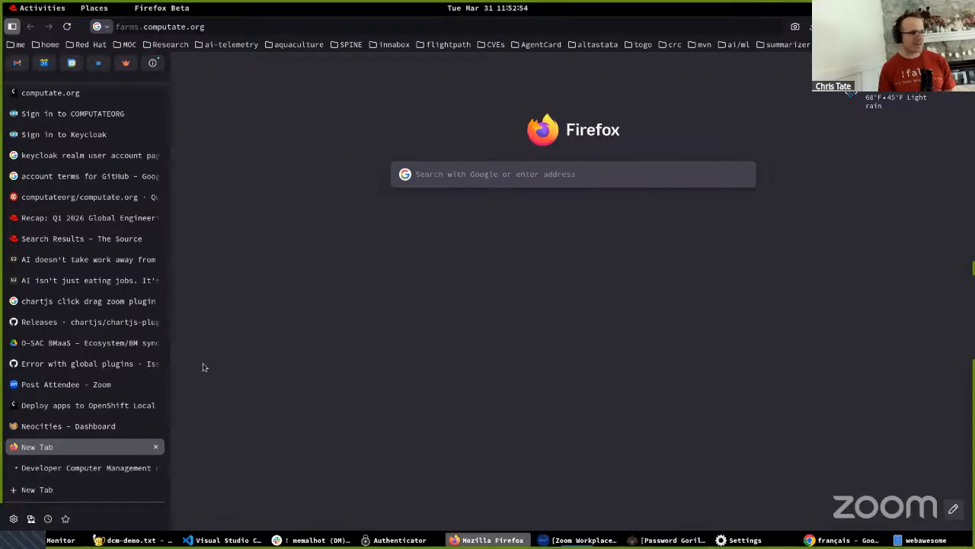
- Open the local DCM site at dcm.apps-crc.testing
{"action": "left_click", "coordinate": [277, 26]}
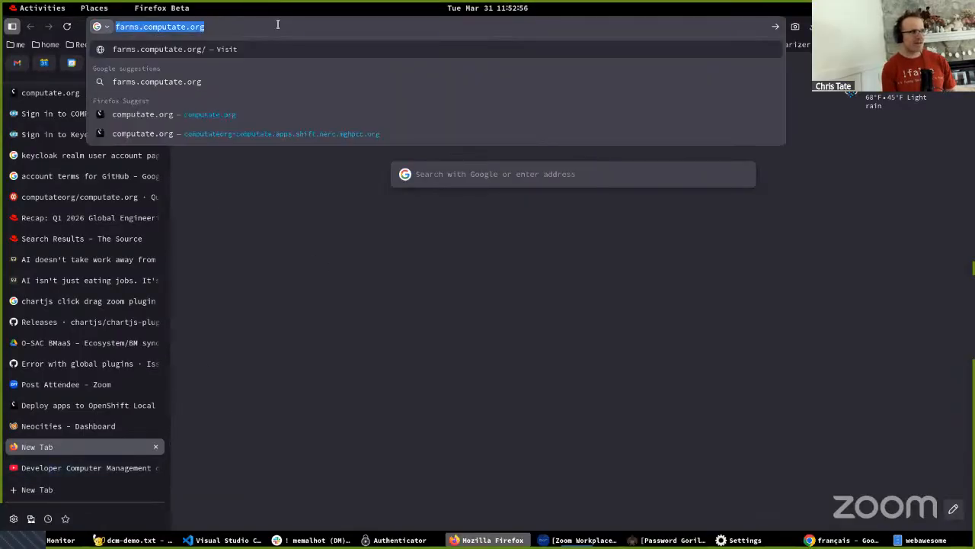
{"action": "key", "text": "BackSpace"}
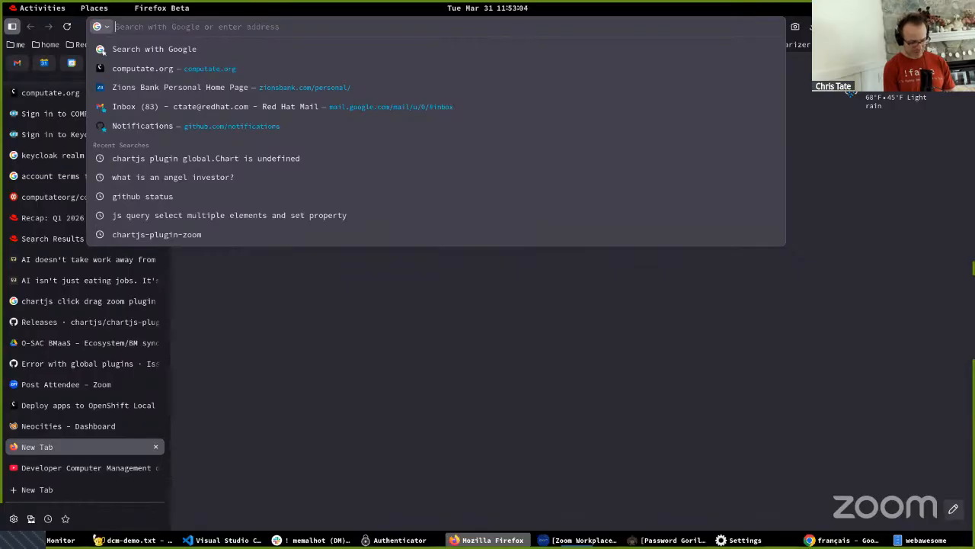
{"action": "type", "text": "dcm.apps-crc.testing"}
{"action": "key", "text": "Return"}
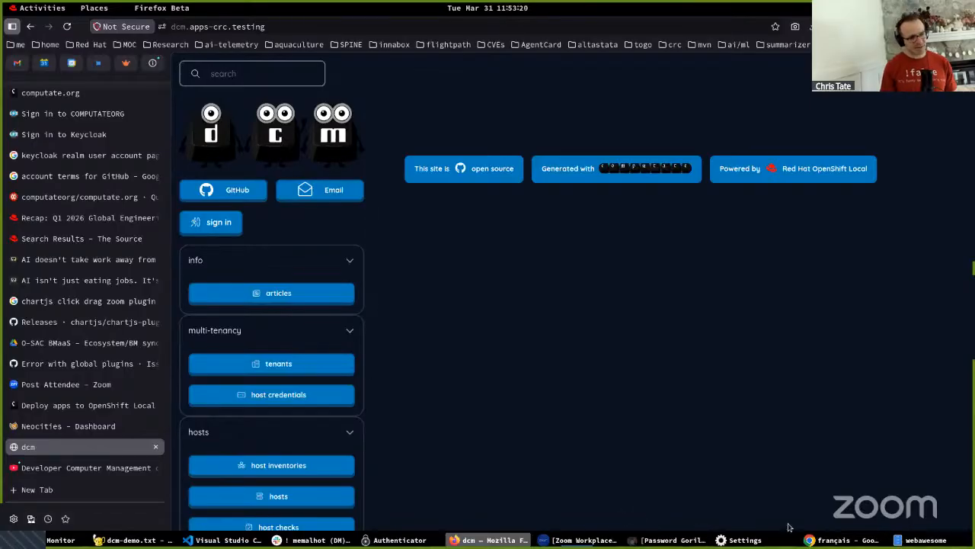
- Switch to Virtual Machine Manager and select the crc virtual machine in the QEMU/KVM list
{"action": "key", "text": "super"}
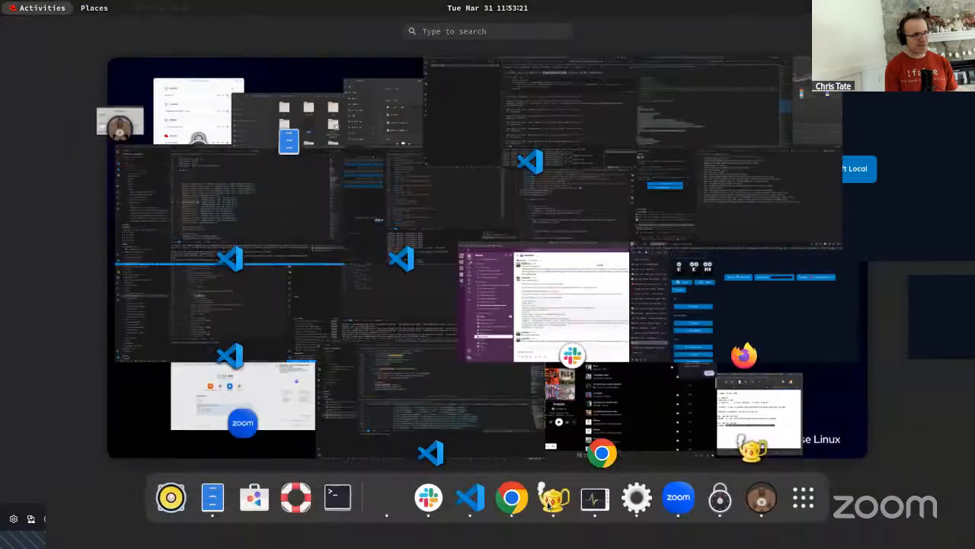
{"action": "type", "text": "vir"}
{"action": "key", "text": "Return"}
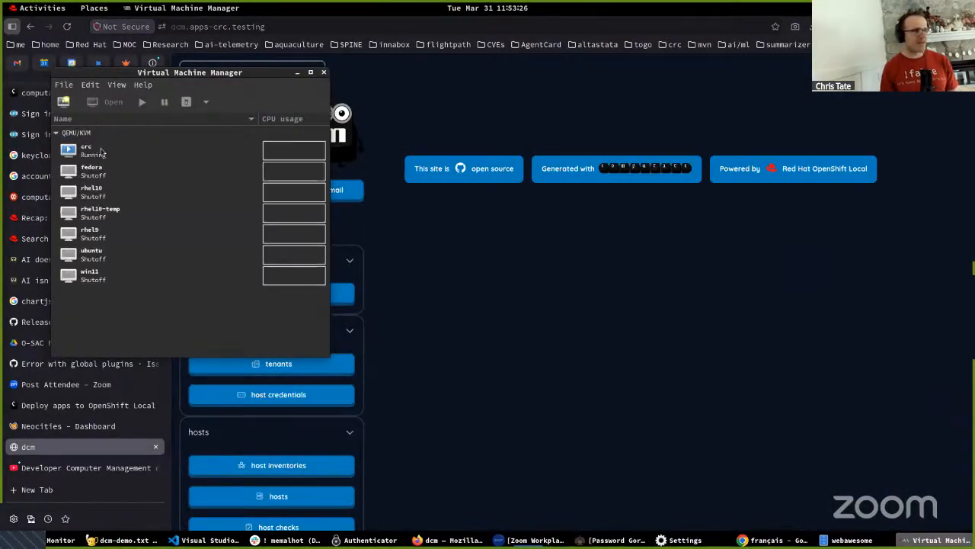
{"action": "left_click", "coordinate": [88, 158]}
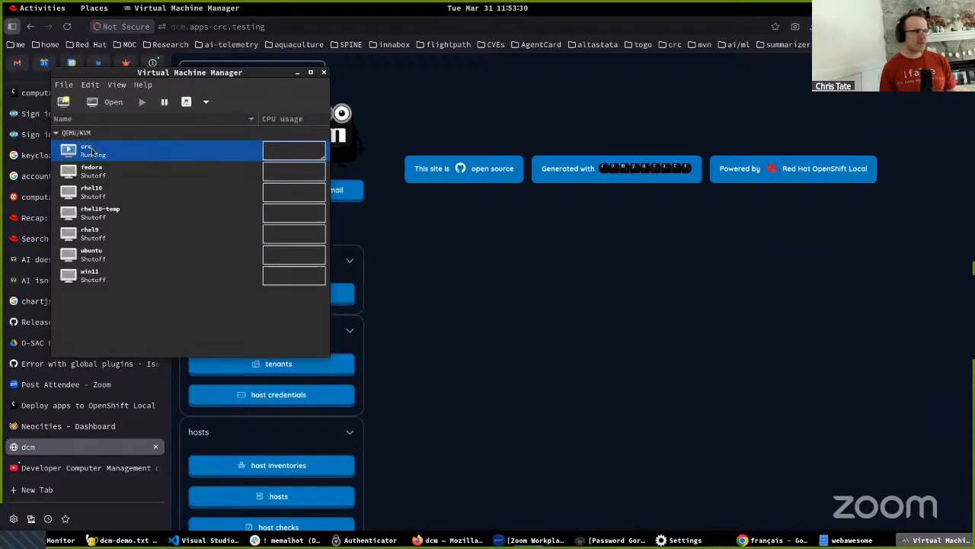
- Return to Firefox and open the tenants page of the DCM site
{"action": "left_click", "coordinate": [474, 366]}
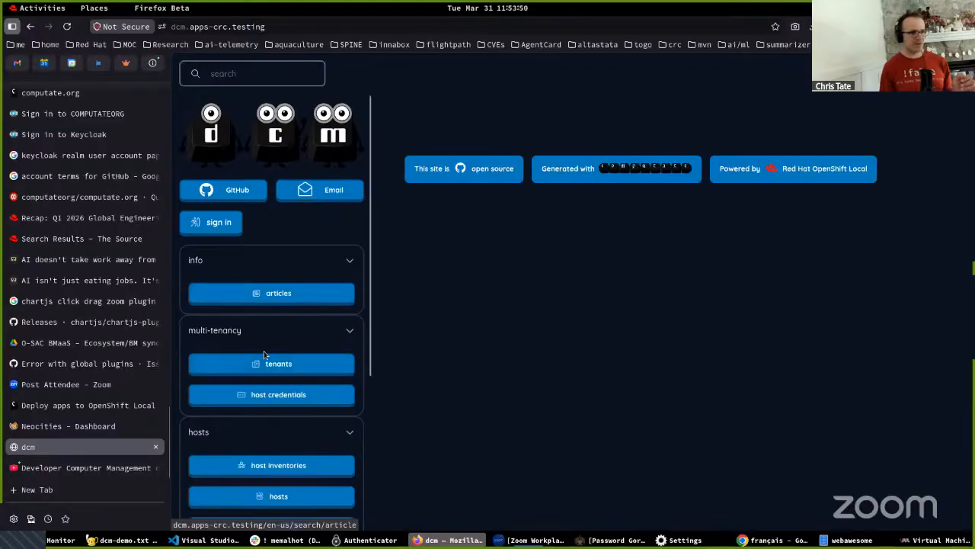
{"action": "left_click", "coordinate": [277, 365]}
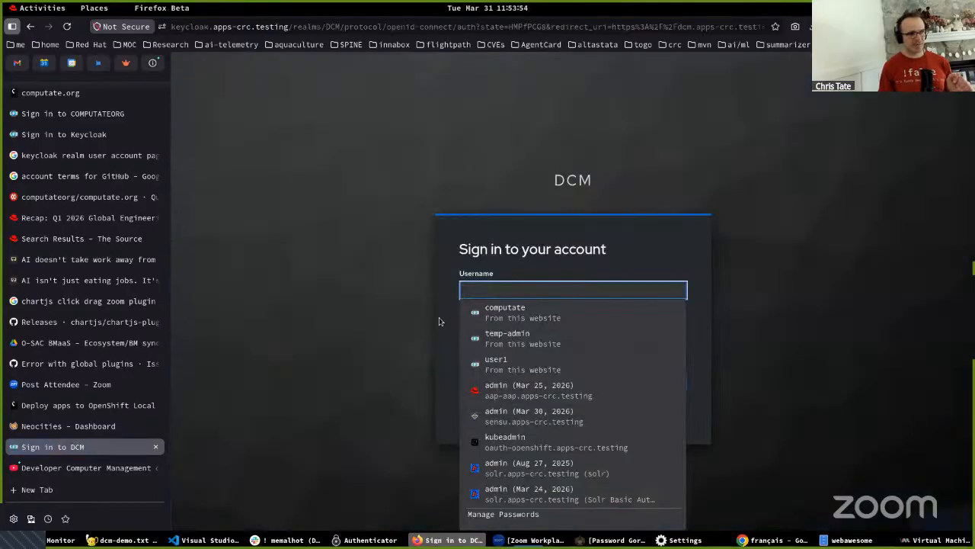
- Switch to the already open computate.org deployment listing and skim its article on deploying Developer Computer Management on OpenShift Local
{"action": "left_click", "coordinate": [42, 406]}
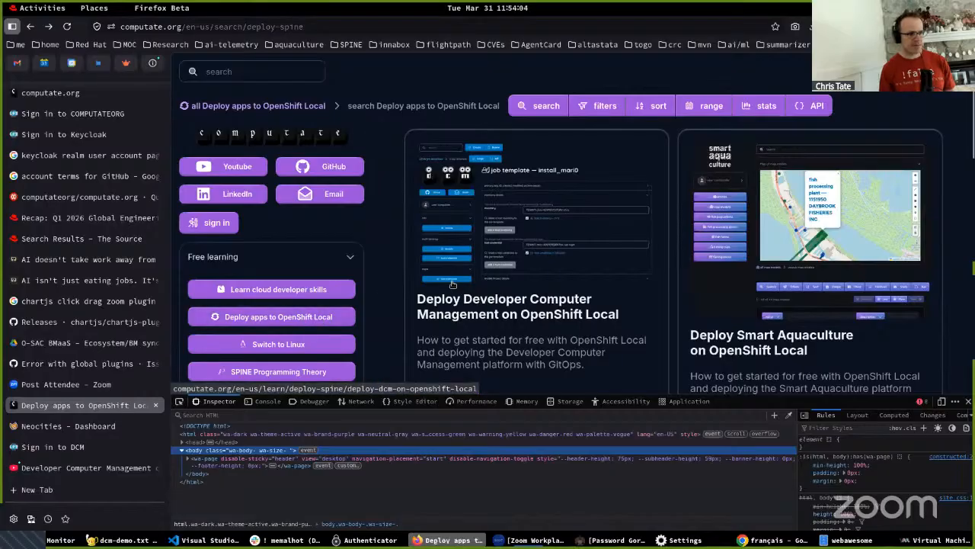
{"action": "left_click", "coordinate": [513, 272]}
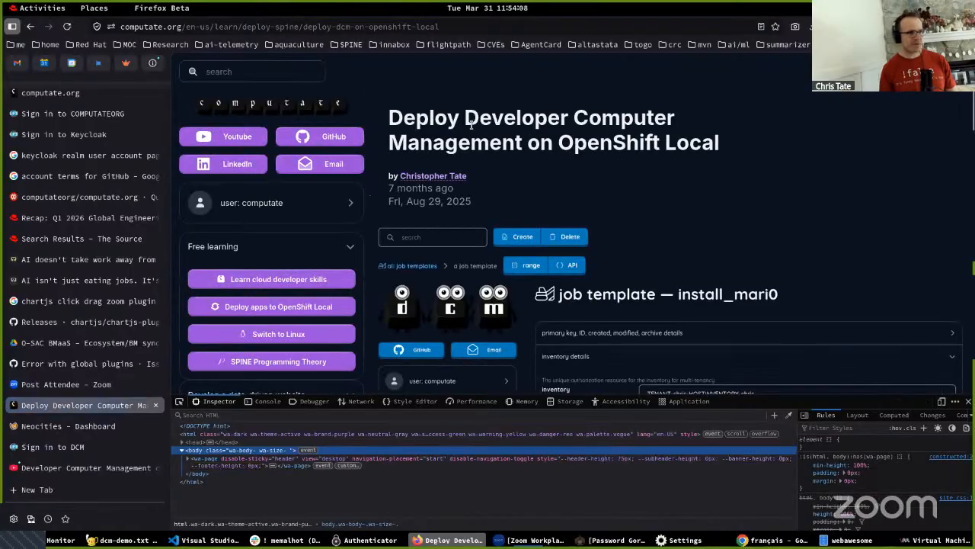
{"action": "scroll", "coordinate": [433, 199], "scroll_direction": "down", "scroll_amount": 8}
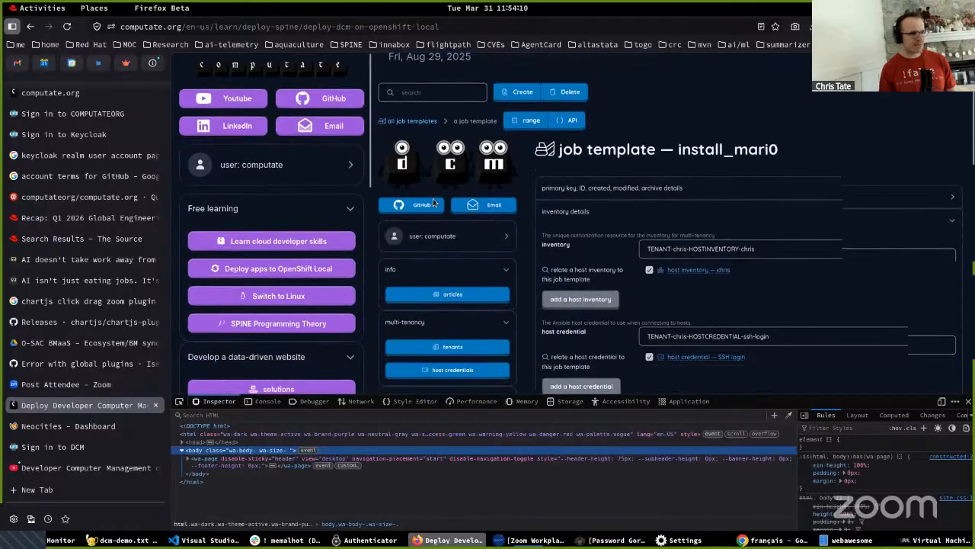
{"action": "scroll", "coordinate": [432, 199], "scroll_direction": "up", "scroll_amount": 3}
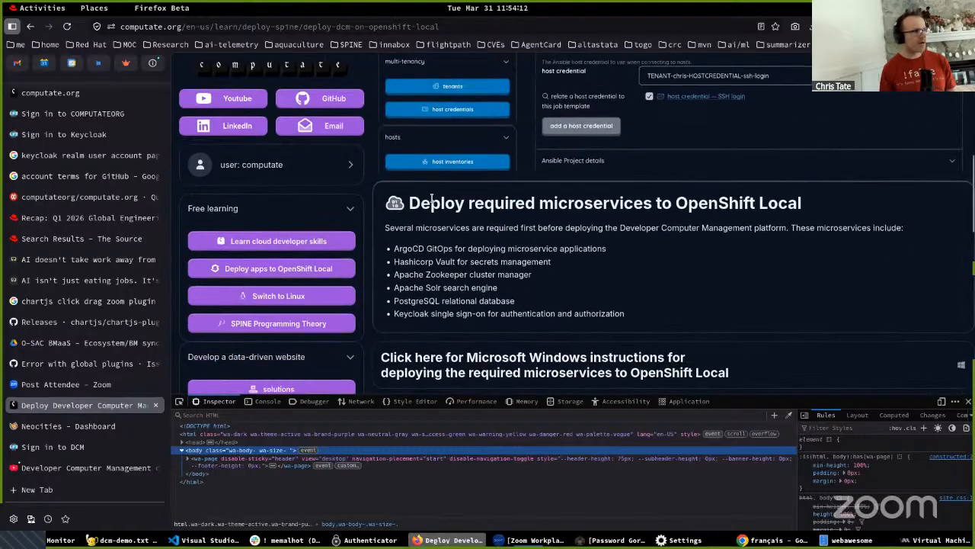
{"action": "scroll", "coordinate": [433, 199], "scroll_direction": "up", "scroll_amount": 5}
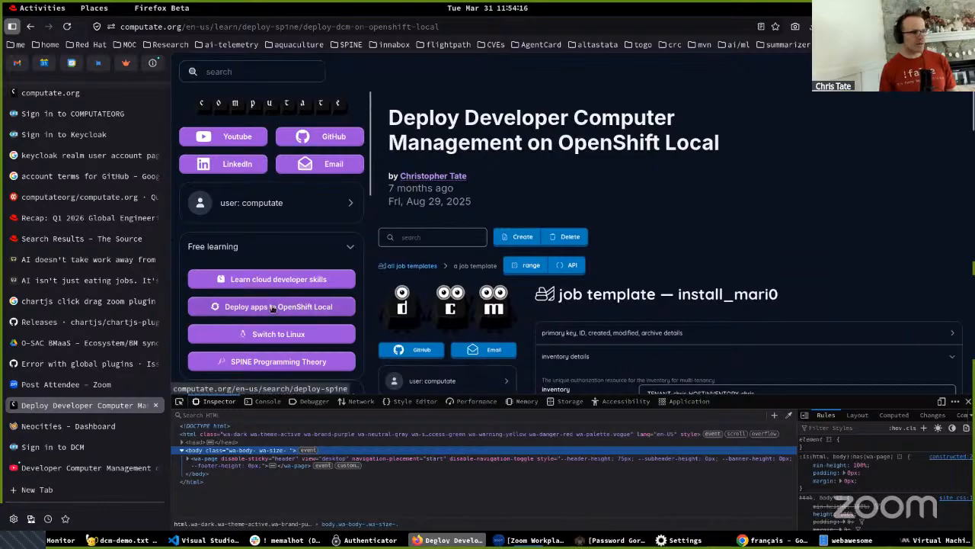
- Go to the computate.org home page
{"action": "left_click", "coordinate": [193, 14]}
{"action": "left_click", "coordinate": [242, 19]}
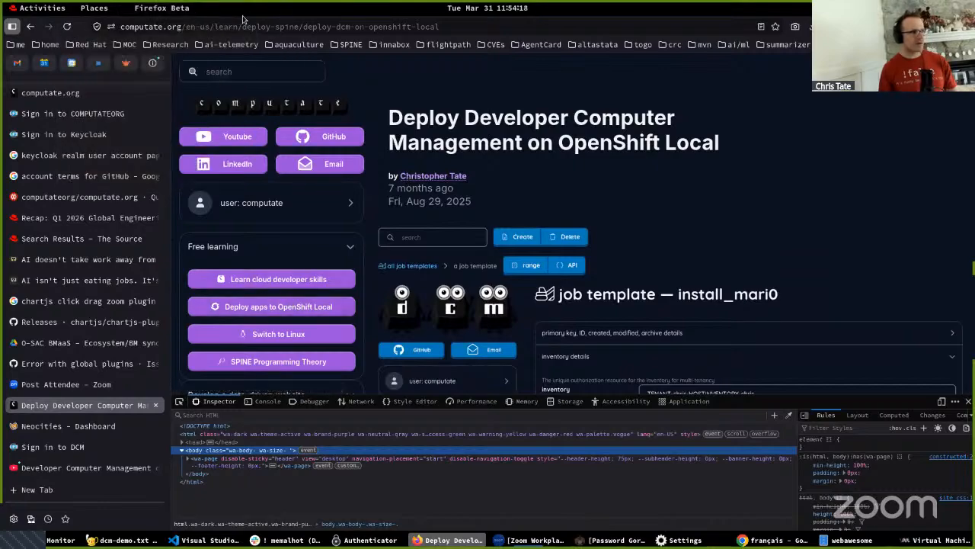
{"action": "left_click", "coordinate": [234, 24]}
{"action": "type", "text": "computate.org/"}
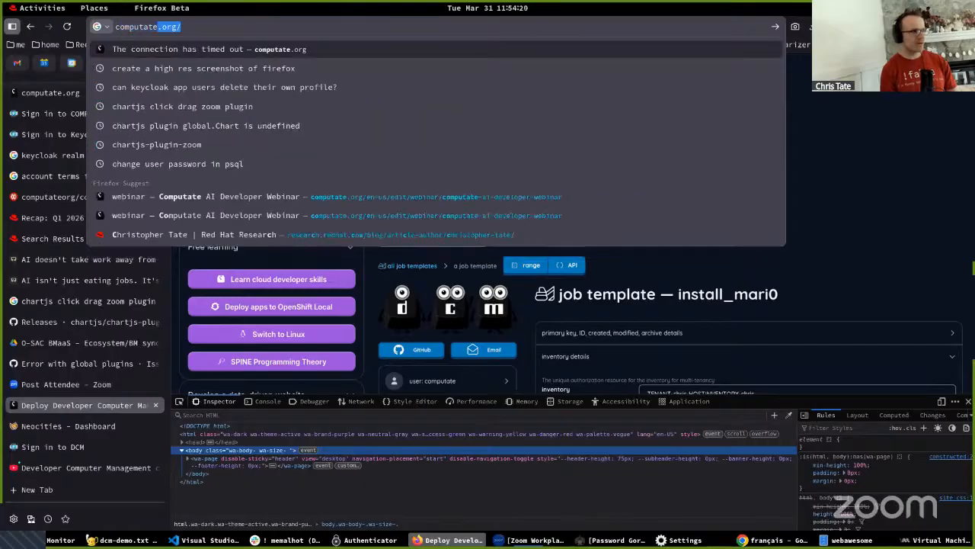
{"action": "key", "text": "Return"}
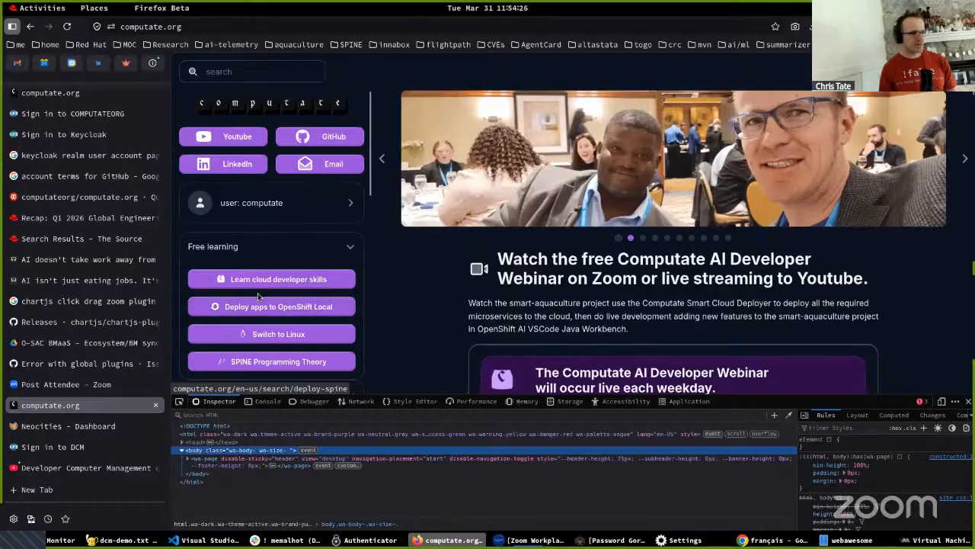
- From the free learning topic on deploying apps to OpenShift Local, open the Developer Computer Management article and skim its deployment instructions
{"action": "left_click", "coordinate": [263, 307]}
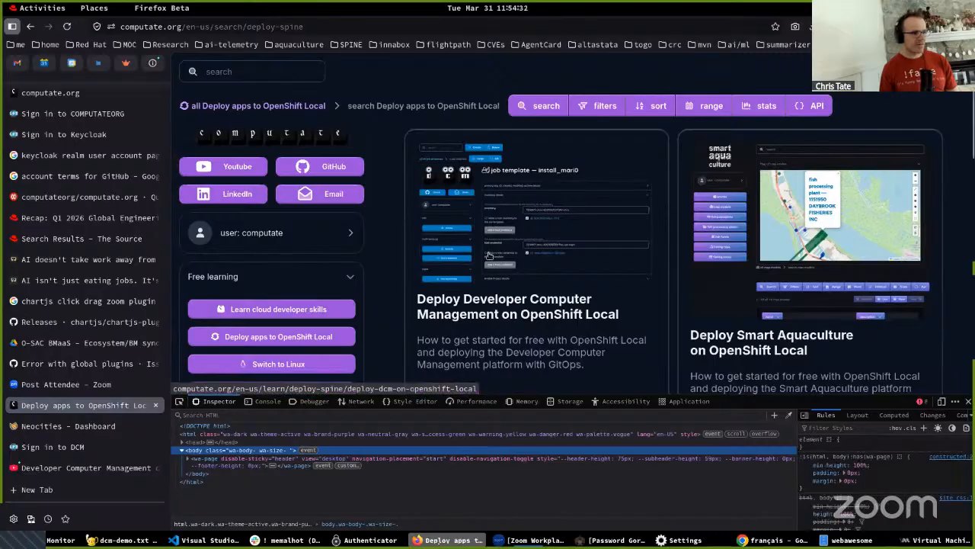
{"action": "left_click", "coordinate": [489, 256]}
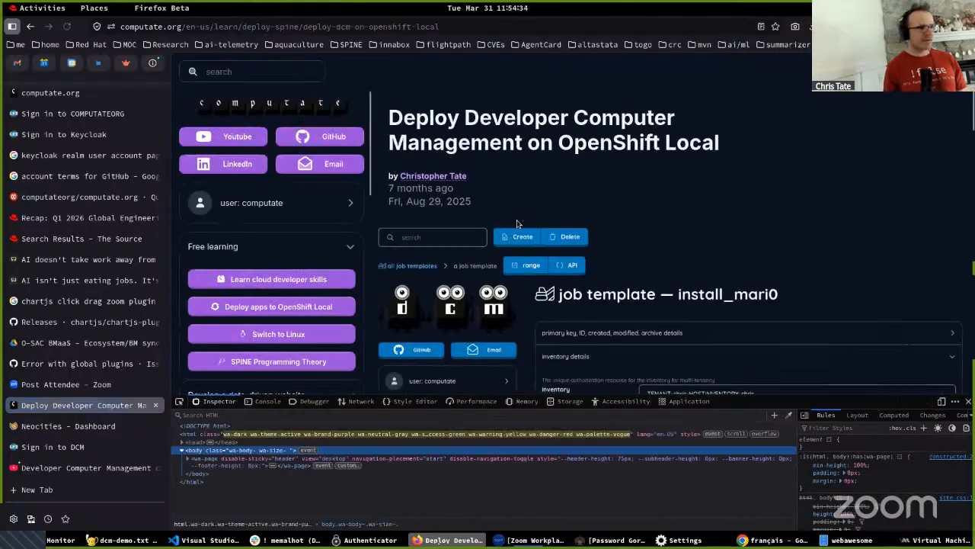
{"action": "scroll", "coordinate": [510, 179], "scroll_direction": "down", "scroll_amount": 10}
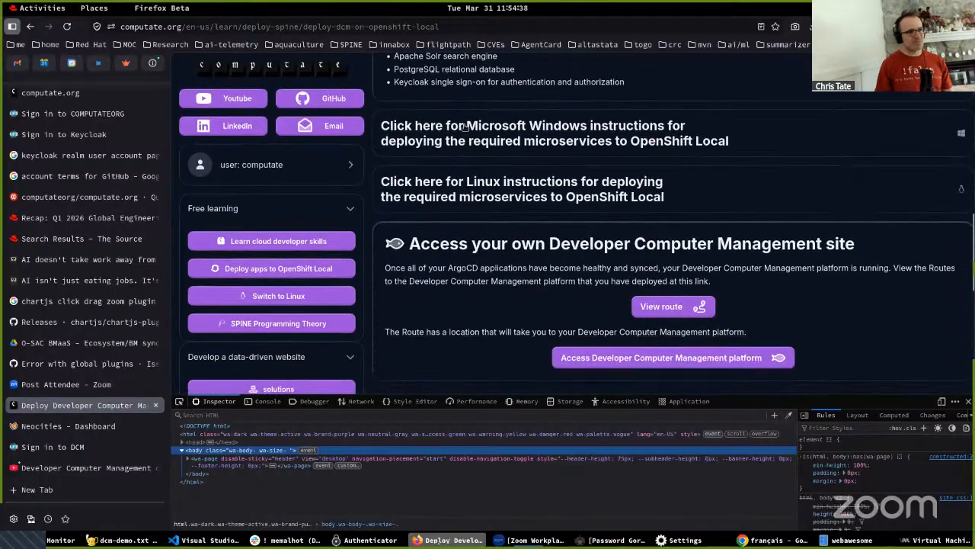
{"action": "scroll", "coordinate": [276, 258], "scroll_direction": "up", "scroll_amount": 10}
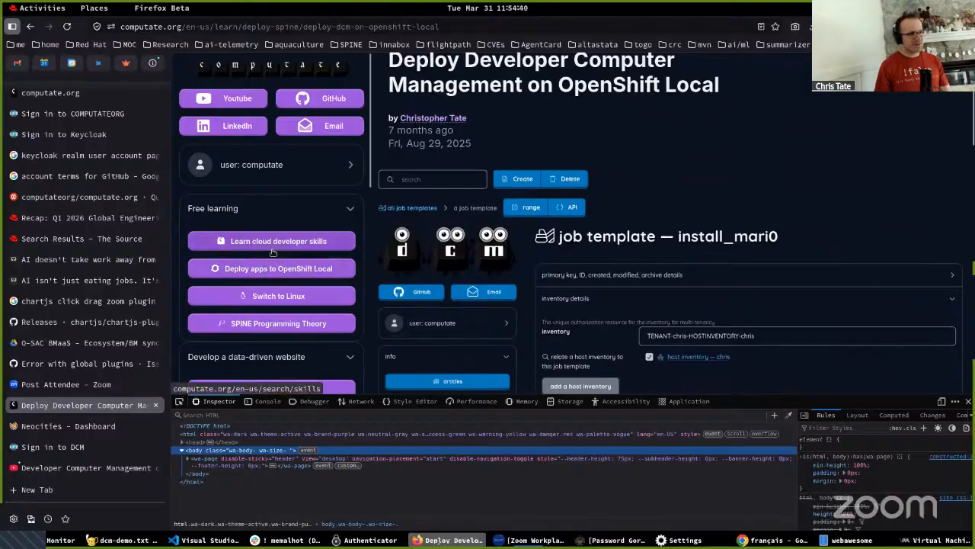
- Open the Learn cloud developer skills listing and look through its articles on SPINE, open source, Red Hat Developer and OpenShift
{"action": "left_click", "coordinate": [277, 241]}
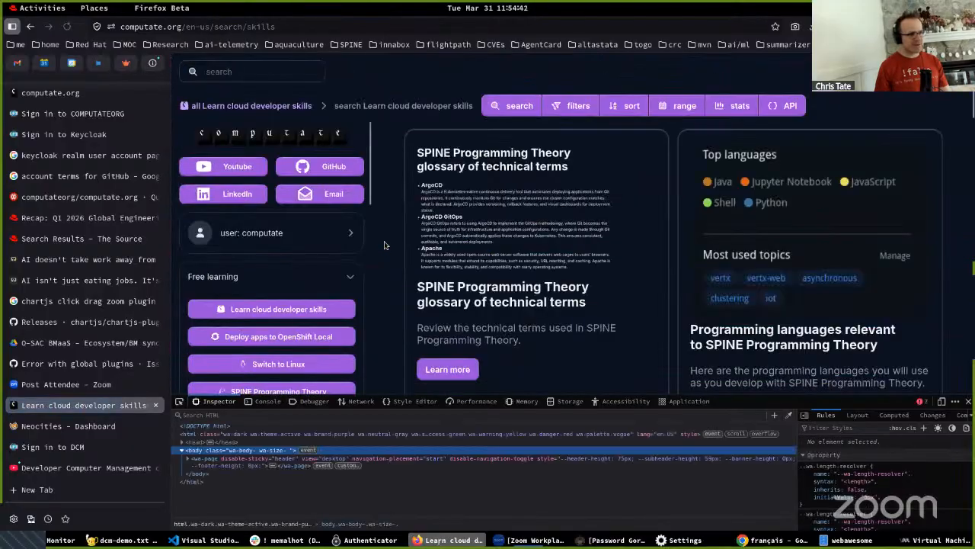
{"action": "scroll", "coordinate": [428, 242], "scroll_direction": "down", "scroll_amount": 10}
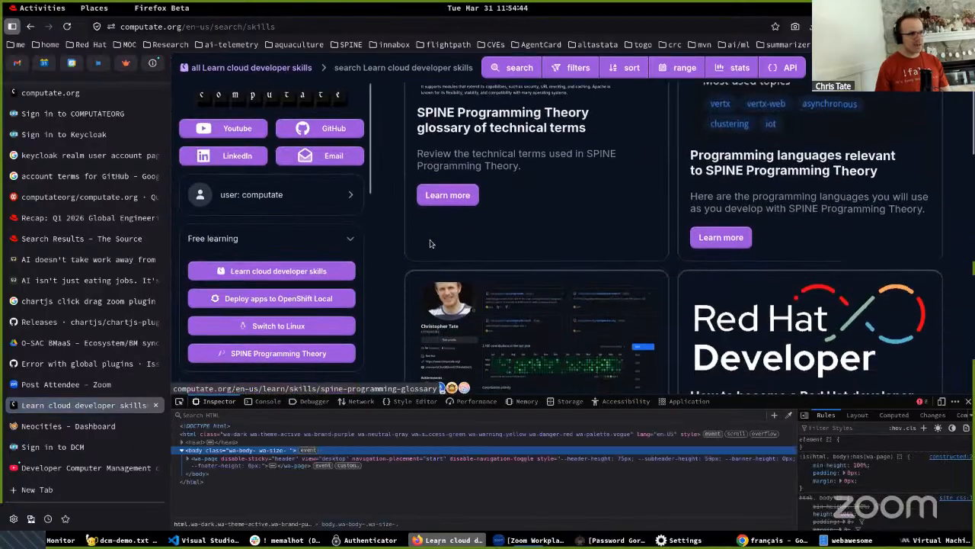
{"action": "scroll", "coordinate": [429, 243], "scroll_direction": "up", "scroll_amount": 1}
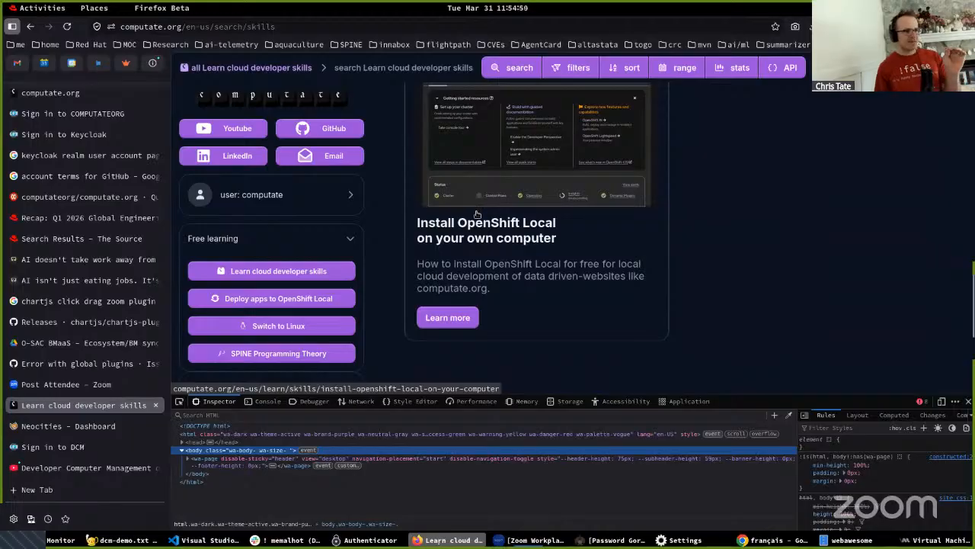
{"action": "left_click", "coordinate": [245, 274]}
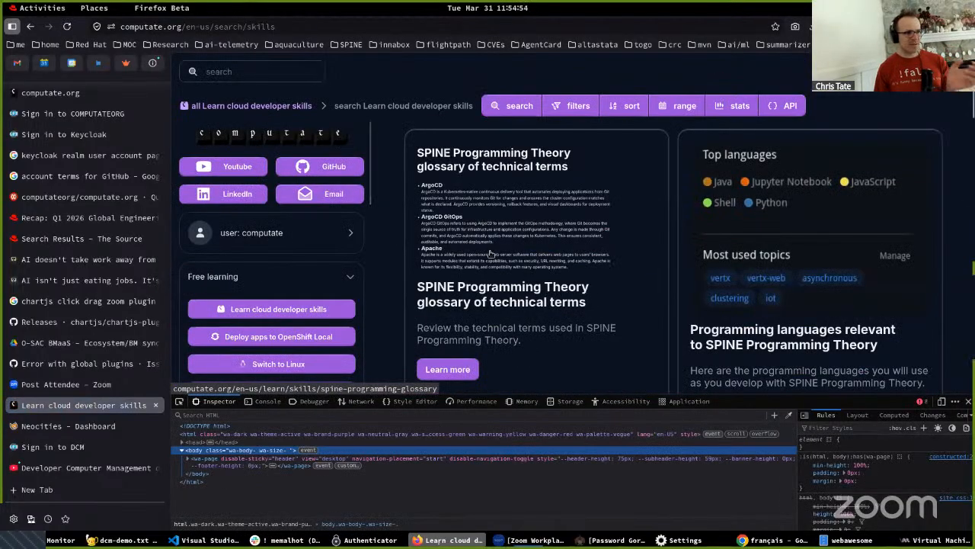
{"action": "scroll", "coordinate": [600, 285], "scroll_direction": "down", "scroll_amount": 3}
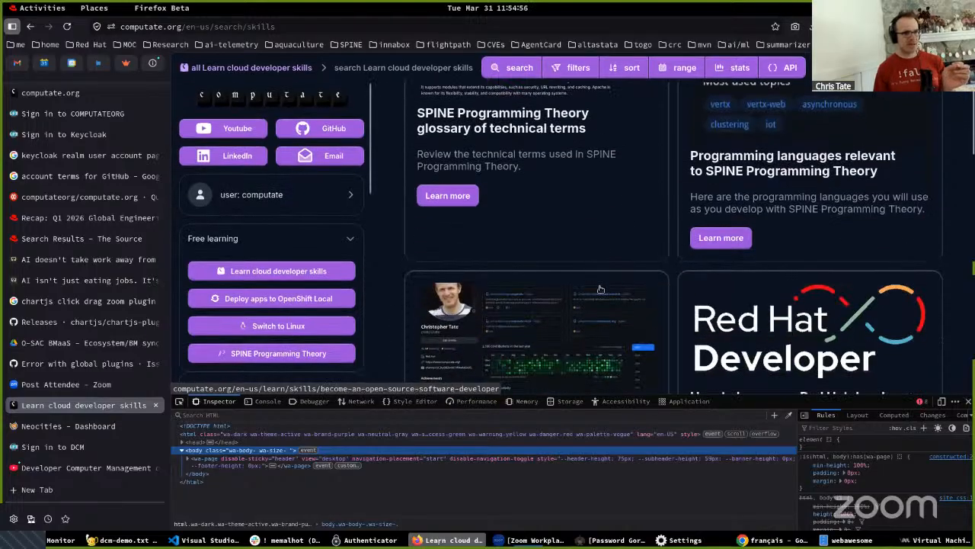
{"action": "scroll", "coordinate": [600, 289], "scroll_direction": "down", "scroll_amount": 3}
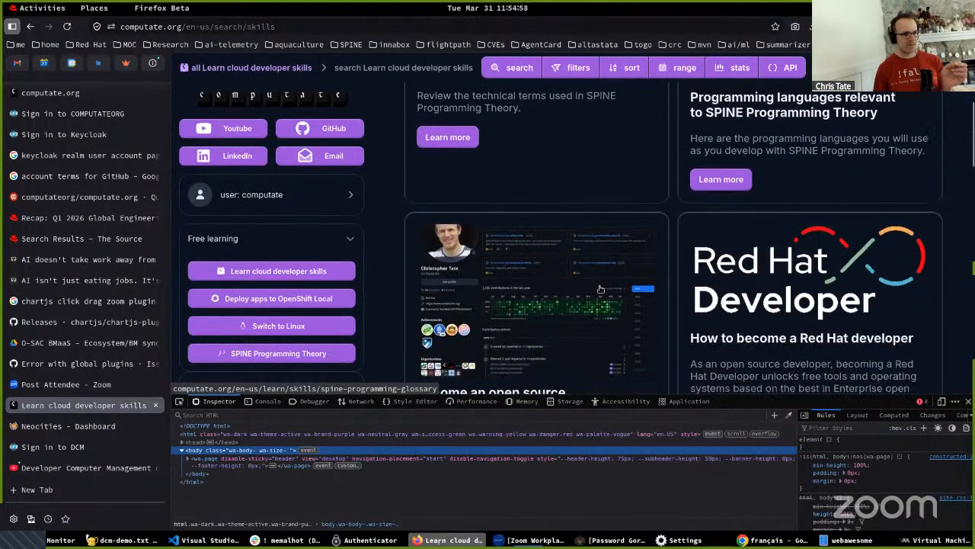
{"action": "scroll", "coordinate": [600, 288], "scroll_direction": "down", "scroll_amount": 2}
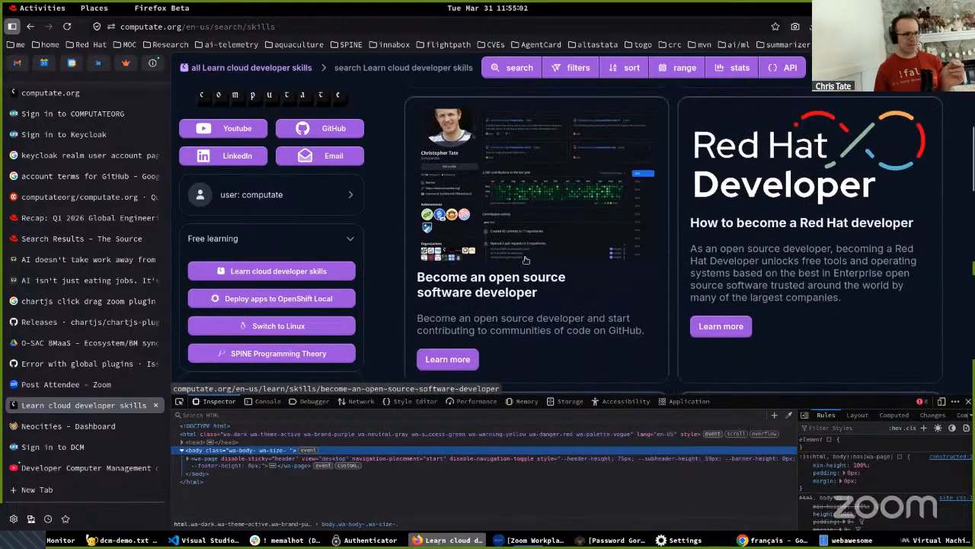
{"action": "scroll", "coordinate": [476, 277], "scroll_direction": "down", "scroll_amount": 5}
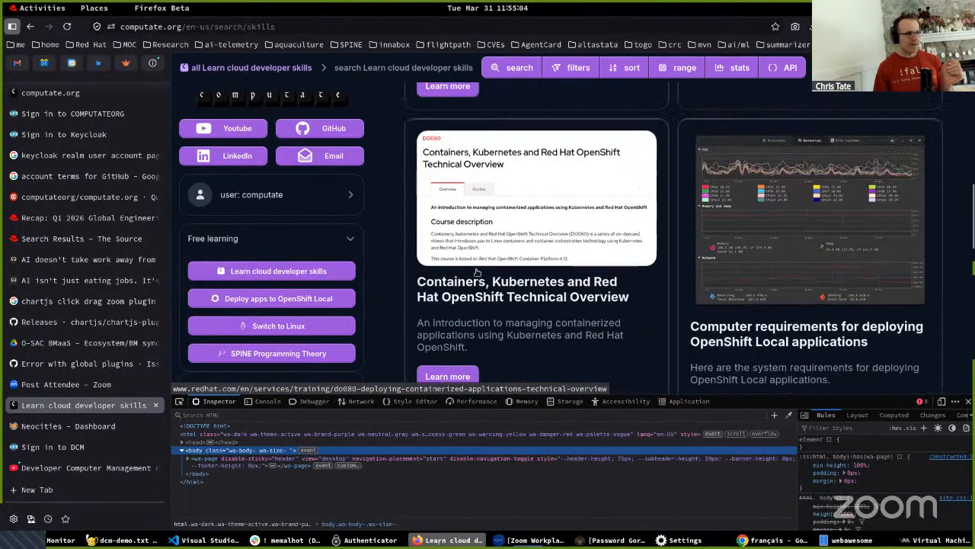
{"action": "scroll", "coordinate": [513, 221], "scroll_direction": "up", "scroll_amount": 5}
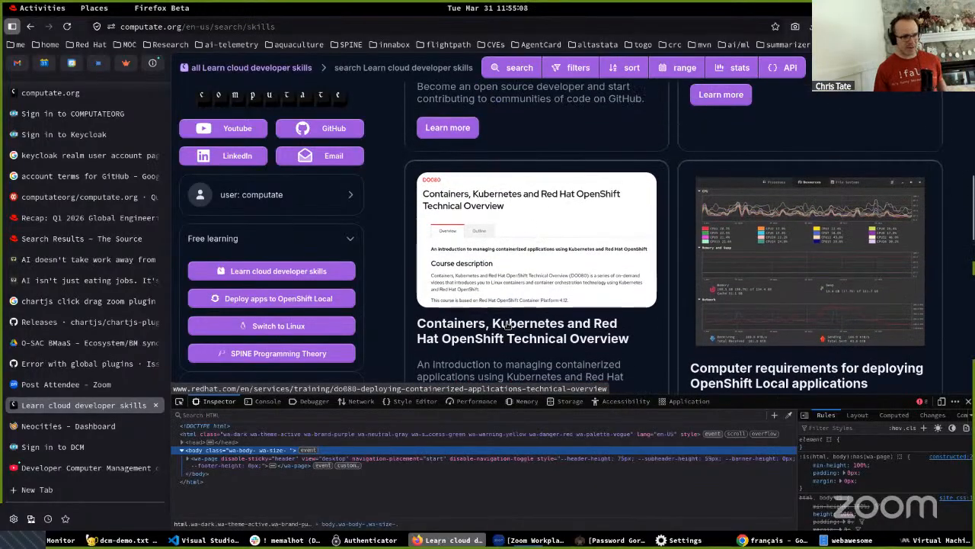
- Open the "Install OpenShift Local on your own computer" article from the skills listing
{"action": "scroll", "coordinate": [538, 307], "scroll_direction": "down", "scroll_amount": 3}
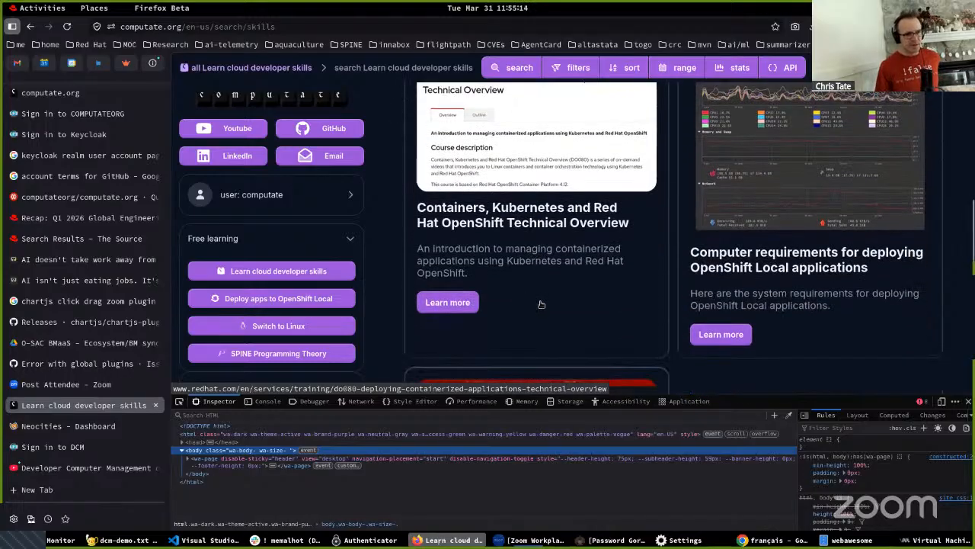
{"action": "scroll", "coordinate": [541, 304], "scroll_direction": "down", "scroll_amount": 5}
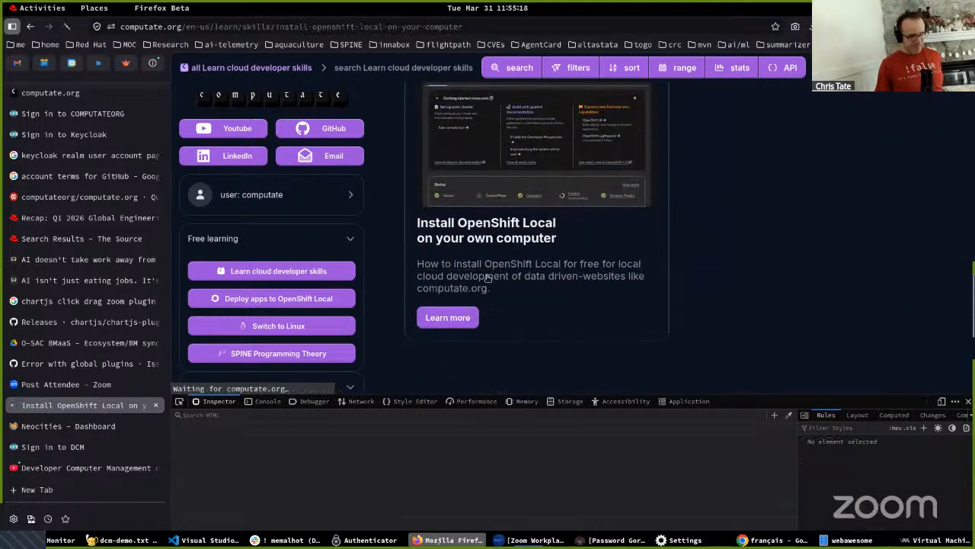
{"action": "left_click", "coordinate": [488, 278]}
- Expand the Linux instructions for installing OpenShift Local and read through to the resource configuration section
{"action": "scroll", "coordinate": [488, 278], "scroll_direction": "down", "scroll_amount": 5}
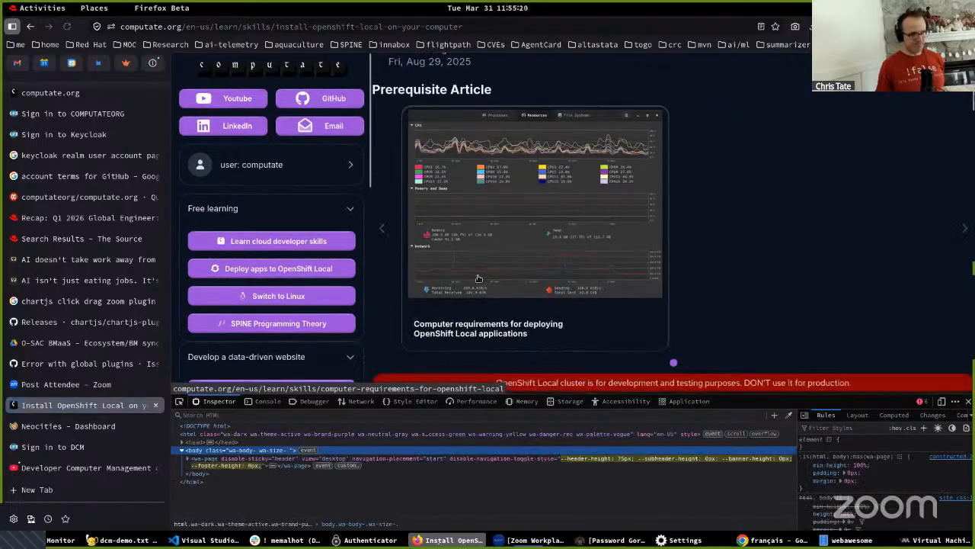
{"action": "scroll", "coordinate": [480, 274], "scroll_direction": "down", "scroll_amount": 5}
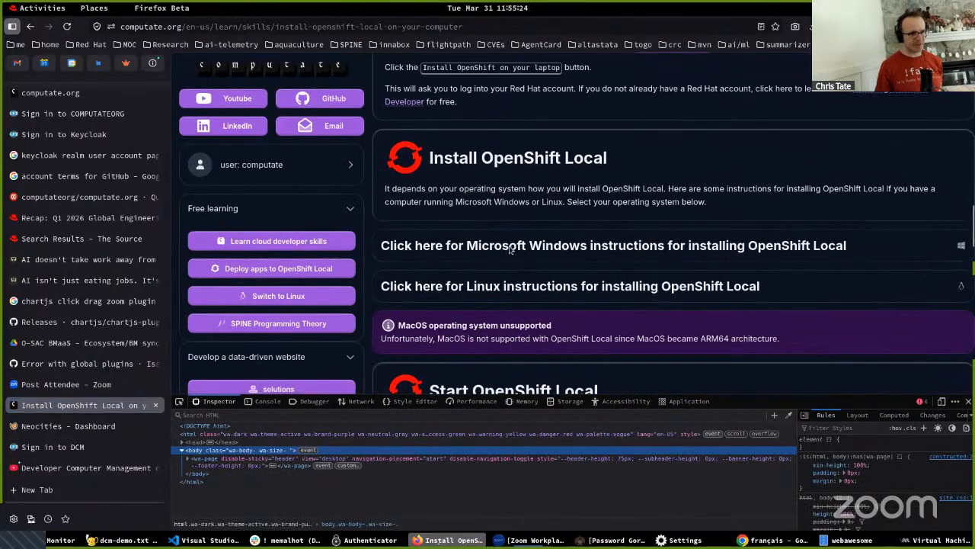
{"action": "left_click", "coordinate": [504, 286]}
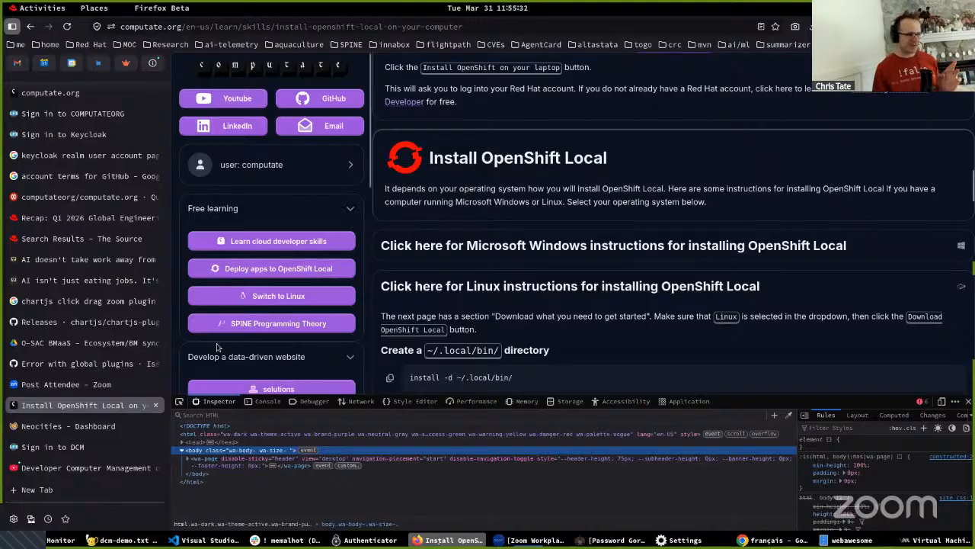
{"action": "scroll", "coordinate": [485, 276], "scroll_direction": "down", "scroll_amount": 3}
{"action": "scroll", "coordinate": [485, 276], "scroll_direction": "down", "scroll_amount": 6}
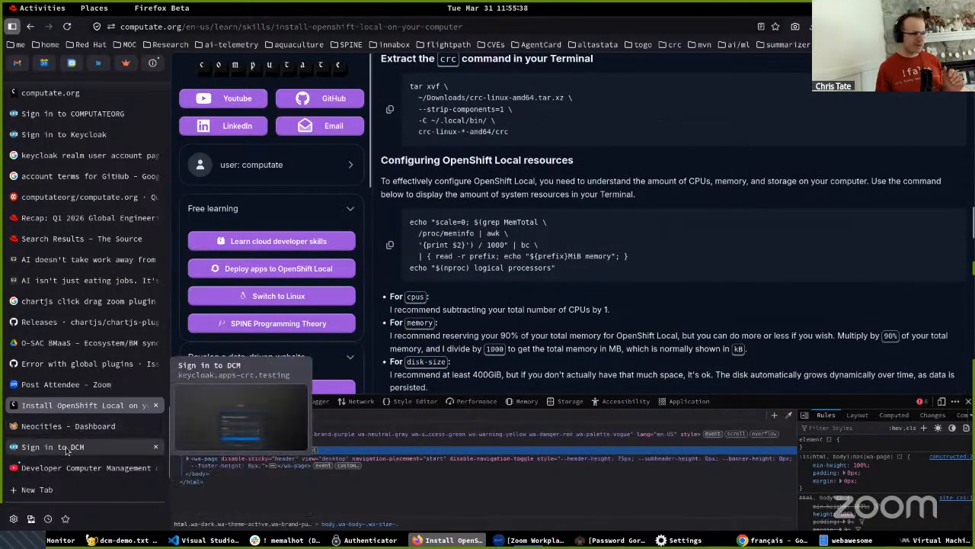
- Open the Deploy Developer Computer Management on OpenShift Local article from the deploy apps to OpenShift Local topic
{"action": "left_click", "coordinate": [266, 273]}
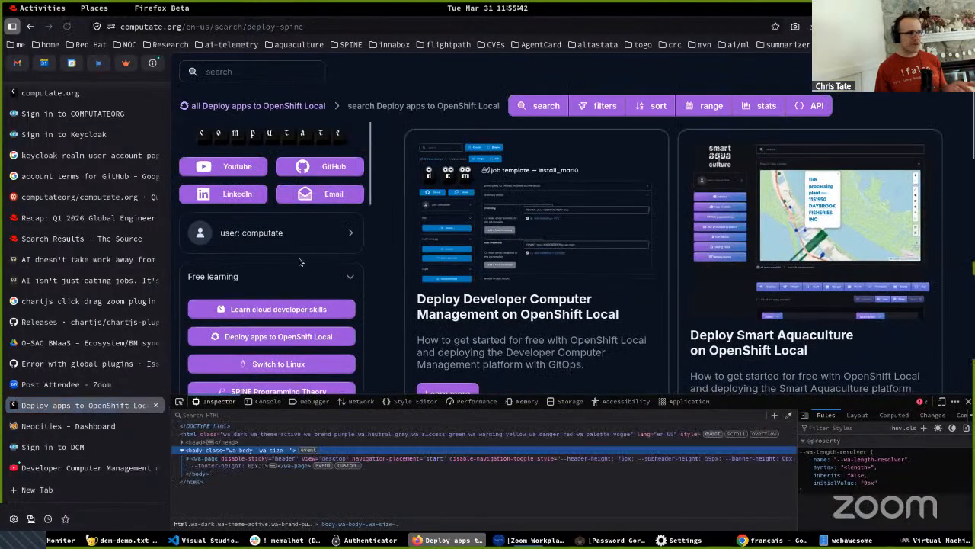
{"action": "left_click", "coordinate": [465, 257]}
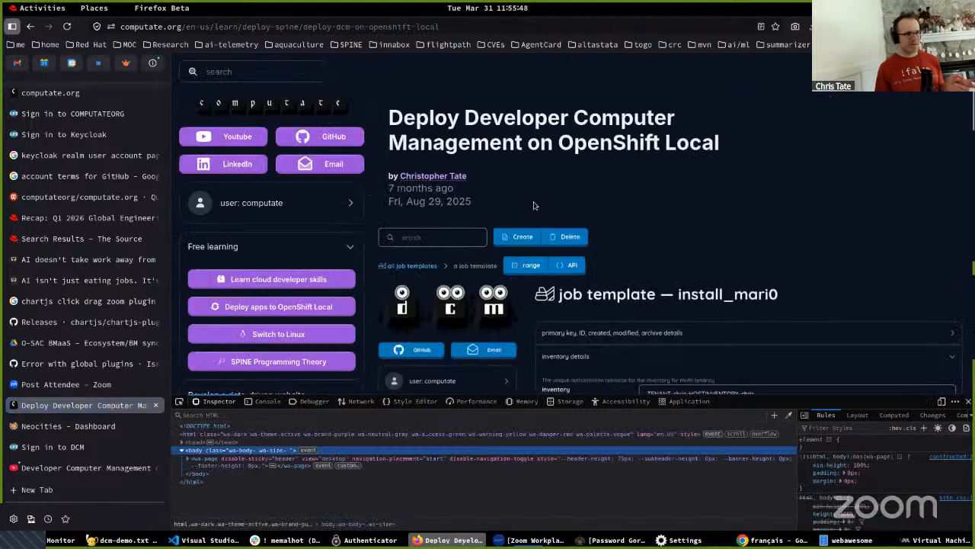
{"action": "scroll", "coordinate": [533, 206], "scroll_direction": "down", "scroll_amount": 10}
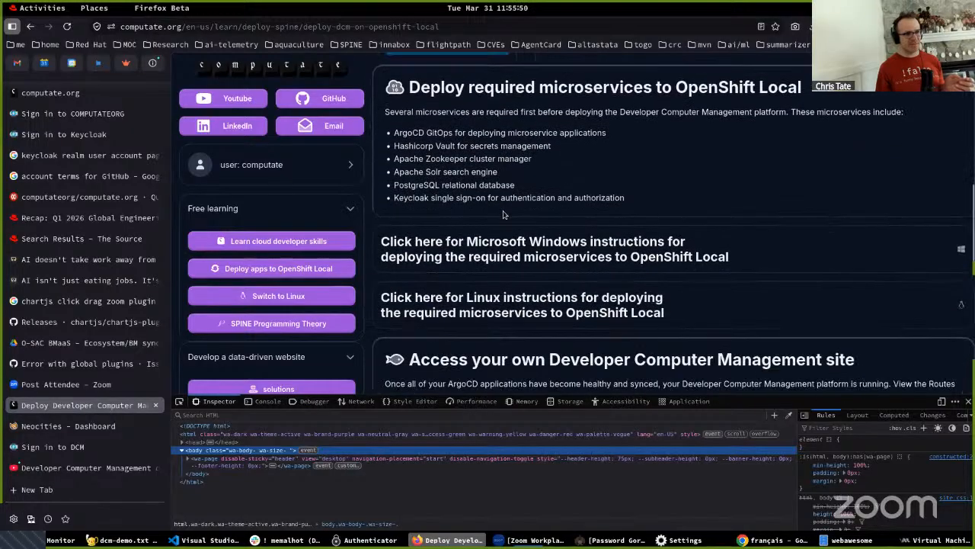
- Expand the Linux instructions for deploying the required microservices and read through to the section on accessing your own site
{"action": "left_click", "coordinate": [475, 257]}
{"action": "scroll", "coordinate": [468, 258], "scroll_direction": "down", "scroll_amount": 3}
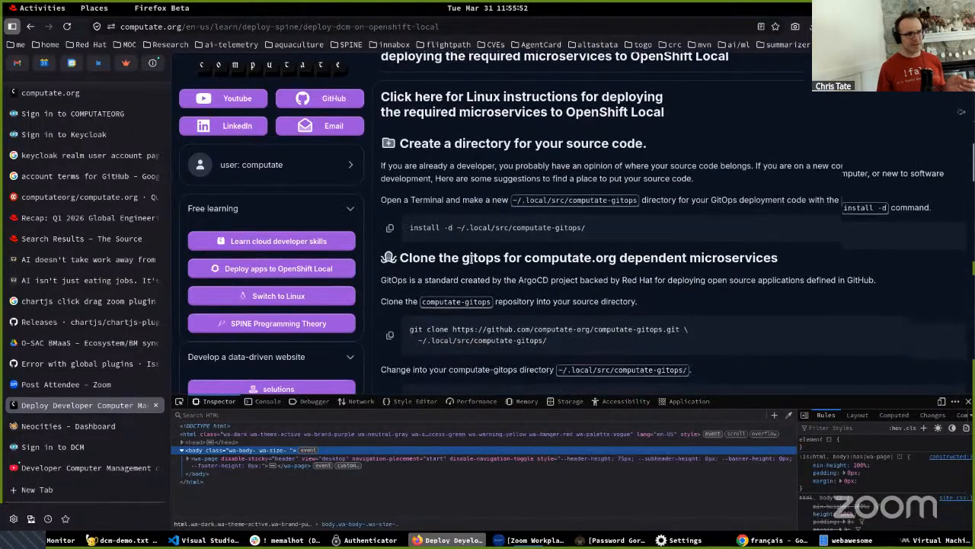
{"action": "scroll", "coordinate": [468, 261], "scroll_direction": "down", "scroll_amount": 4}
{"action": "scroll", "coordinate": [469, 264], "scroll_direction": "down", "scroll_amount": 12}
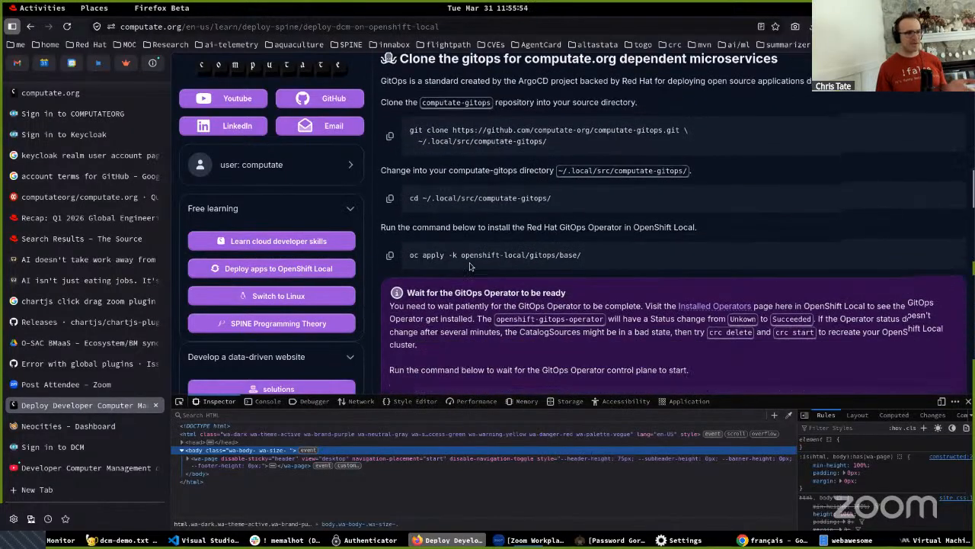
{"action": "scroll", "coordinate": [470, 262], "scroll_direction": "down", "scroll_amount": 10}
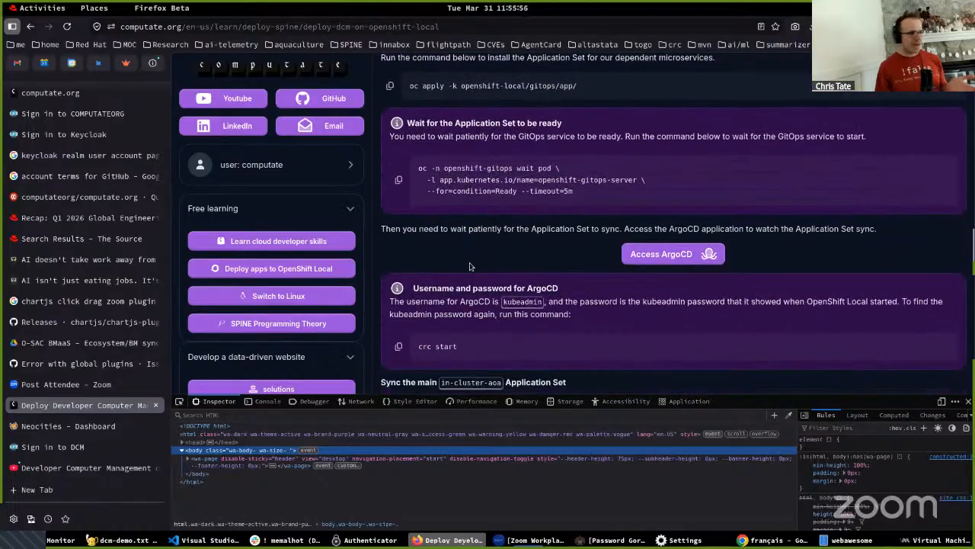
{"action": "scroll", "coordinate": [469, 262], "scroll_direction": "down", "scroll_amount": 10}
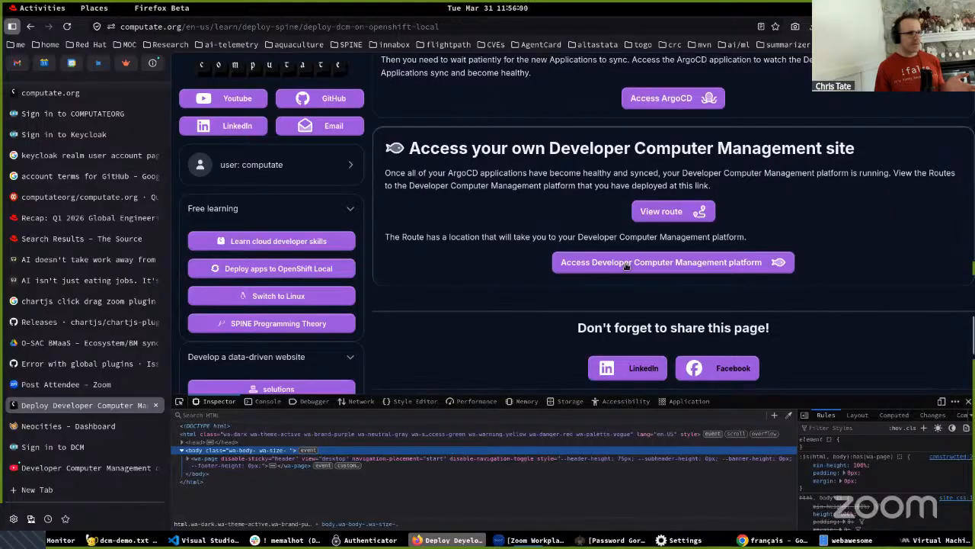
- Open the deployed Developer Computer Management platform's tenants page and sign in with the saved computate username and password
{"action": "left_click", "coordinate": [640, 259]}
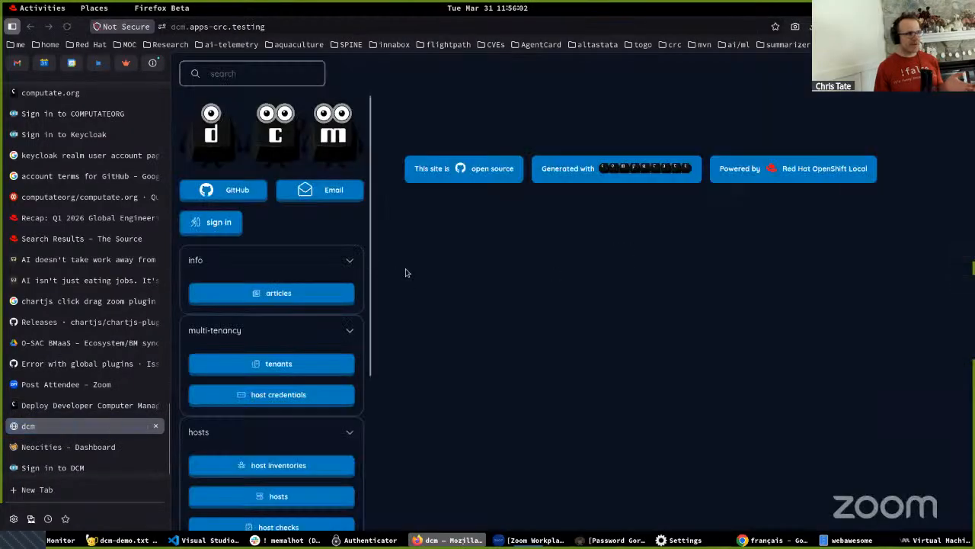
{"action": "left_click", "coordinate": [271, 363]}
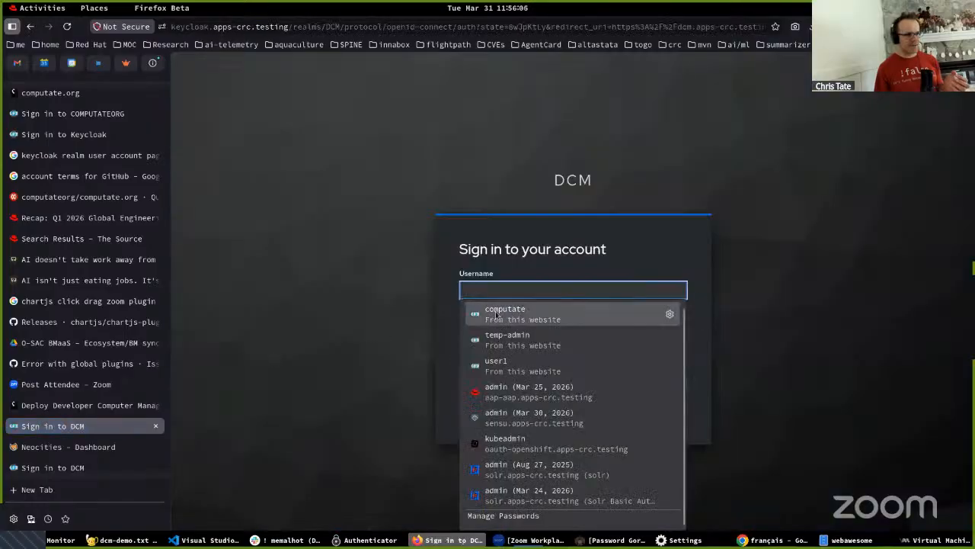
{"action": "left_click", "coordinate": [497, 313]}
{"action": "left_click", "coordinate": [505, 383]}
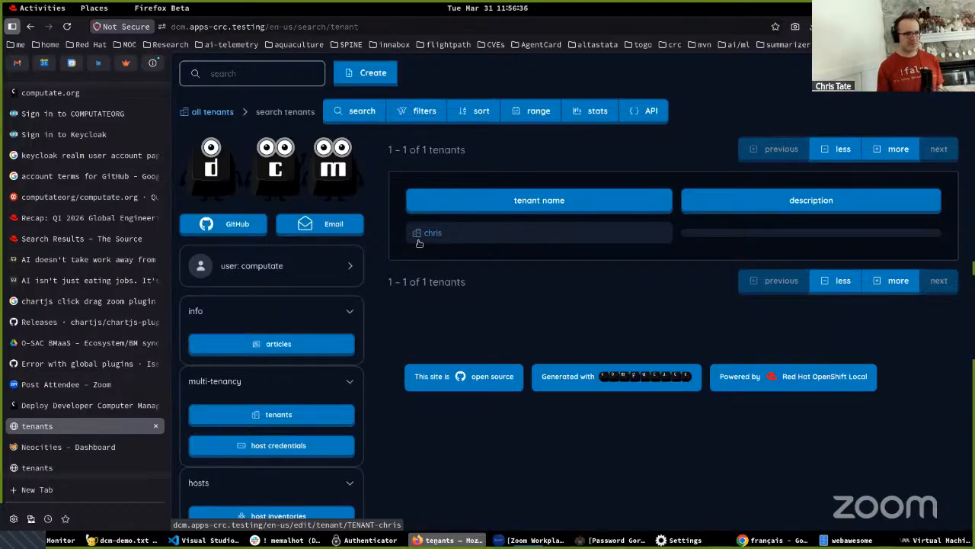
- View the listed tenant's name in its details and open the existing SSH login host credential
{"action": "left_click", "coordinate": [434, 232]}
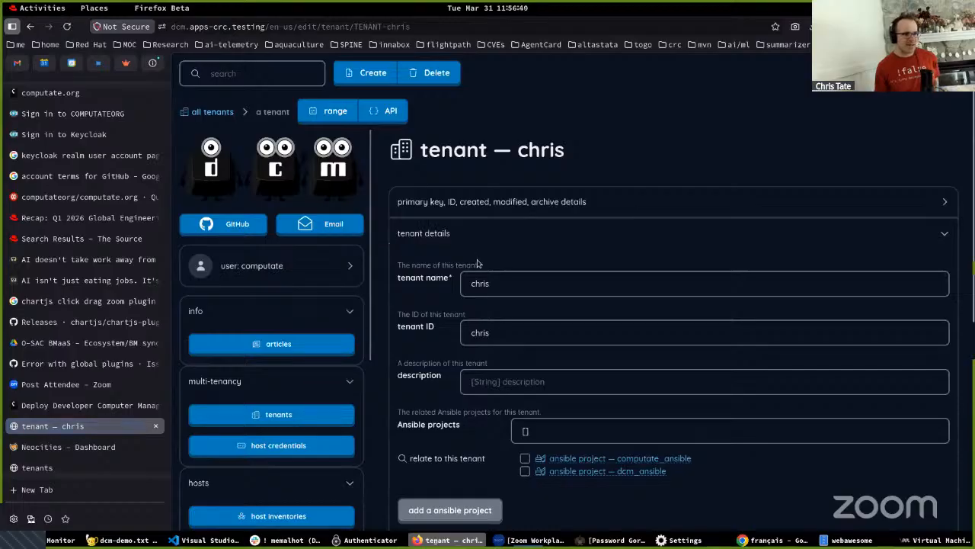
{"action": "left_click", "coordinate": [435, 280]}
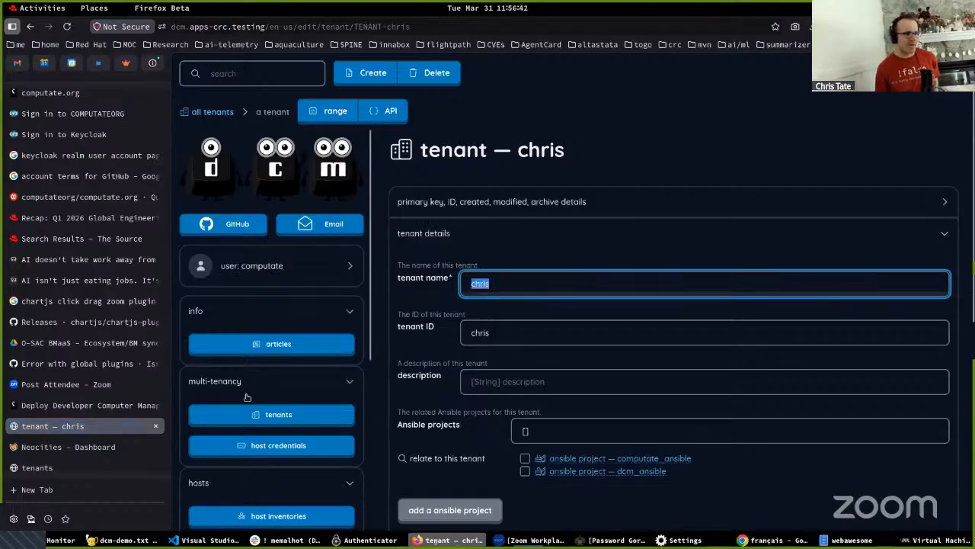
{"action": "left_click", "coordinate": [285, 446]}
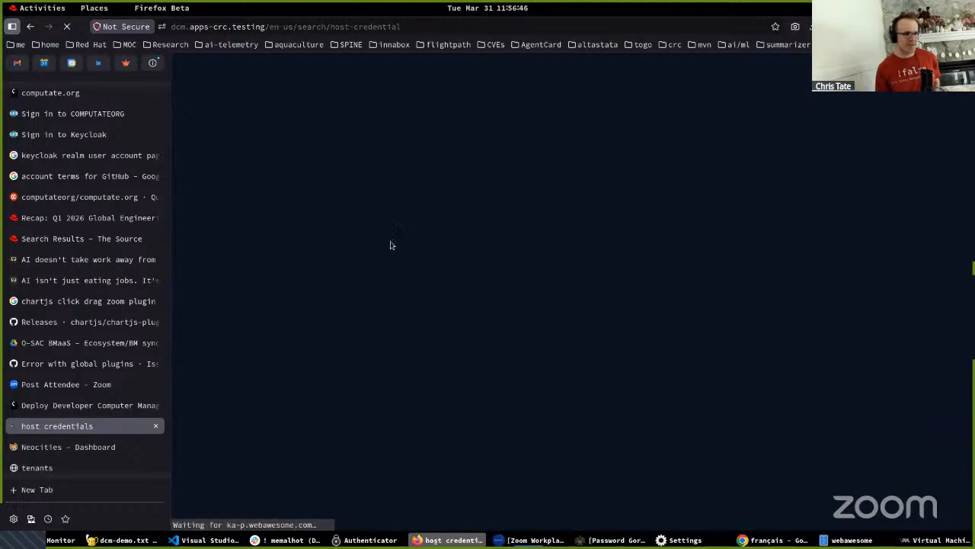
{"action": "left_click", "coordinate": [447, 235]}
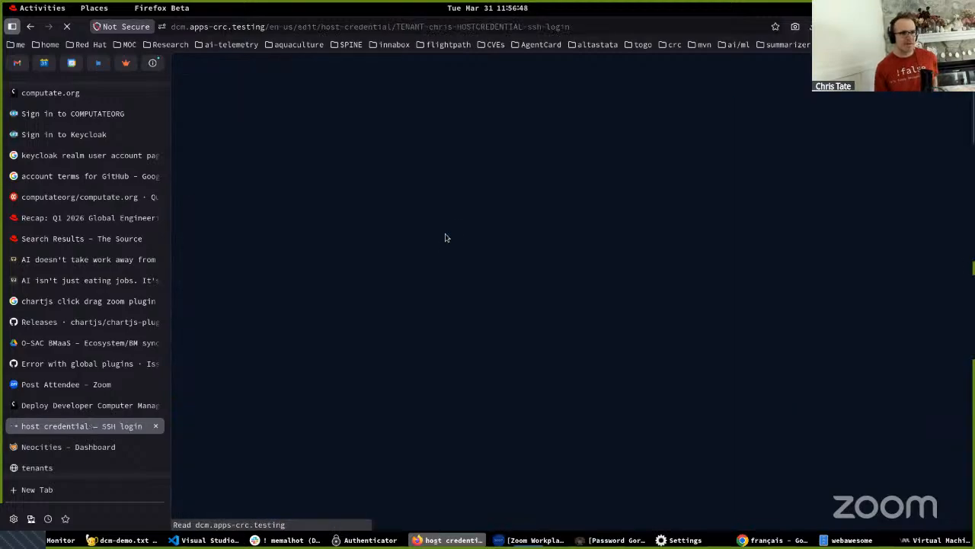
- Start a new host credential and relate it to the existing tenant
{"action": "left_click", "coordinate": [366, 75]}
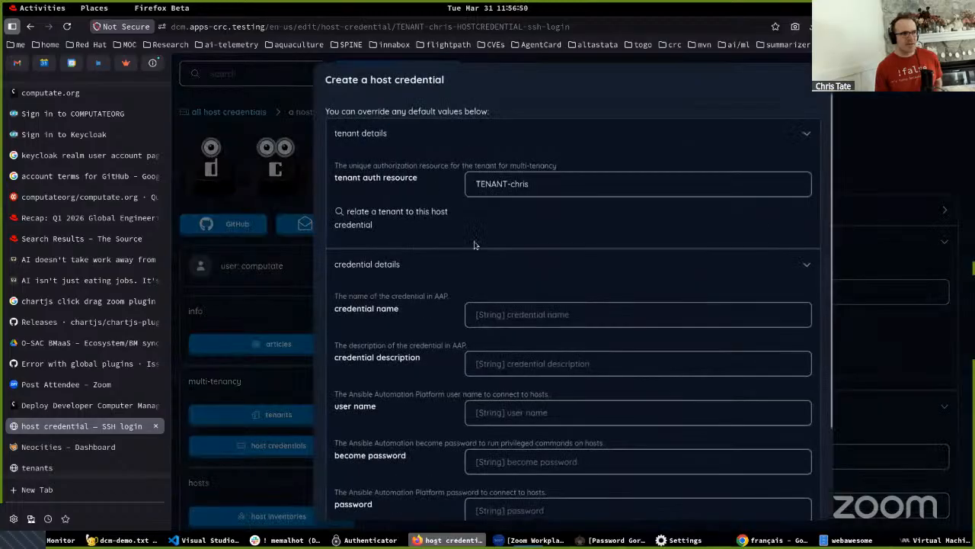
{"action": "left_click", "coordinate": [467, 183]}
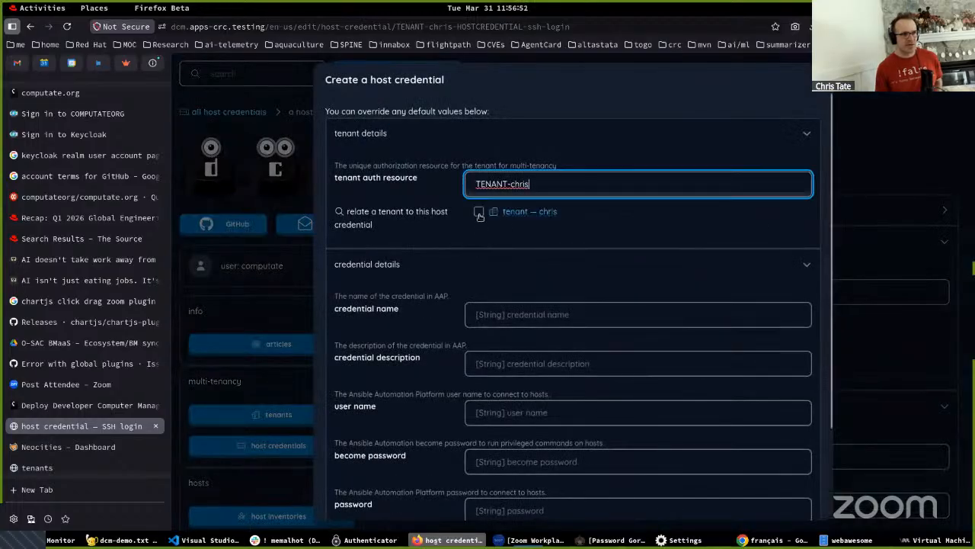
{"action": "left_click", "coordinate": [478, 213]}
- Name the new host credential SSH login and enter the user name for connecting to hosts
{"action": "left_click", "coordinate": [482, 314]}
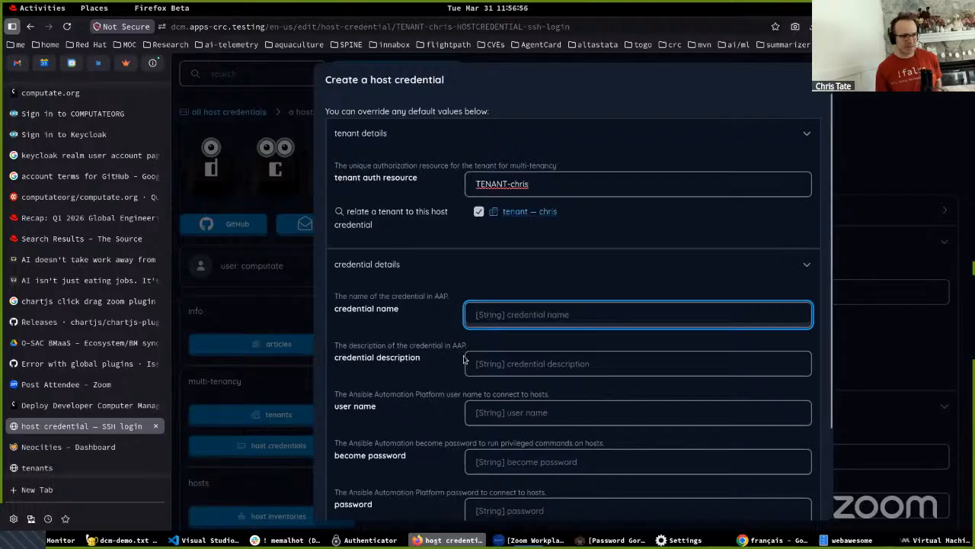
{"action": "scroll", "coordinate": [472, 386], "scroll_direction": "down", "scroll_amount": 1}
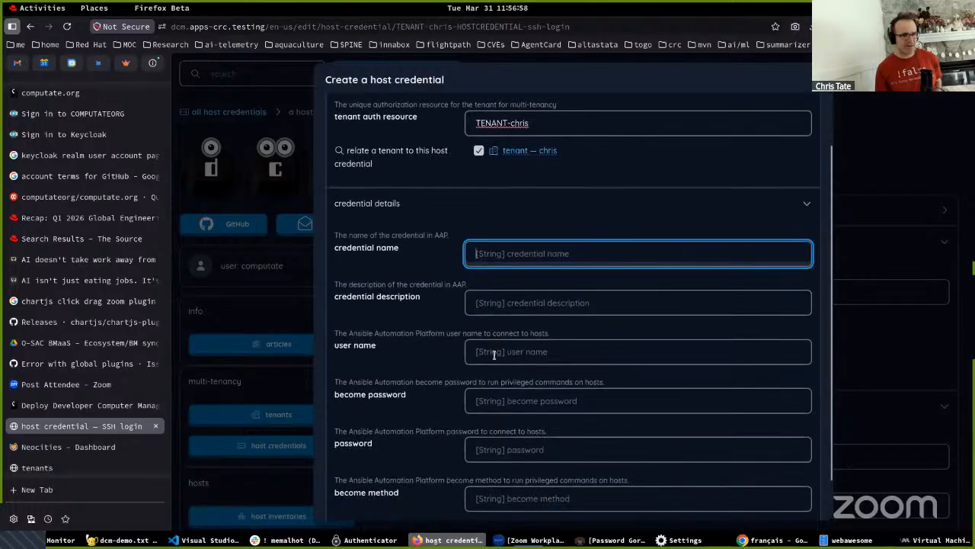
{"action": "left_click", "coordinate": [497, 349]}
{"action": "left_click", "coordinate": [477, 253]}
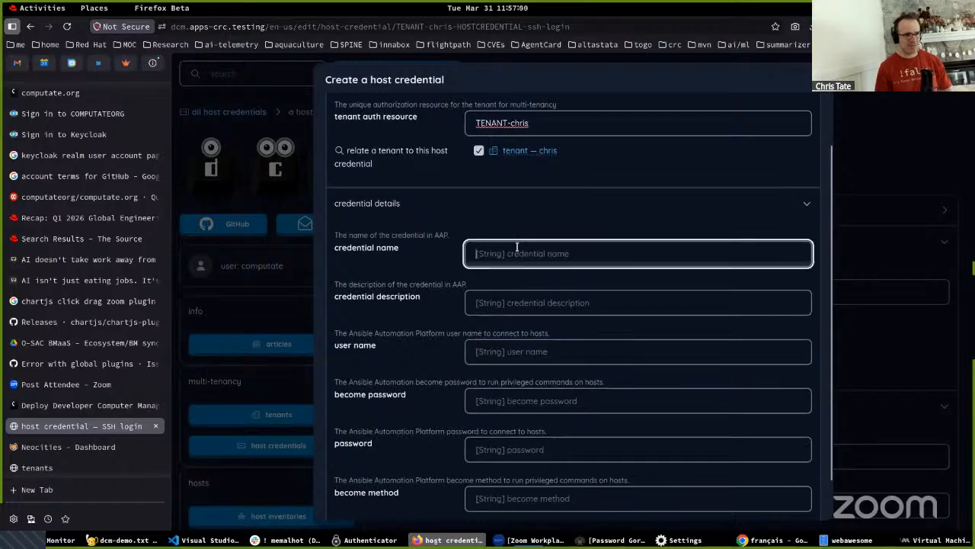
{"action": "type", "text": "SSH login"}
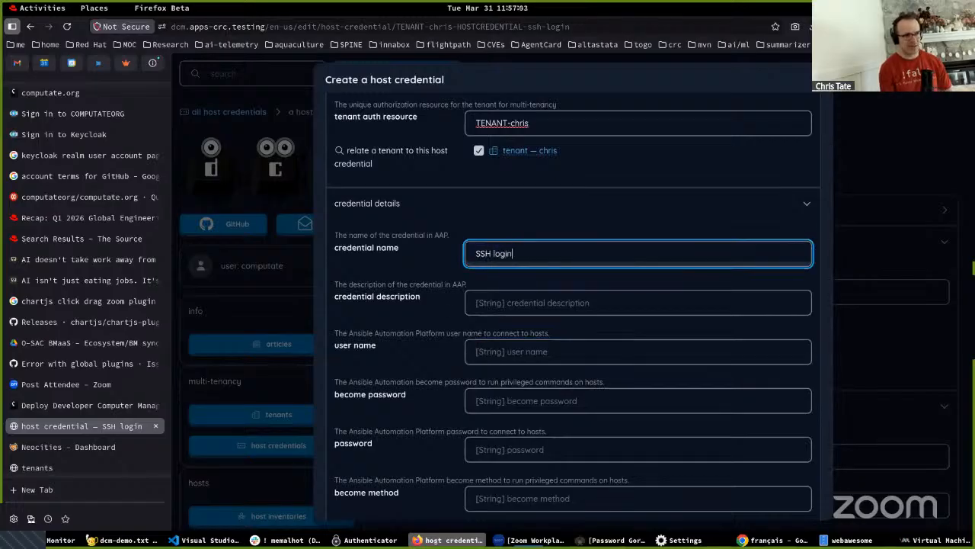
{"action": "left_click", "coordinate": [561, 352]}
{"action": "type", "text": "ctate"}
- Fill in the new host credential's become password and connection password
{"action": "scroll", "coordinate": [483, 390], "scroll_direction": "down", "scroll_amount": 2}
{"action": "left_click", "coordinate": [490, 356]}
{"action": "type", "text": "●●●●●●●●●●●"}
{"action": "left_click", "coordinate": [474, 408]}
{"action": "type", "text": "●●●●●●●●●●●●"}
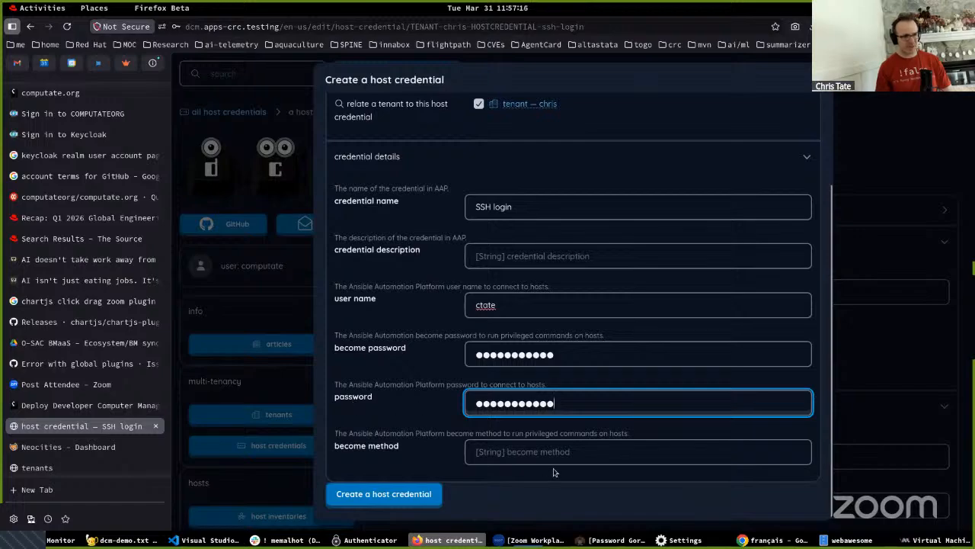
- Set the become method to sudo and create the host credential
{"action": "left_click", "coordinate": [493, 455]}
{"action": "type", "text": "sudo"}
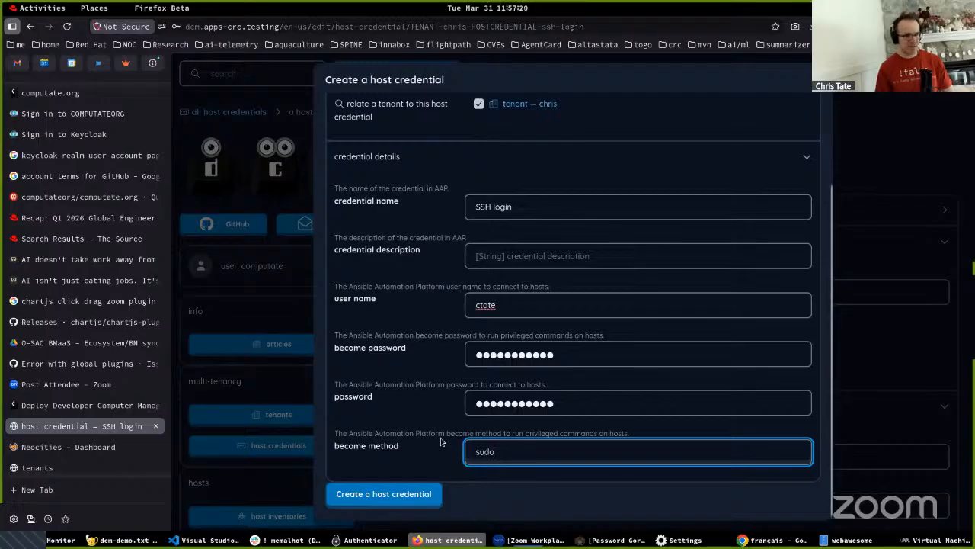
{"action": "key", "text": "Return"}
{"action": "scroll", "coordinate": [513, 379], "scroll_direction": "down", "scroll_amount": 2}
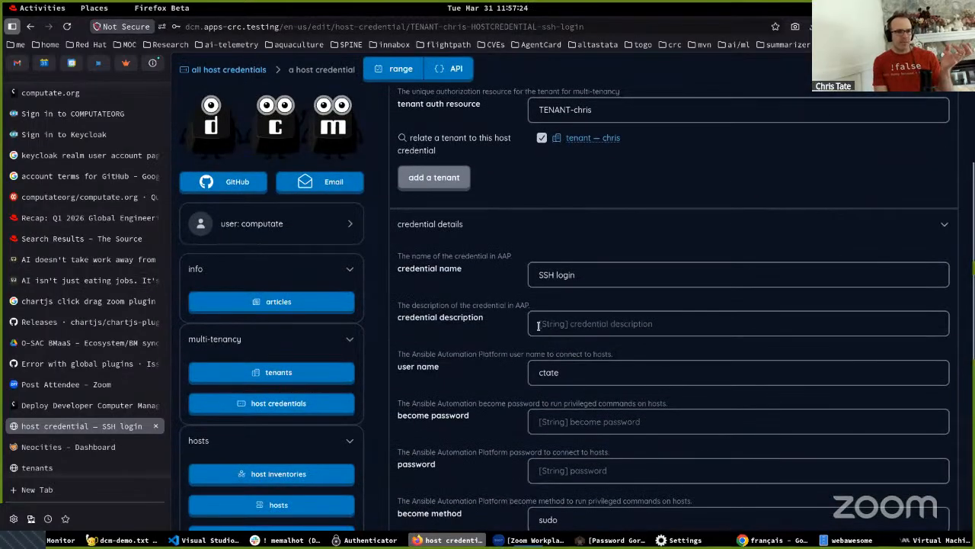
{"action": "scroll", "coordinate": [546, 324], "scroll_direction": "up", "scroll_amount": 5}
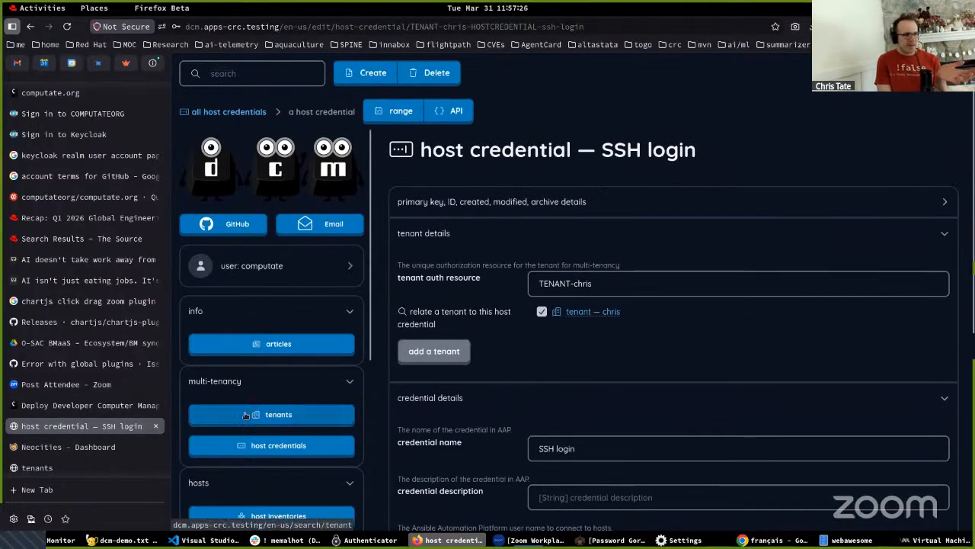
{"action": "scroll", "coordinate": [246, 415], "scroll_direction": "down", "scroll_amount": 3}
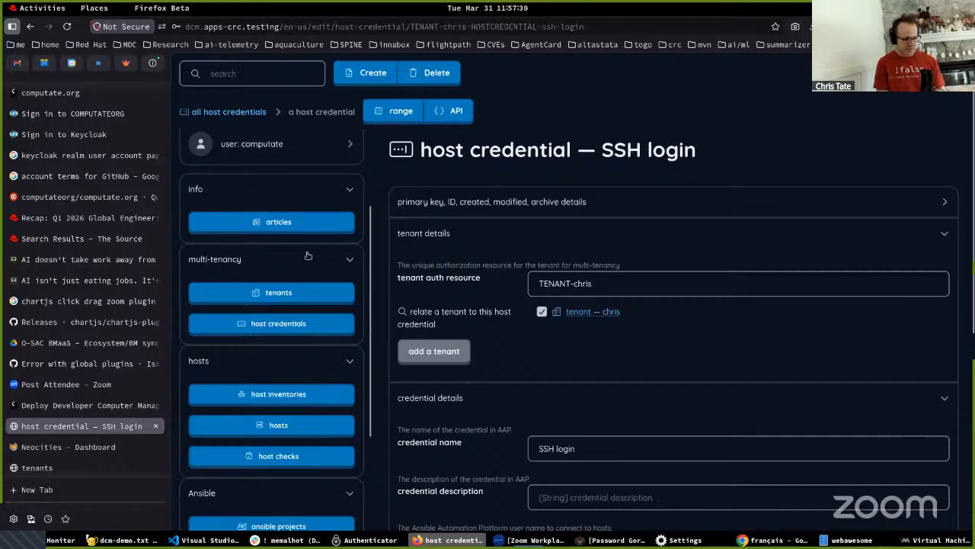
- Open Ansible Automation Platform at aap-aap.apps-crc.testing in a new browser tab and log in with the saved admin username and password
{"action": "key", "text": "ctrl+t"}
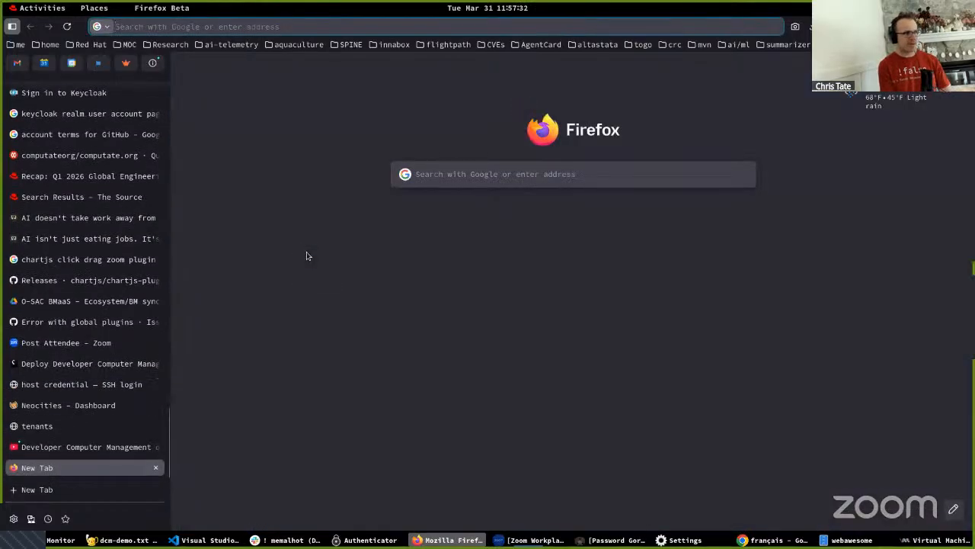
{"action": "type", "text": "aap-aap.apps-crc.testing/"}
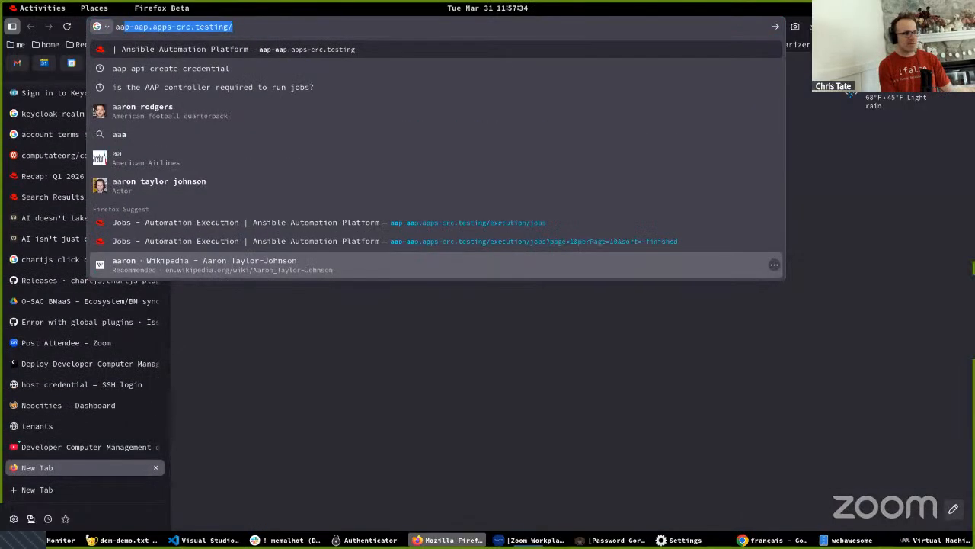
{"action": "key", "text": "Return"}
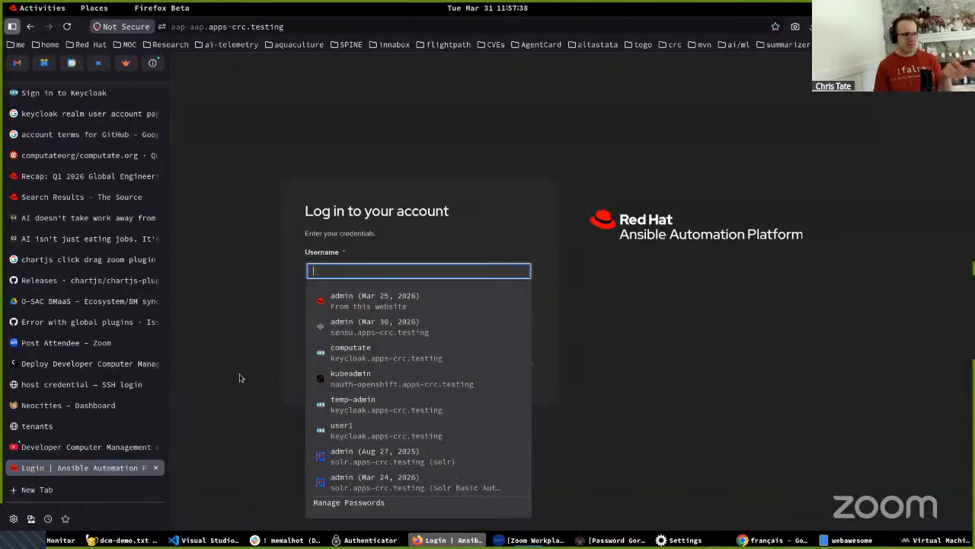
{"action": "left_click", "coordinate": [338, 300]}
{"action": "left_click", "coordinate": [381, 370]}
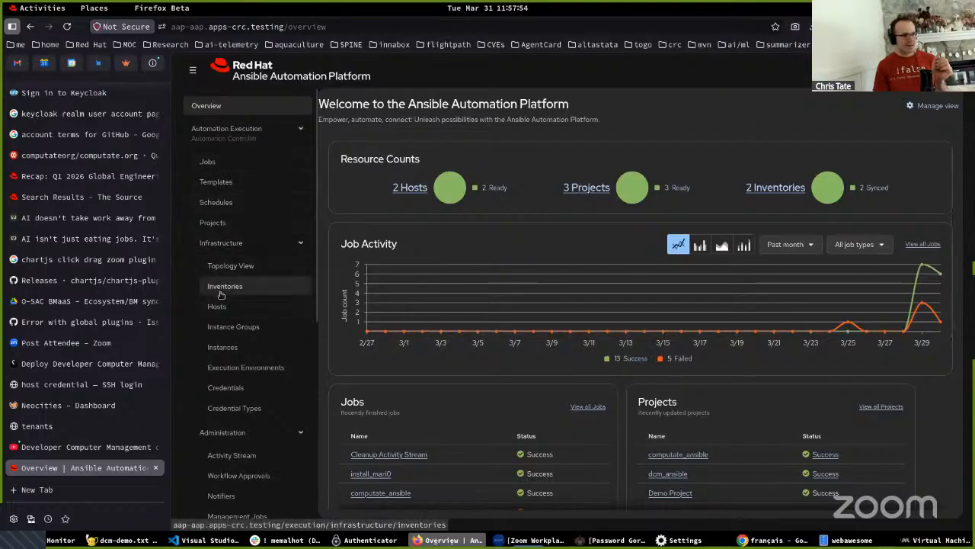
- View the organizations in Ansible Automation Platform and examine the privilege escalation method in the ssh-login credential's details
{"action": "scroll", "coordinate": [223, 354], "scroll_direction": "down", "scroll_amount": 3}
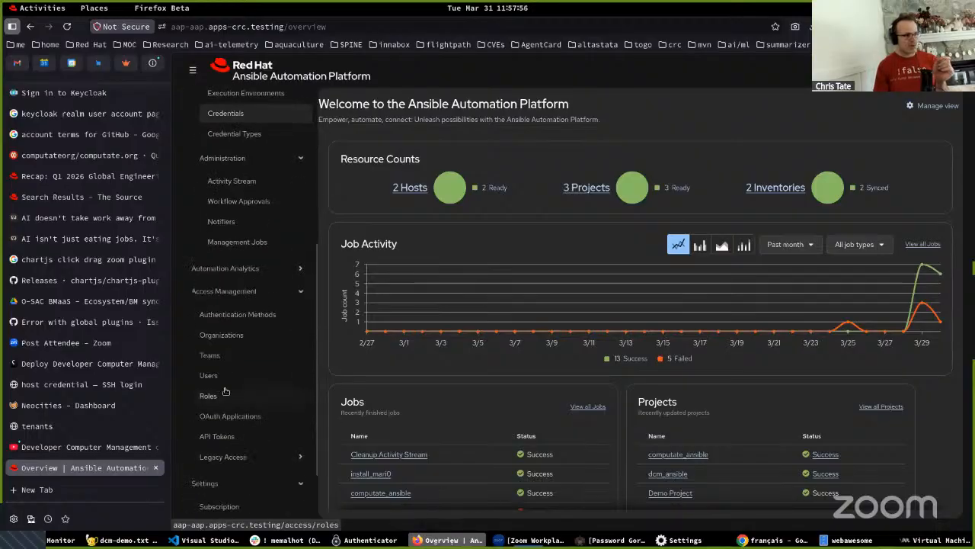
{"action": "left_click", "coordinate": [223, 335]}
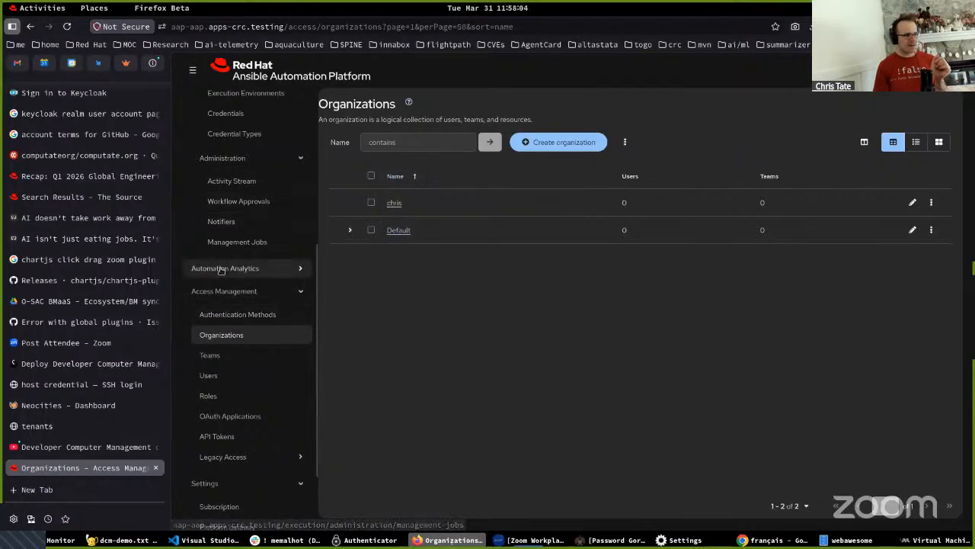
{"action": "scroll", "coordinate": [219, 270], "scroll_direction": "up", "scroll_amount": 5}
{"action": "left_click", "coordinate": [225, 386]}
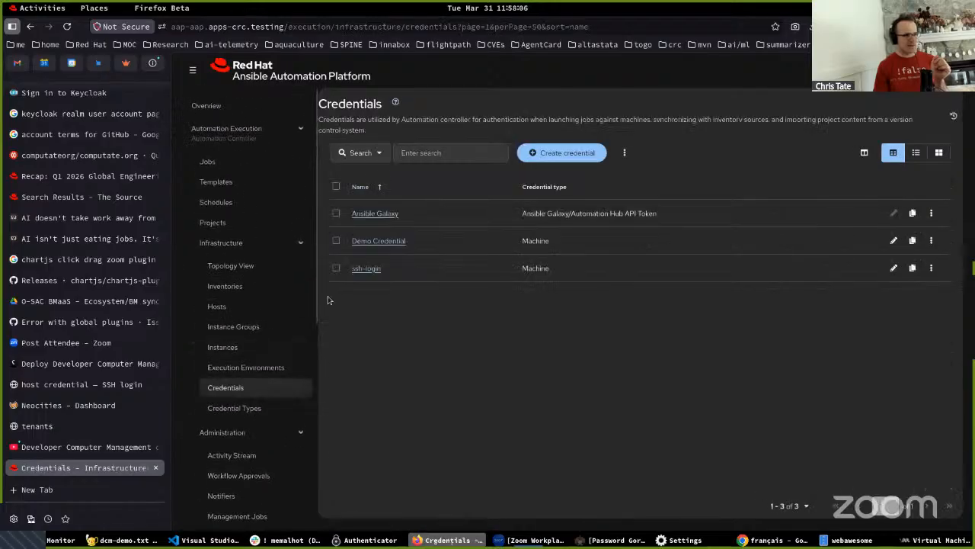
{"action": "left_click", "coordinate": [363, 269]}
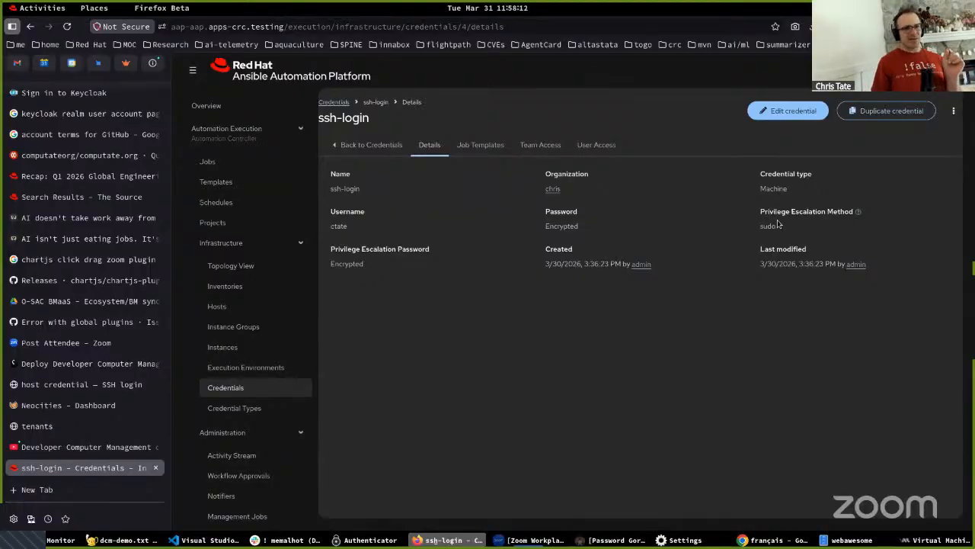
{"action": "left_click_drag", "start_coordinate": [778, 224], "coordinate": [726, 226]}
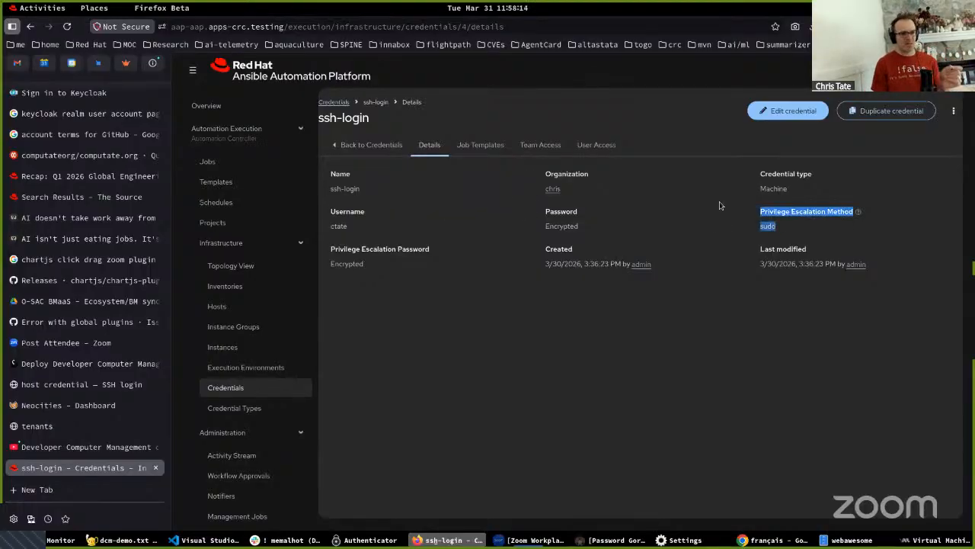
{"action": "mouse_move", "coordinate": [27, 428]}
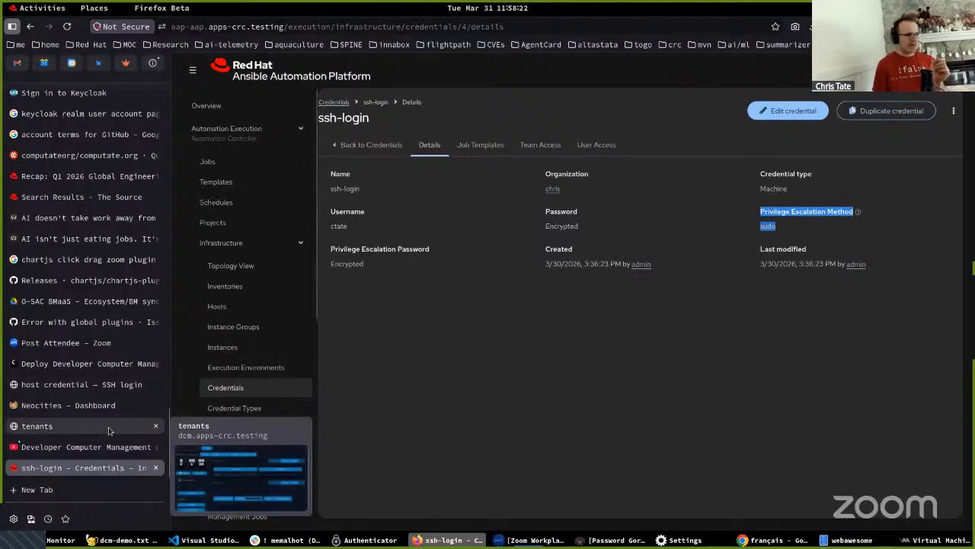
- Return to the Developer Computer Management tab, open the tenant's host inventory and examine its credential, inventory details and related hosts
{"action": "left_click", "coordinate": [72, 426]}
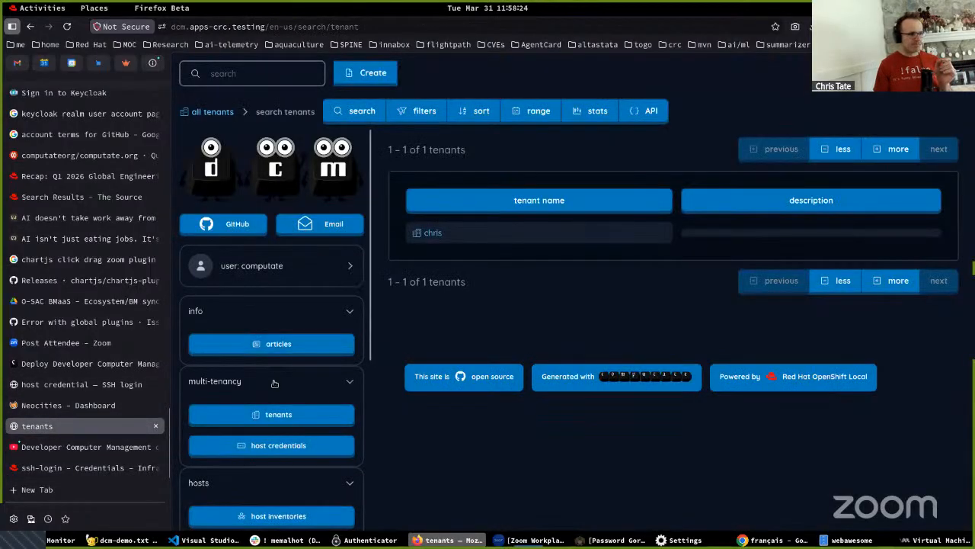
{"action": "scroll", "coordinate": [267, 335], "scroll_direction": "down", "scroll_amount": 5}
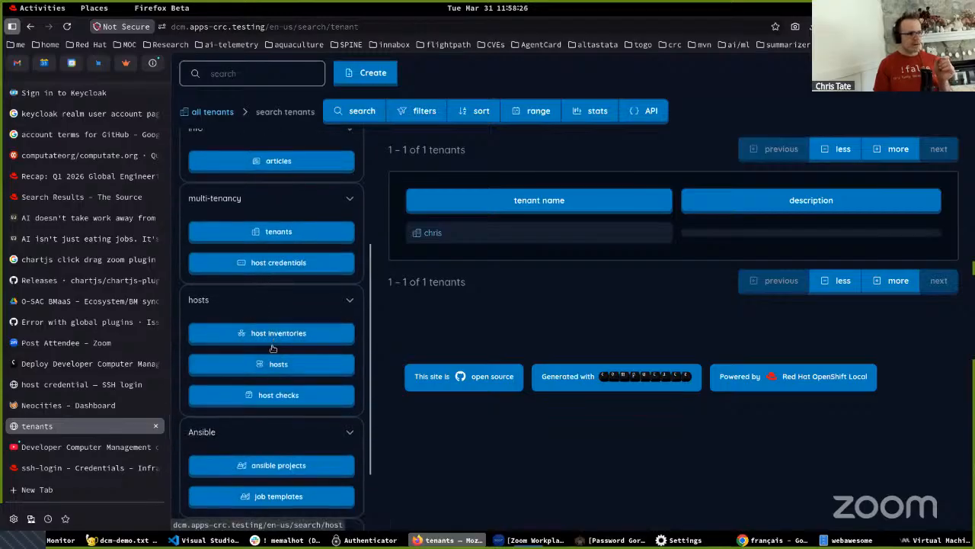
{"action": "left_click", "coordinate": [259, 335]}
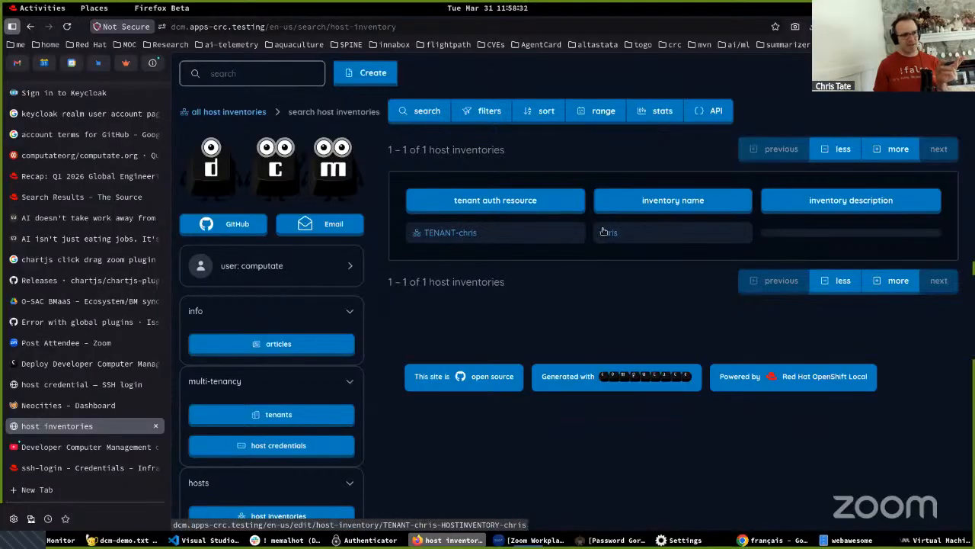
{"action": "left_click", "coordinate": [446, 236]}
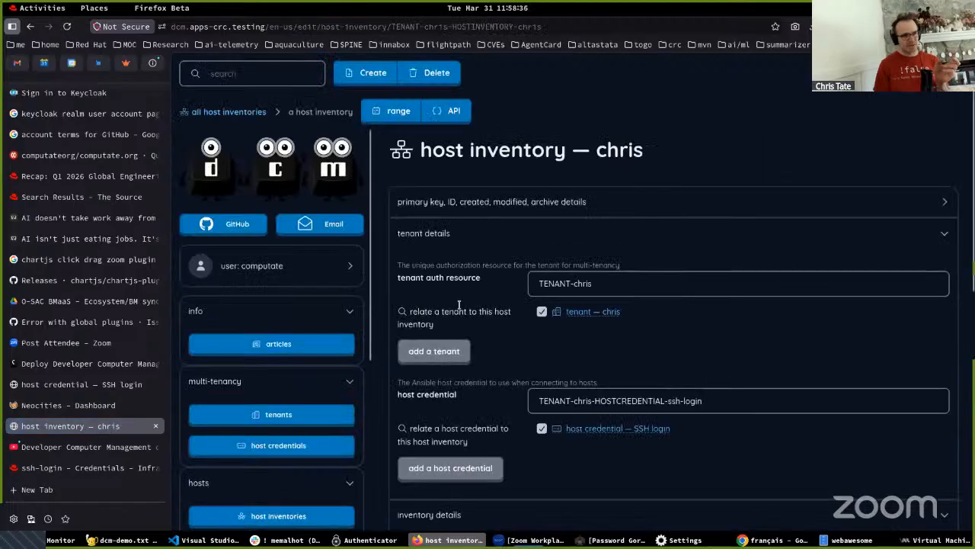
{"action": "scroll", "coordinate": [457, 305], "scroll_direction": "down", "scroll_amount": 2}
{"action": "scroll", "coordinate": [460, 313], "scroll_direction": "down", "scroll_amount": 10}
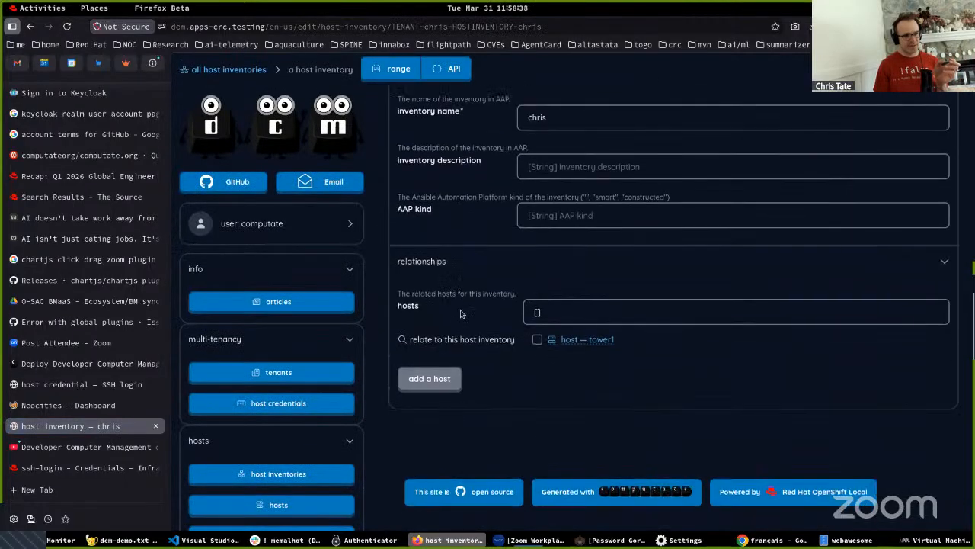
- Open the related host tower1 and examine its IP address and fully qualified domain name
{"action": "left_click", "coordinate": [584, 340]}
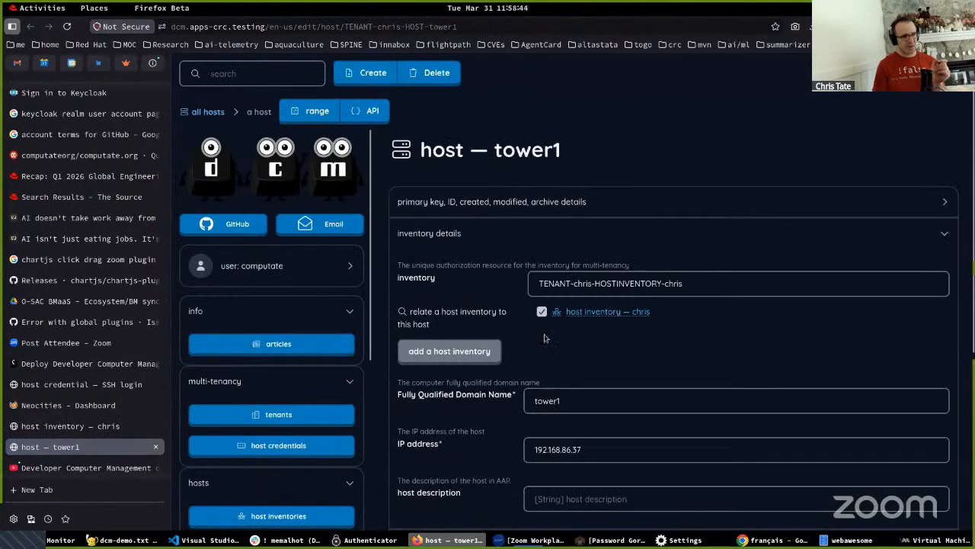
{"action": "double_click", "coordinate": [579, 449]}
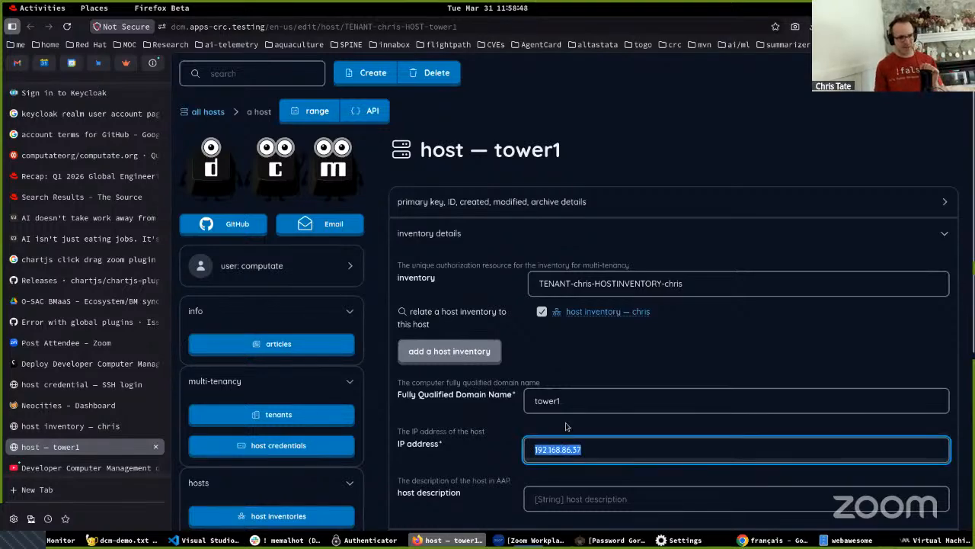
{"action": "left_click", "coordinate": [573, 450]}
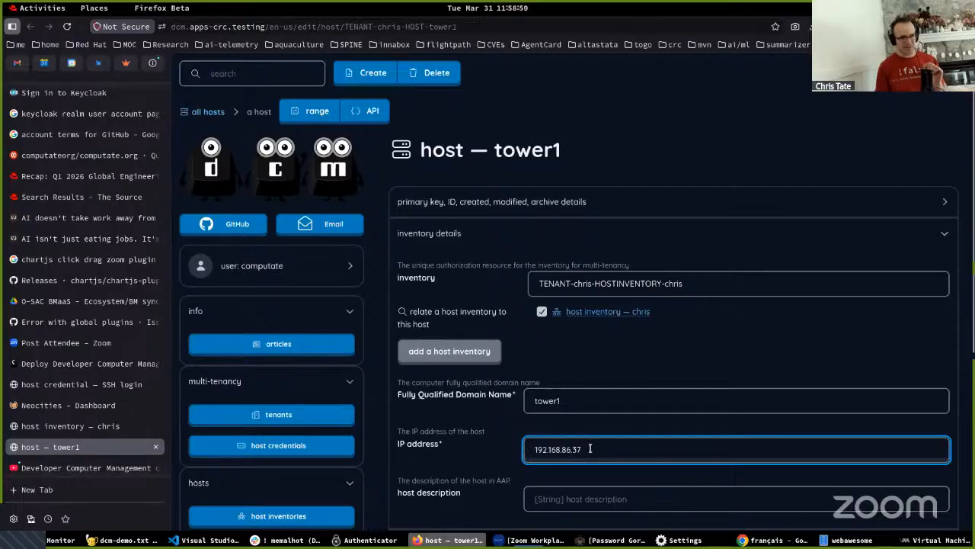
{"action": "left_click_drag", "start_coordinate": [578, 449], "coordinate": [509, 442]}
{"action": "left_click_drag", "start_coordinate": [577, 408], "coordinate": [503, 404]}
- Examine tower1's event subscriptions for the install-bzflag and install-mari0 entries
{"action": "scroll", "coordinate": [526, 392], "scroll_direction": "down", "scroll_amount": 4}
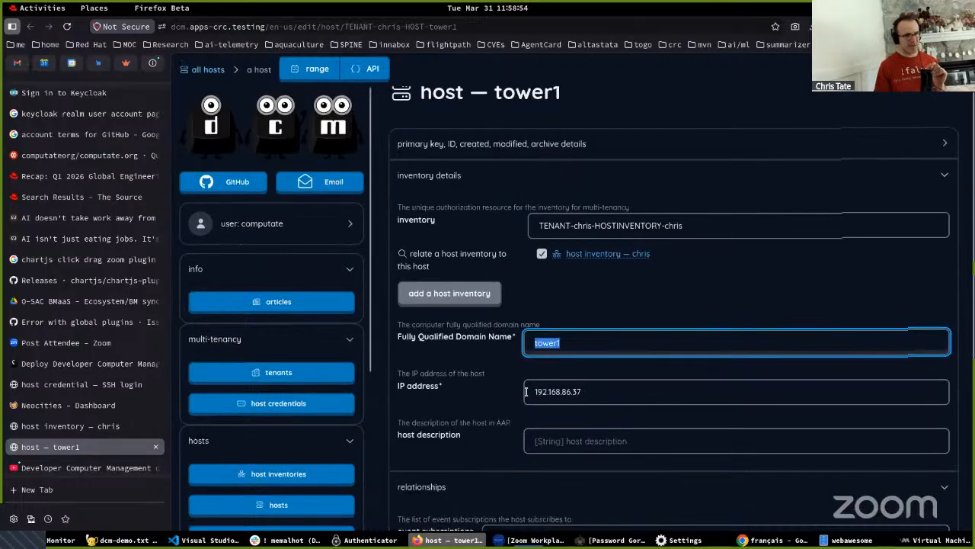
{"action": "scroll", "coordinate": [526, 395], "scroll_direction": "down", "scroll_amount": 1}
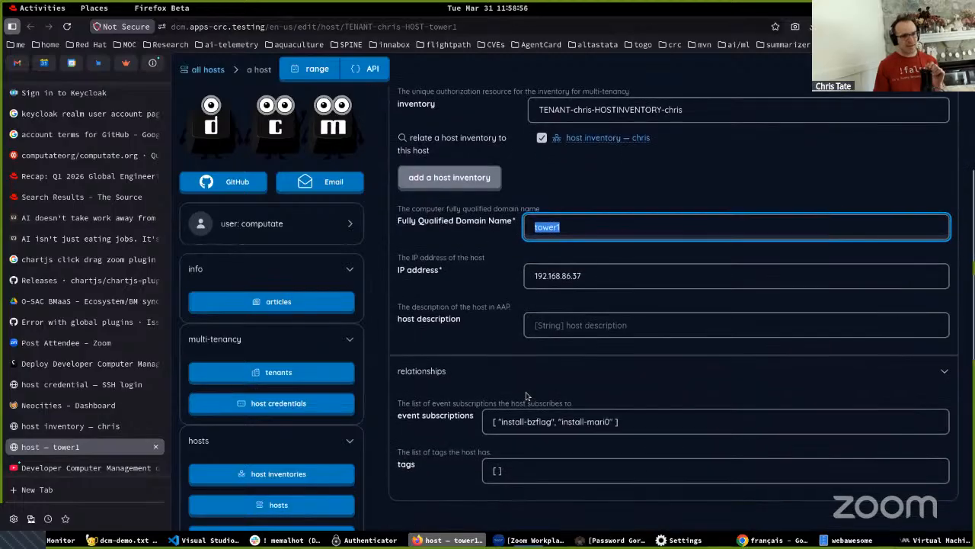
{"action": "left_click", "coordinate": [496, 421]}
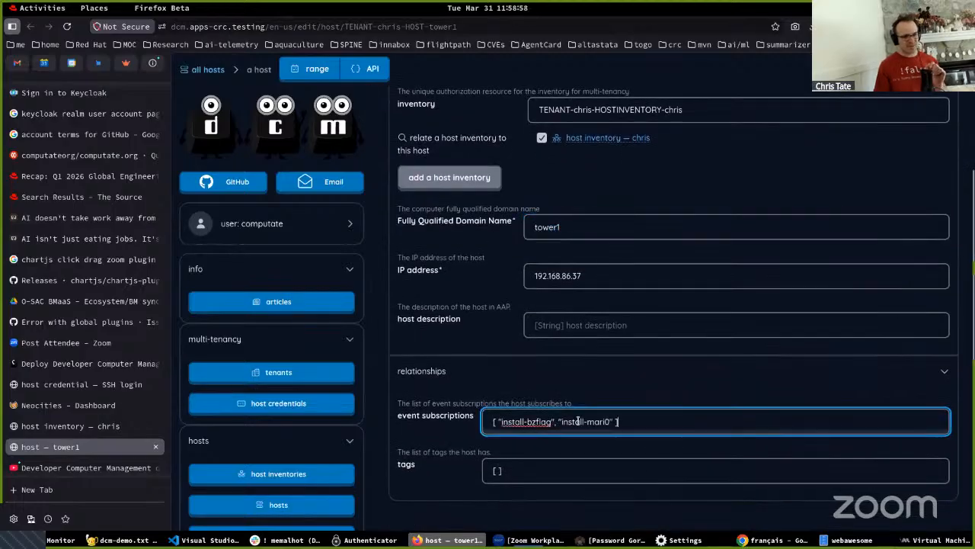
{"action": "double_click", "coordinate": [547, 421]}
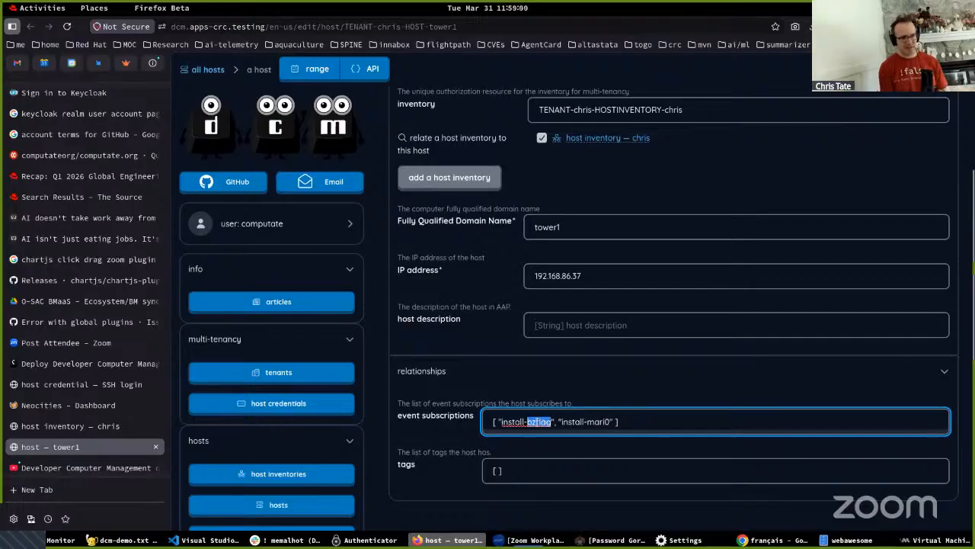
- Search the desktop's installed applications for "bzfl" and "mari", and return to the browser
{"action": "key", "text": "super"}
{"action": "type", "text": "bzfl"}
{"action": "key", "text": "BackSpace"}
{"action": "key", "text": "BackSpace"}
{"action": "key", "text": "BackSpace"}
{"action": "key", "text": "BackSpace"}
{"action": "type", "text": "m"}
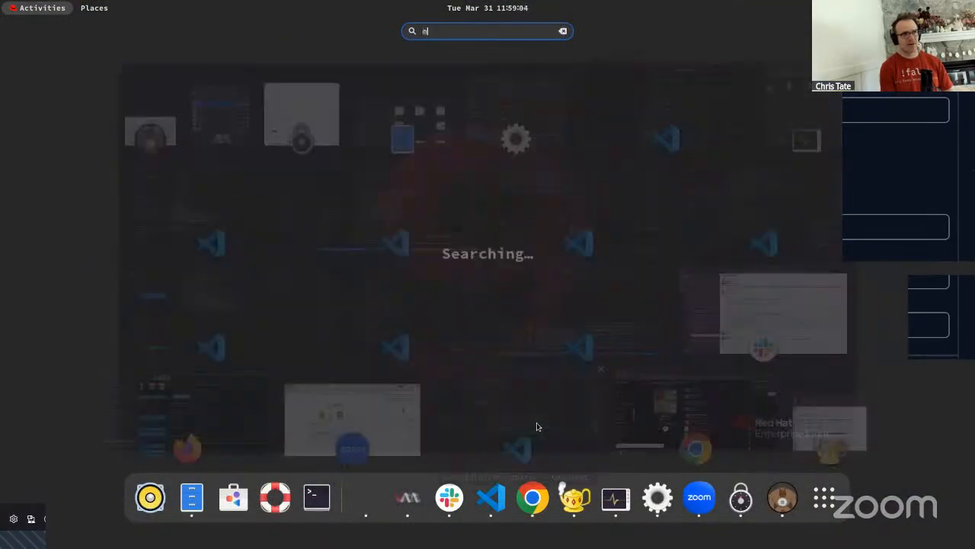
{"action": "type", "text": "ari"}
{"action": "key", "text": "Escape"}
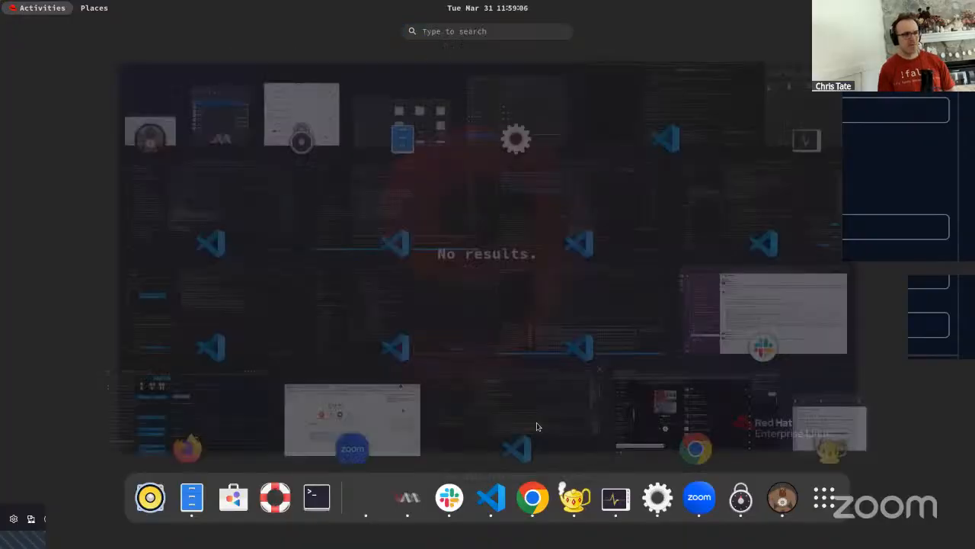
{"action": "key", "text": "Escape"}
- View the list of host checks with their job templates, event subscriptions and handlers
{"action": "scroll", "coordinate": [494, 400], "scroll_direction": "down", "scroll_amount": 2}
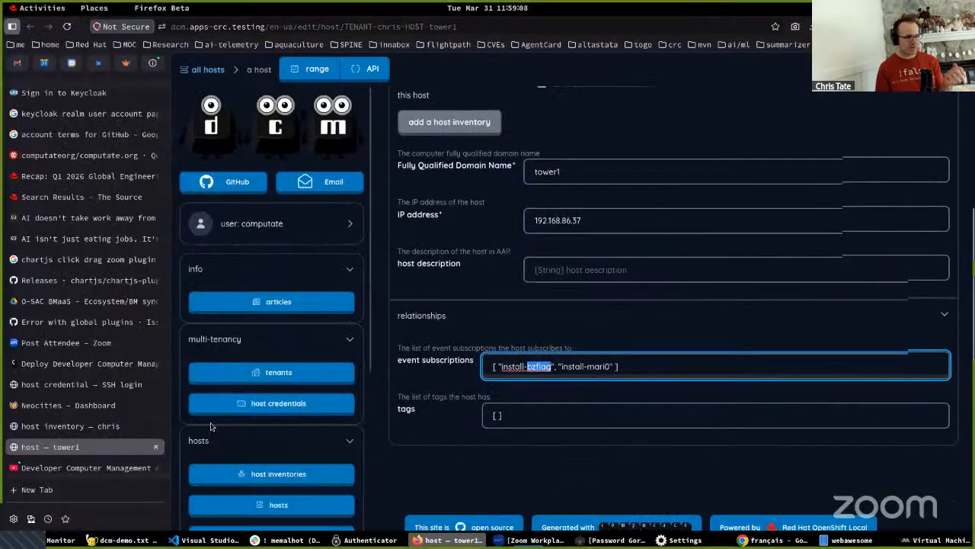
{"action": "scroll", "coordinate": [287, 461], "scroll_direction": "down", "scroll_amount": 2}
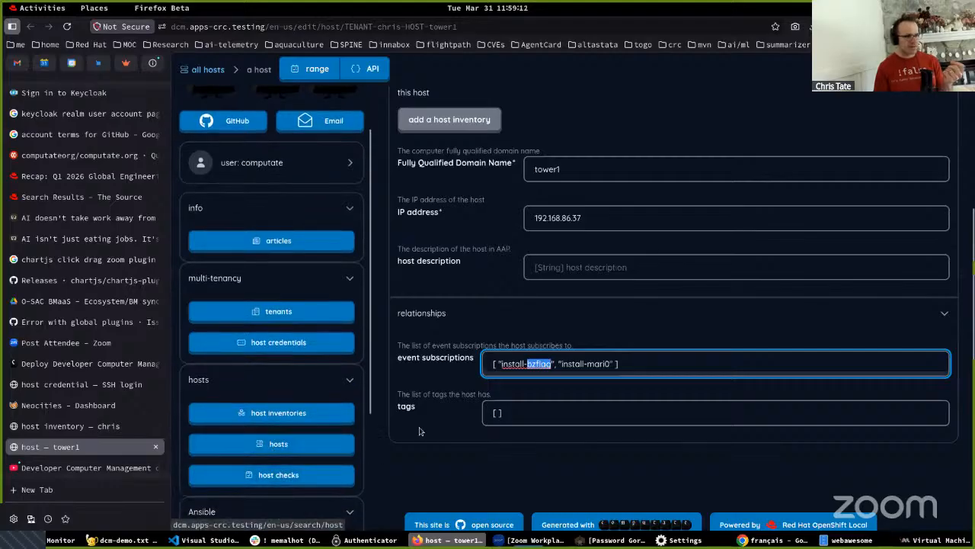
{"action": "left_click", "coordinate": [288, 476]}
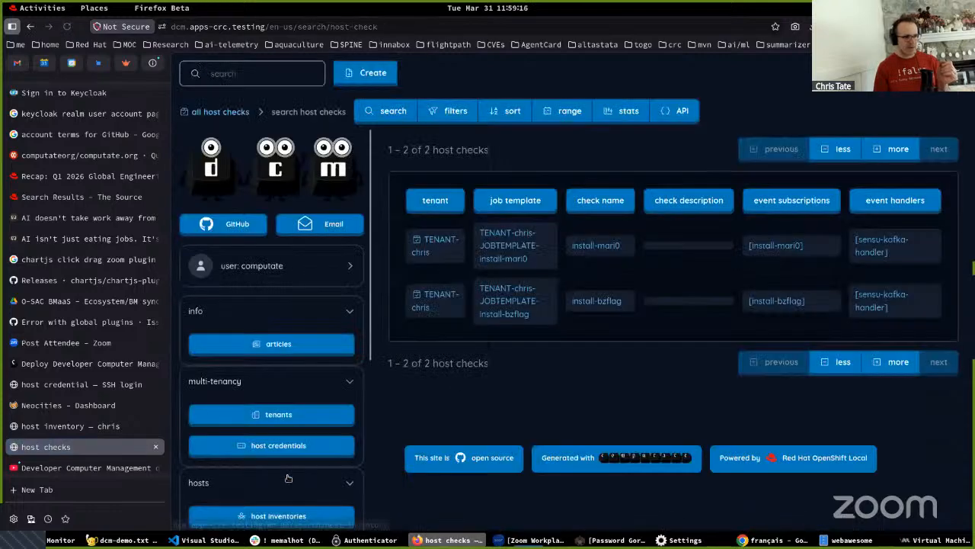
- View the Ansible projects and open the computate_ansible project's details
{"action": "scroll", "coordinate": [275, 442], "scroll_direction": "down", "scroll_amount": 5}
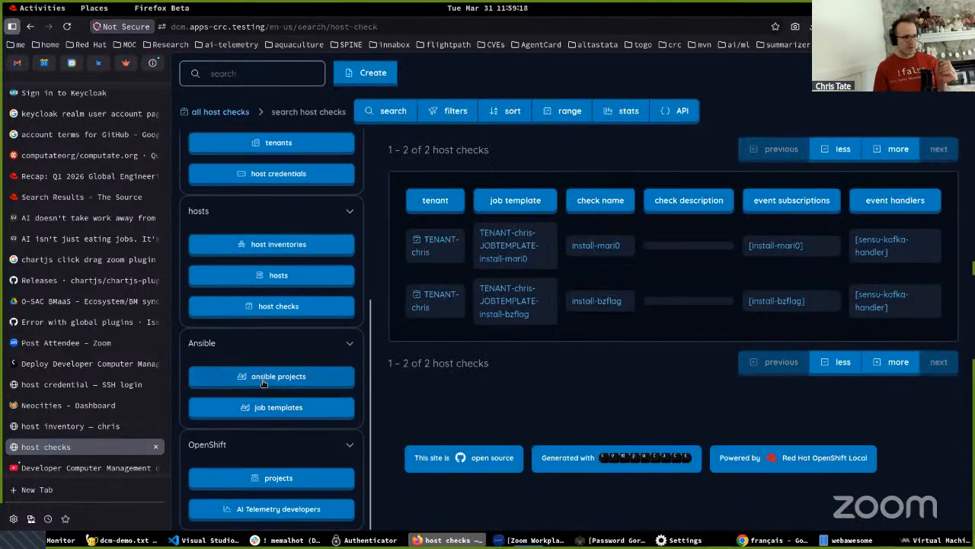
{"action": "left_click", "coordinate": [266, 384]}
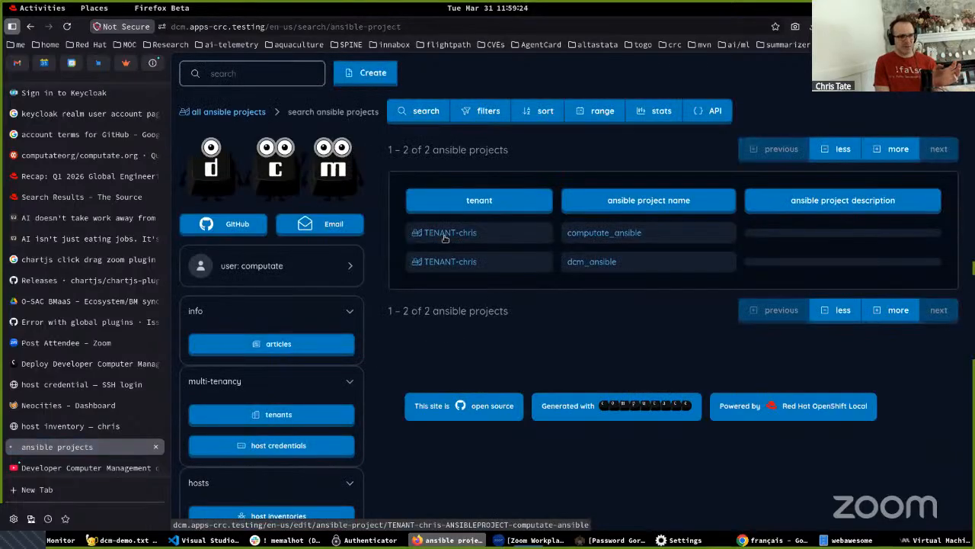
{"action": "left_click", "coordinate": [445, 239]}
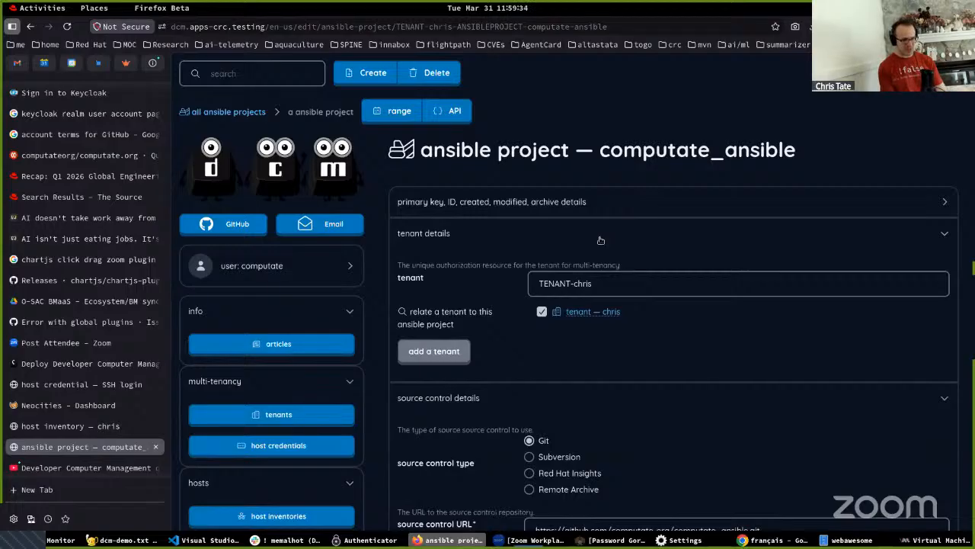
- Search the web for "all ansible modules" in a new browser tab and open the Ansible Community Documentation's Index of all Modules
{"action": "key", "text": "ctrl+t"}
{"action": "type", "text": "a"}
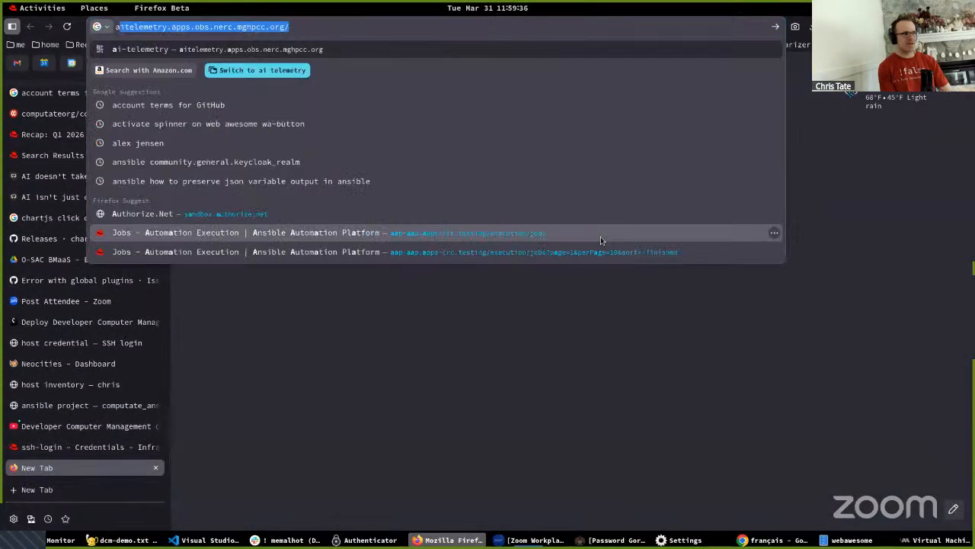
{"action": "type", "text": "nsible mod"}
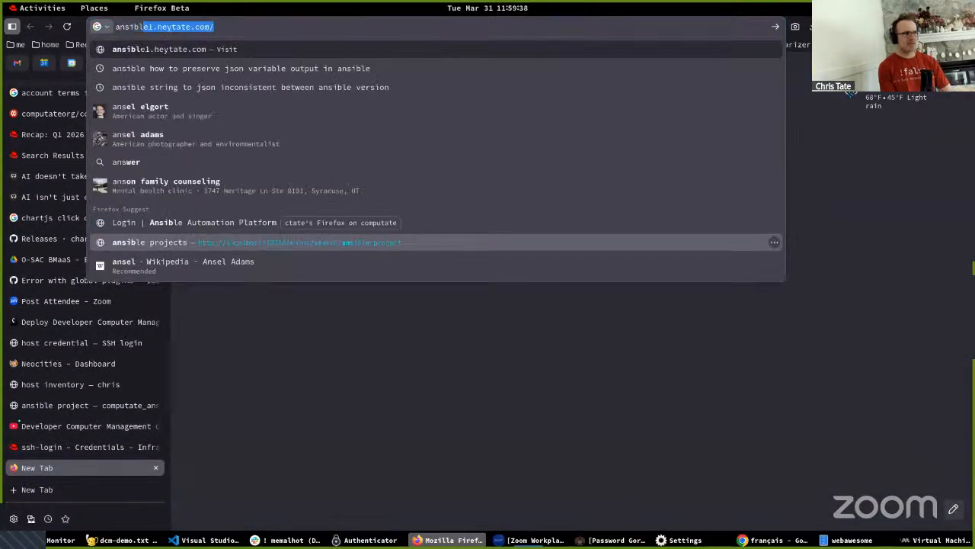
{"action": "type", "text": "ules"}
{"action": "key", "text": "Home"}
{"action": "type", "text": "all"}
{"action": "key", "text": "Return"}
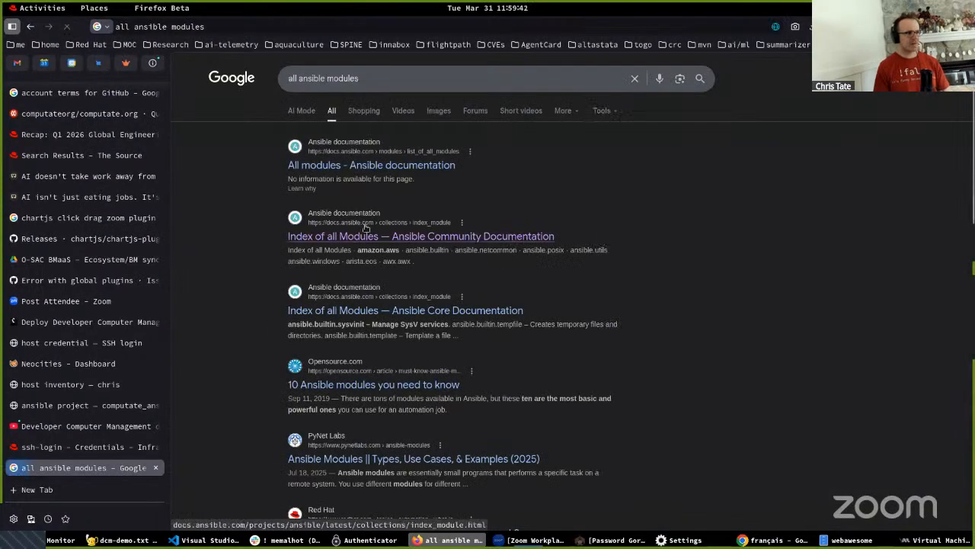
{"action": "left_click", "coordinate": [369, 238]}
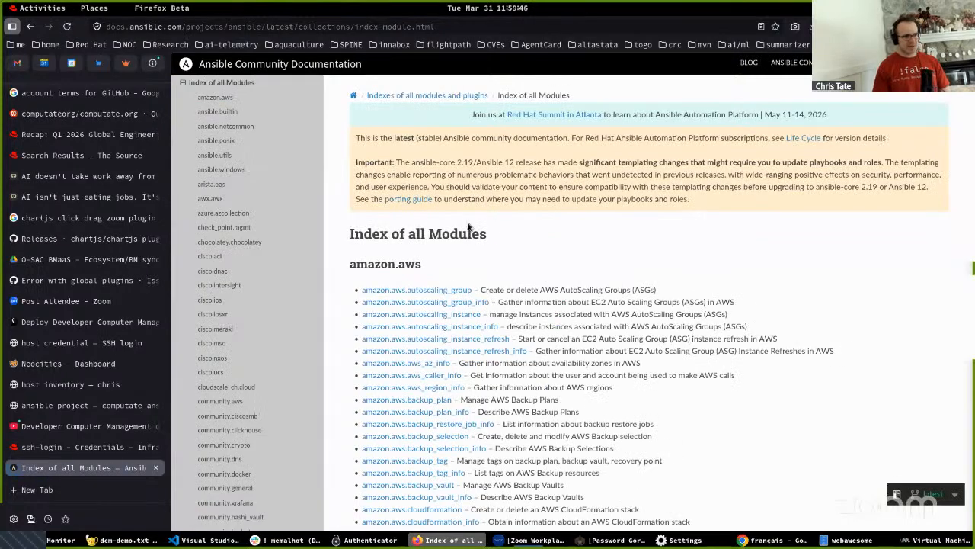
- Find the keycloak and openstack modules within the module index page
{"action": "scroll", "coordinate": [432, 252], "scroll_direction": "down", "scroll_amount": 2}
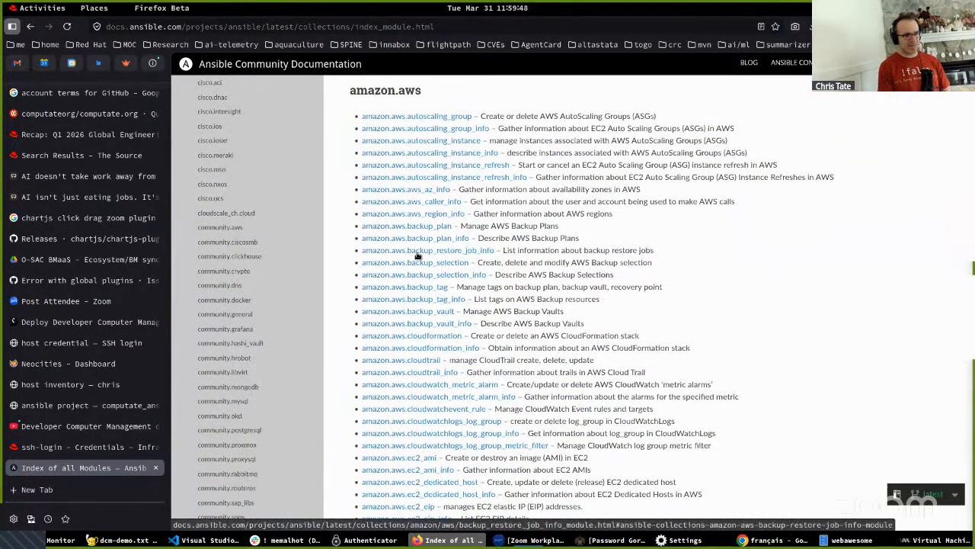
{"action": "key", "text": "ctrl+f"}
{"action": "type", "text": "keycloak"}
{"action": "key", "text": "ctrl+f"}
{"action": "type", "text": "openstack"}
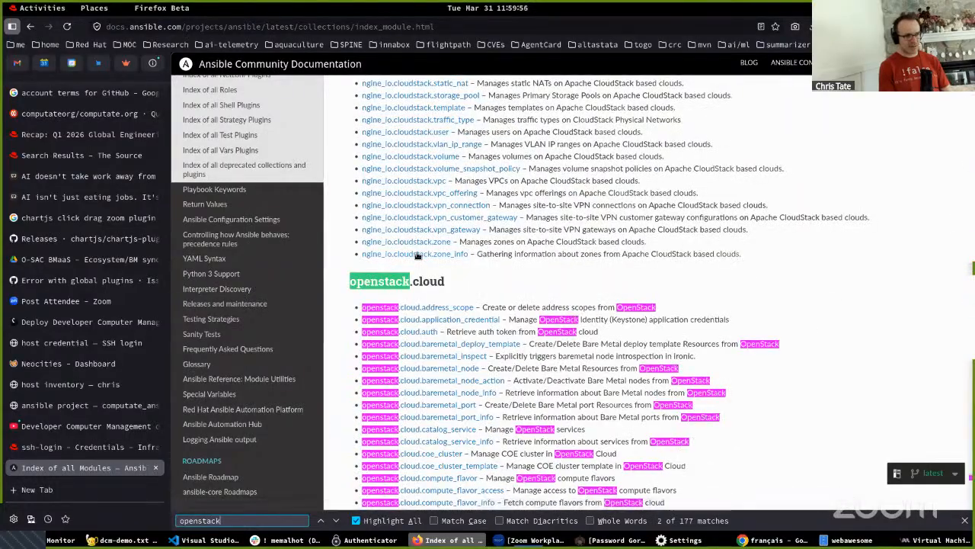
- Search the module index page for "kafka" and "stream"
{"action": "key", "text": "ctrl+f"}
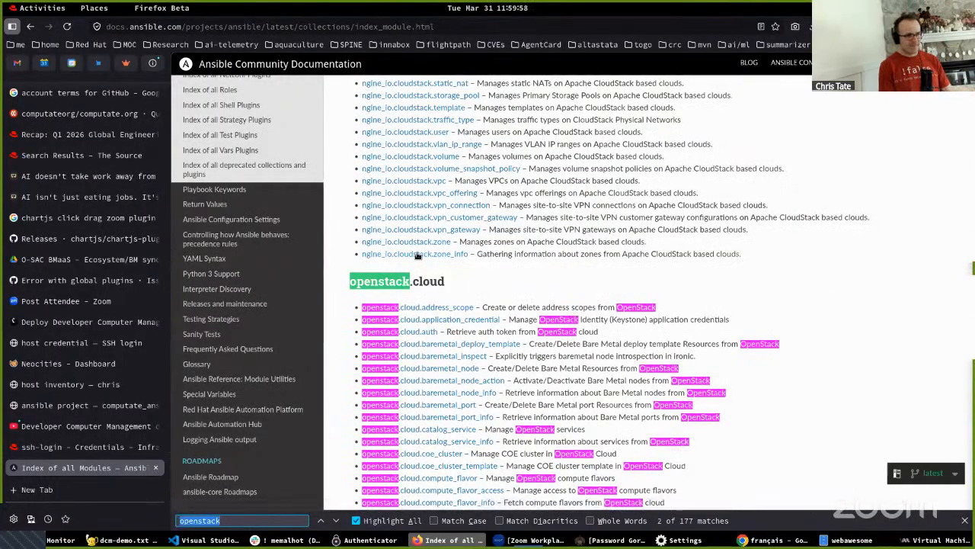
{"action": "type", "text": "kafka"}
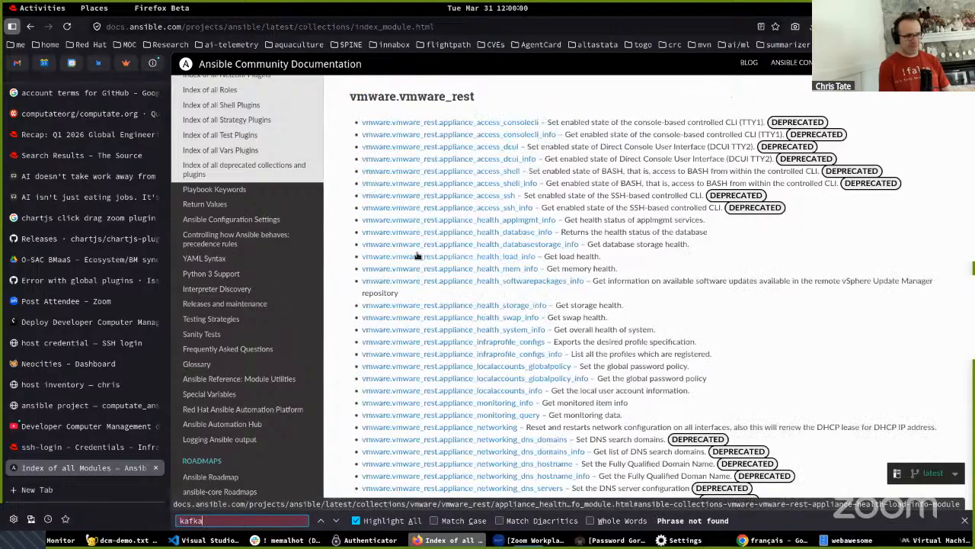
{"action": "key", "text": "BackSpace"}
{"action": "key", "text": "BackSpace"}
{"action": "key", "text": "BackSpace"}
{"action": "key", "text": "BackSpace"}
{"action": "type", "text": "stream"}
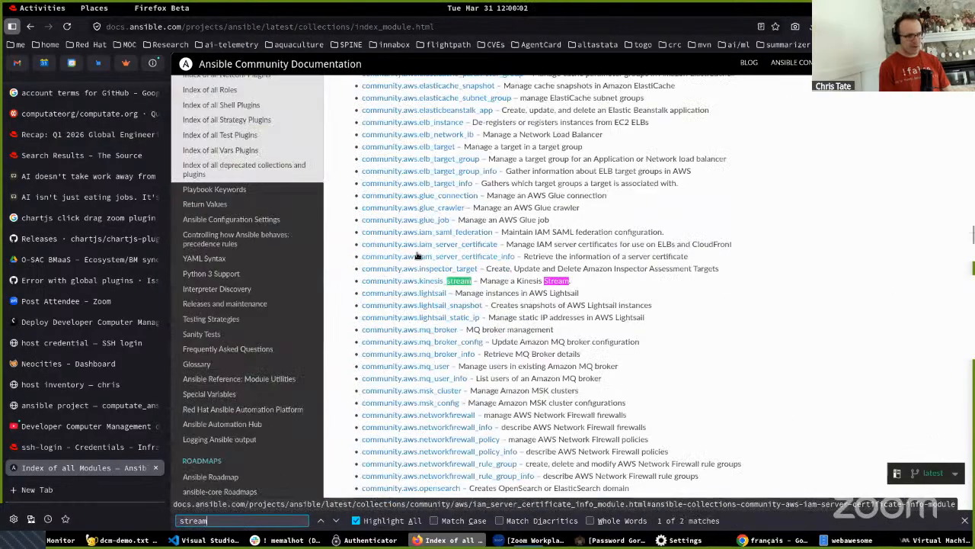
- Find the modules matching "freeipa" within the index page and look through them
{"action": "key", "text": "ctrl+f"}
{"action": "key", "text": "BackSpace"}
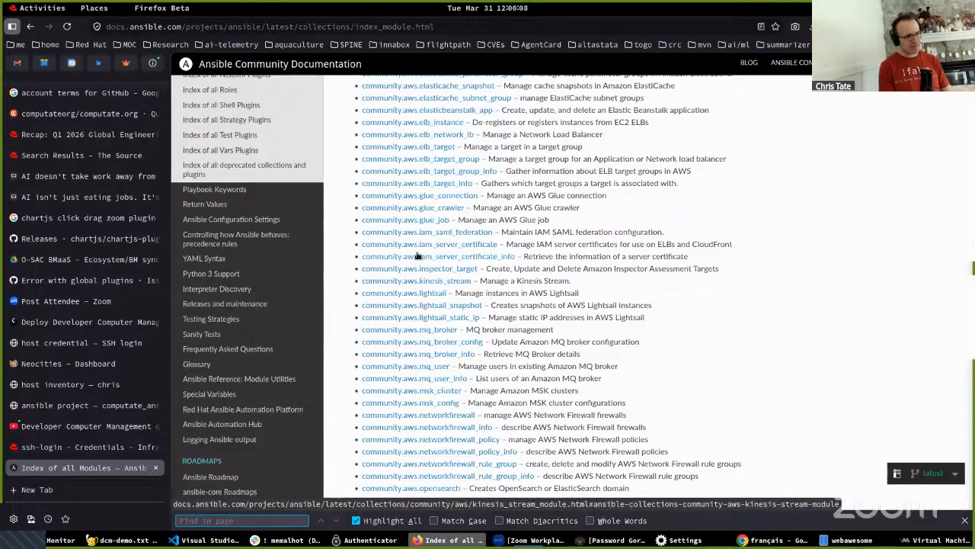
{"action": "type", "text": "freeipa"}
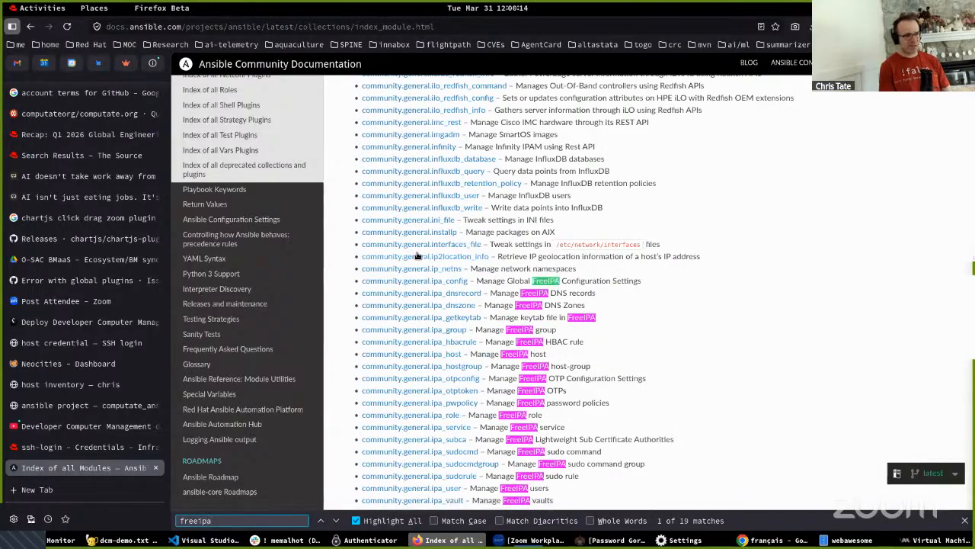
{"action": "scroll", "coordinate": [427, 243], "scroll_direction": "down", "scroll_amount": 3}
{"action": "scroll", "coordinate": [439, 217], "scroll_direction": "up", "scroll_amount": 2}
- Open the community.general.sensu_client module's documentation and examine its deprecation notice and parameters
{"action": "scroll", "coordinate": [439, 218], "scroll_direction": "down", "scroll_amount": 20}
{"action": "scroll", "coordinate": [431, 260], "scroll_direction": "down", "scroll_amount": 20}
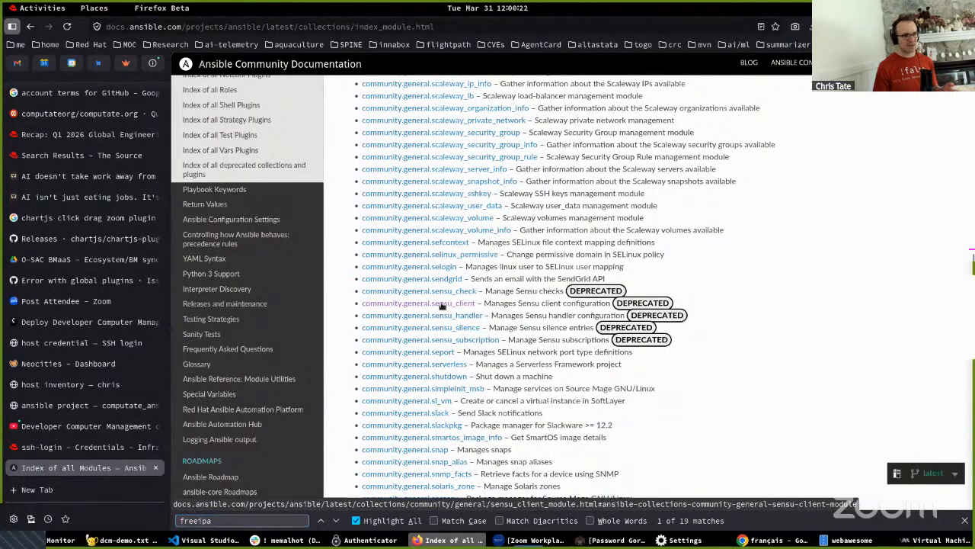
{"action": "left_click", "coordinate": [441, 305]}
{"action": "scroll", "coordinate": [441, 305], "scroll_direction": "down", "scroll_amount": 5}
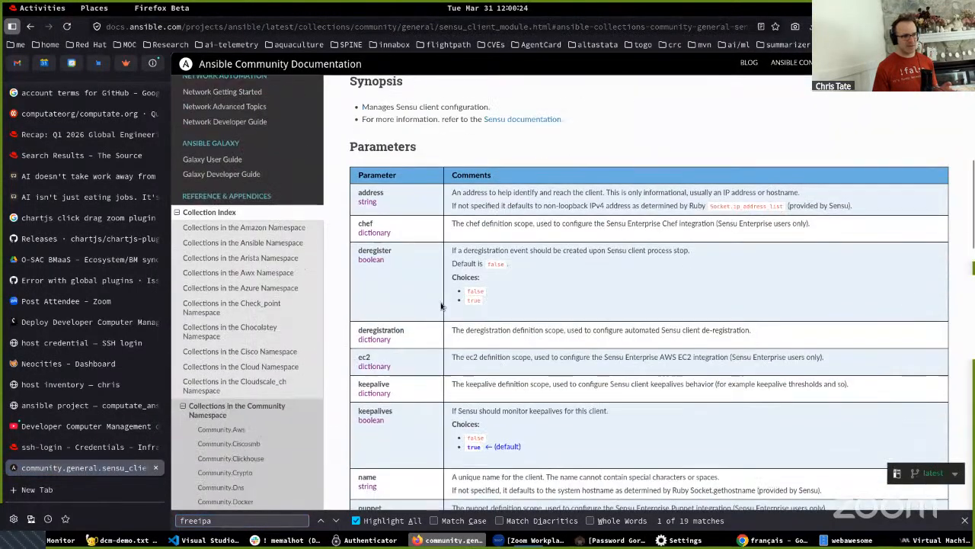
{"action": "scroll", "coordinate": [441, 305], "scroll_direction": "up", "scroll_amount": 5}
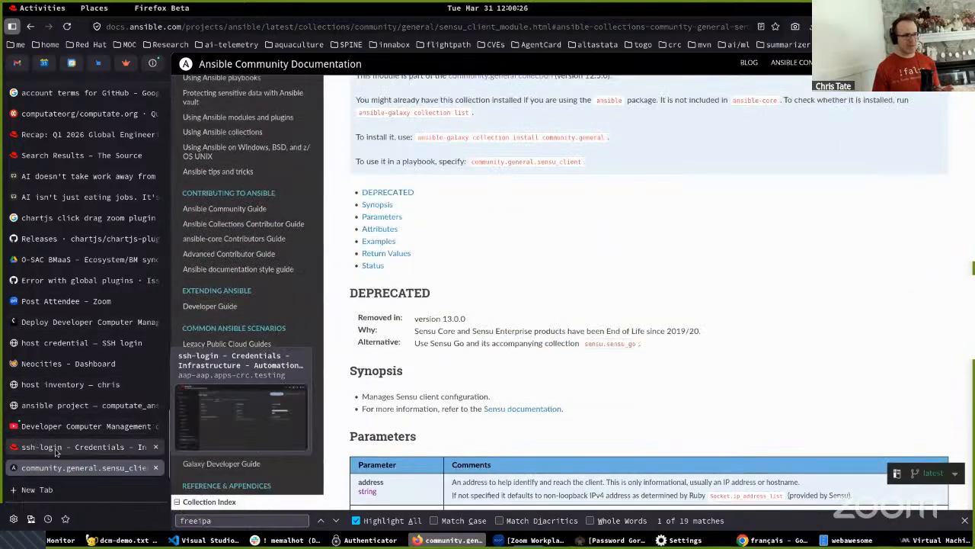
- Return to the computate_ansible project page and open the list of hosts
{"action": "left_click", "coordinate": [51, 409]}
{"action": "scroll", "coordinate": [499, 351], "scroll_direction": "down", "scroll_amount": 2}
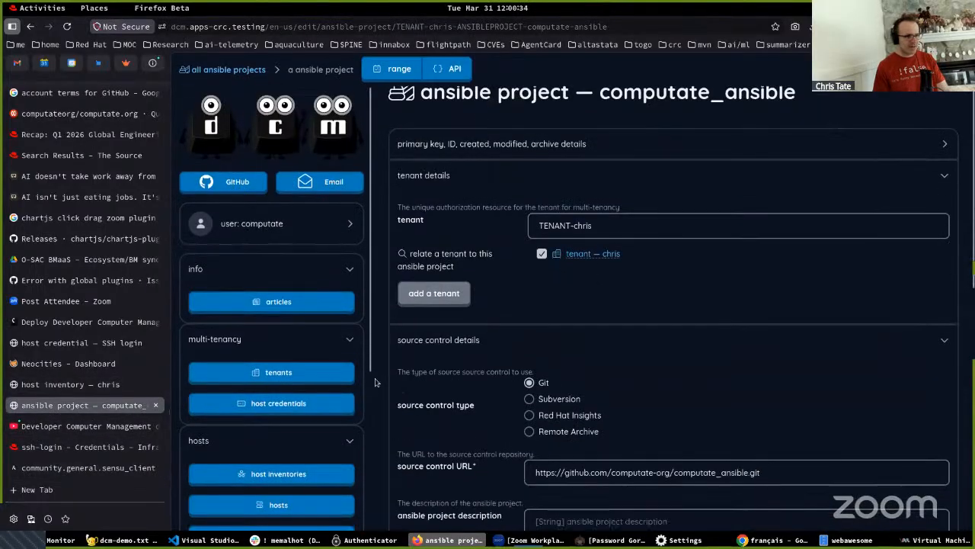
{"action": "scroll", "coordinate": [293, 408], "scroll_direction": "down", "scroll_amount": 4}
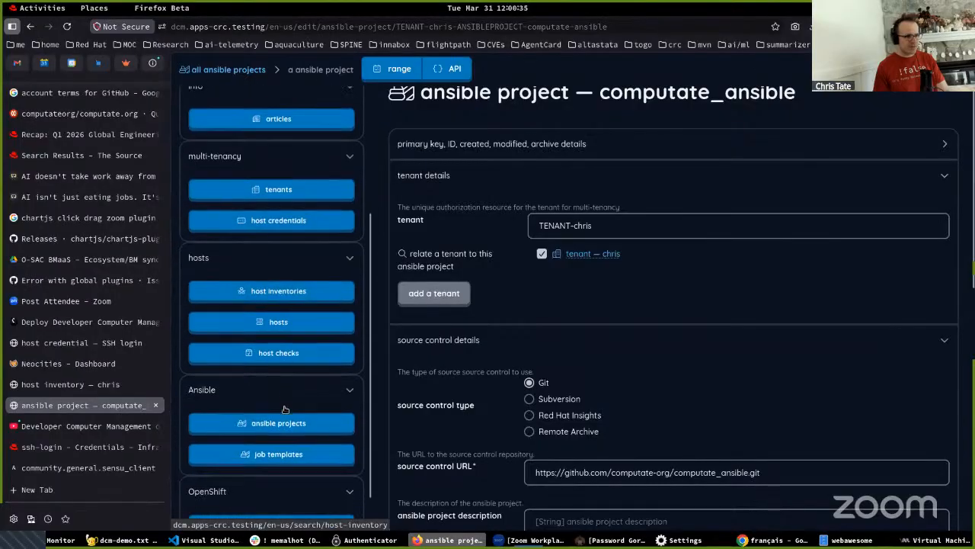
{"action": "left_click", "coordinate": [276, 325]}
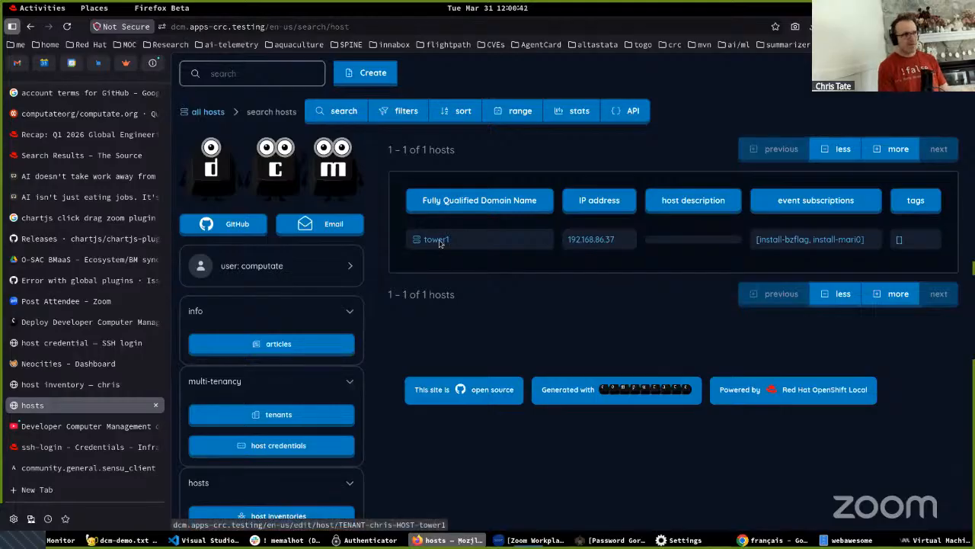
- Open sensu.apps-crc.testing in a new browser tab and sign in with the saved admin username and password
{"action": "key", "text": "ctrl+t"}
{"action": "type", "text": "sensu.apps-crc.testing/"}
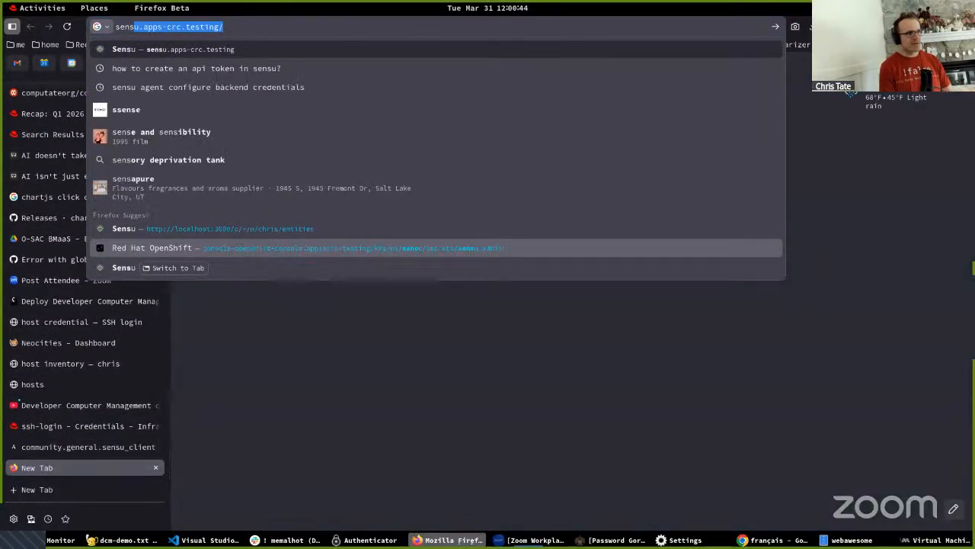
{"action": "key", "text": "Return"}
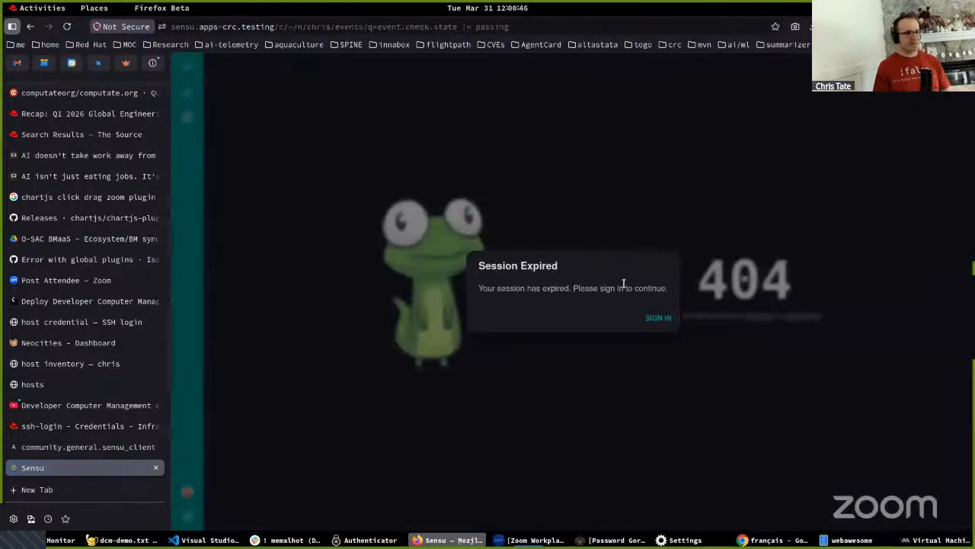
{"action": "left_click", "coordinate": [660, 318]}
{"action": "left_click", "coordinate": [568, 295]}
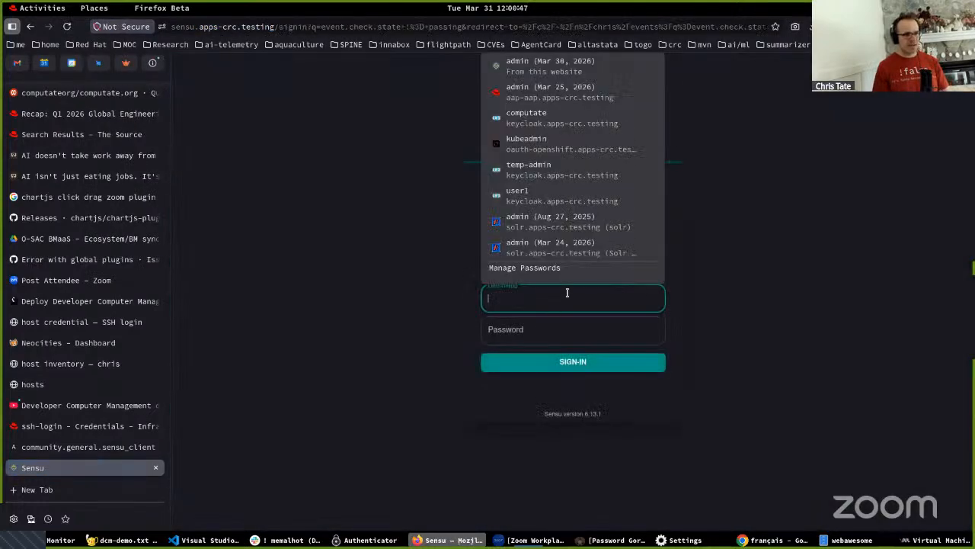
{"action": "left_click", "coordinate": [533, 65]}
{"action": "left_click", "coordinate": [557, 364]}
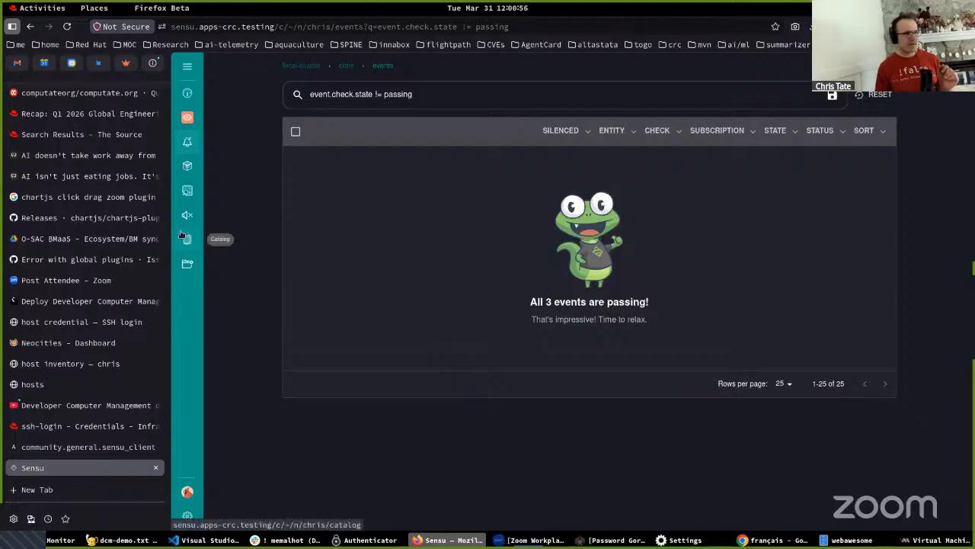
- Open the tower1 entity in Sensu and examine its subscriptions and check events
{"action": "left_click", "coordinate": [186, 166]}
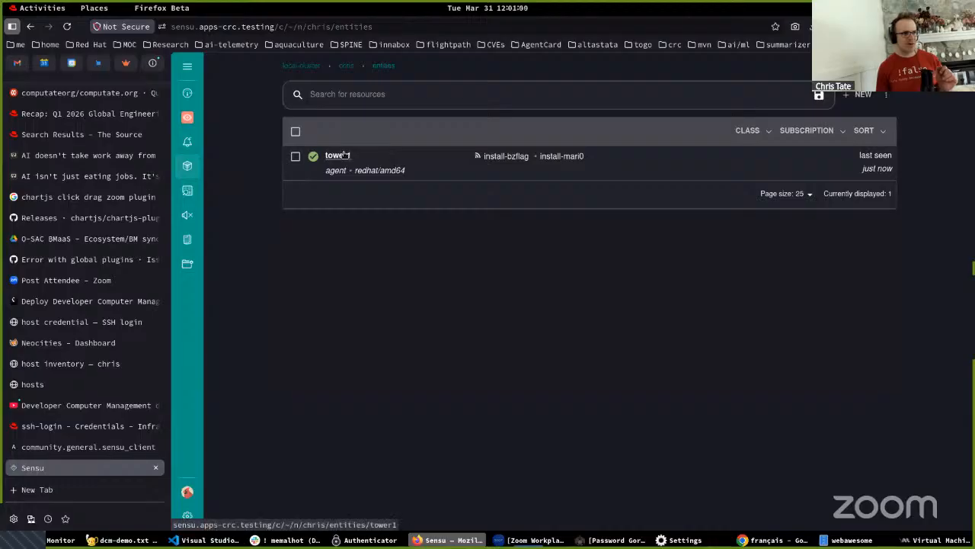
{"action": "left_click", "coordinate": [338, 155]}
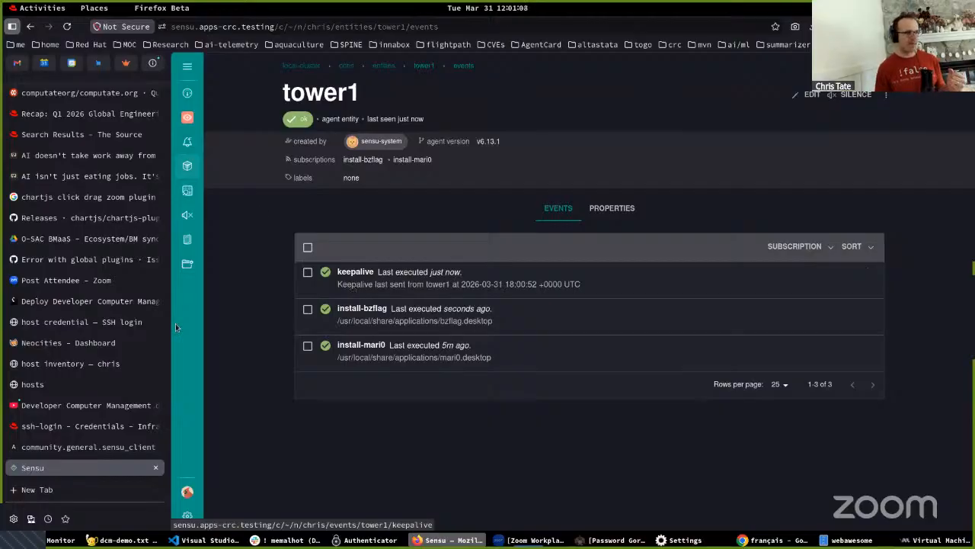
- Switch back to the Developer Computer Management site and open the list of job templates
{"action": "left_click", "coordinate": [53, 366]}
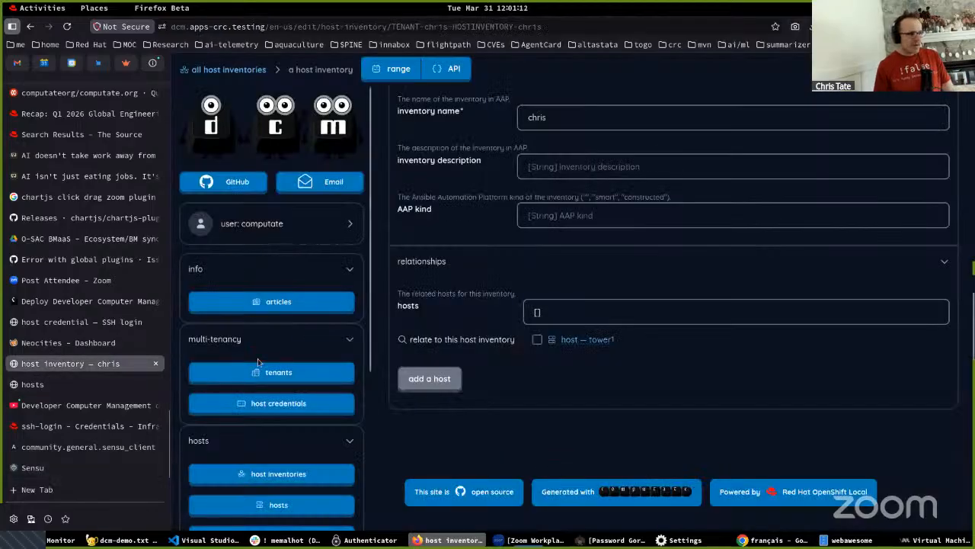
{"action": "scroll", "coordinate": [259, 366], "scroll_direction": "down", "scroll_amount": 5}
{"action": "left_click", "coordinate": [260, 411]}
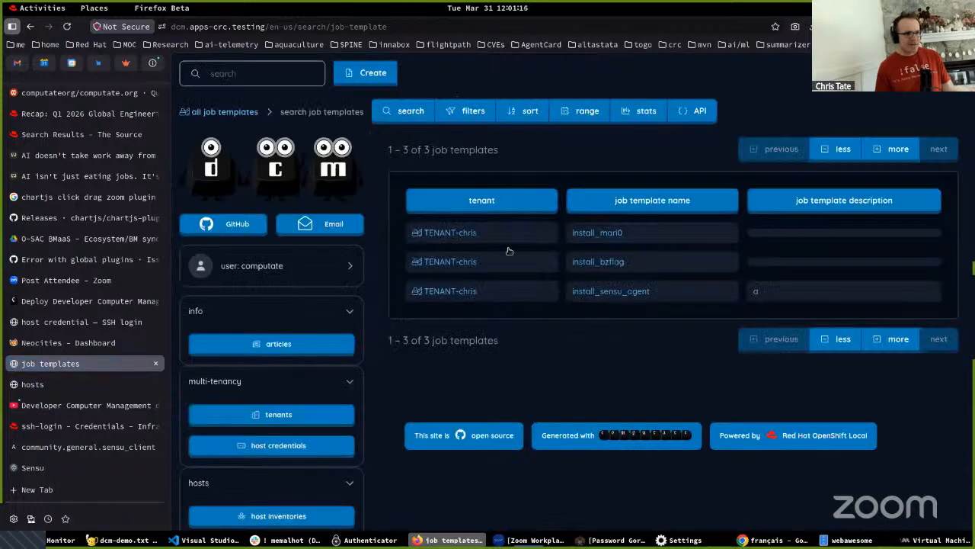
- Open the computate_ansible project from the Ansible projects list and load its source control URL in a new browser tab
{"action": "scroll", "coordinate": [263, 446], "scroll_direction": "down", "scroll_amount": 5}
{"action": "left_click", "coordinate": [261, 408]}
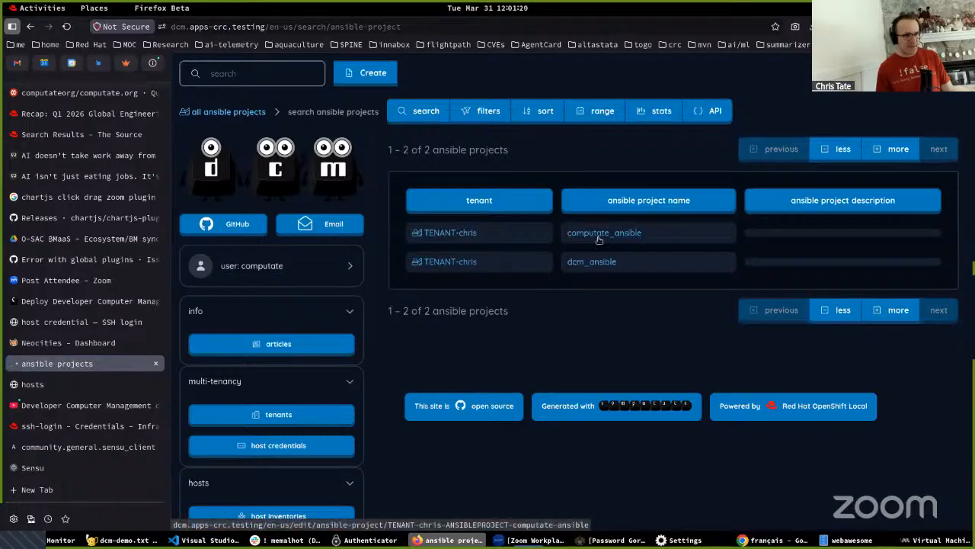
{"action": "left_click", "coordinate": [598, 234]}
{"action": "scroll", "coordinate": [585, 285], "scroll_direction": "down", "scroll_amount": 5}
{"action": "triple_click", "coordinate": [564, 299]}
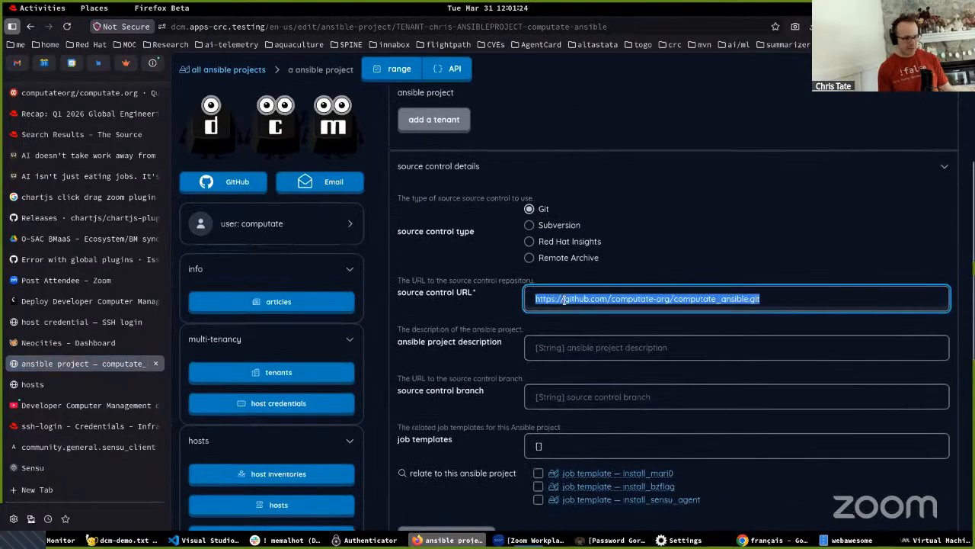
{"action": "key", "text": "ctrl+c"}
{"action": "key", "text": "ctrl+t"}
{"action": "key", "text": "ctrl+v"}
{"action": "key", "text": "Return"}
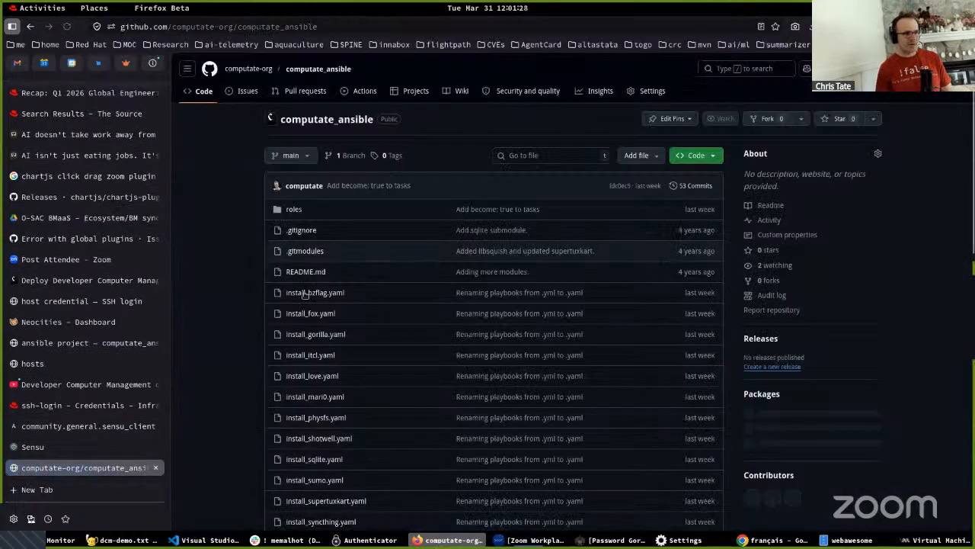
- Look through the install playbooks and README of the computate_ansible repository
{"action": "scroll", "coordinate": [359, 370], "scroll_direction": "down", "scroll_amount": 3}
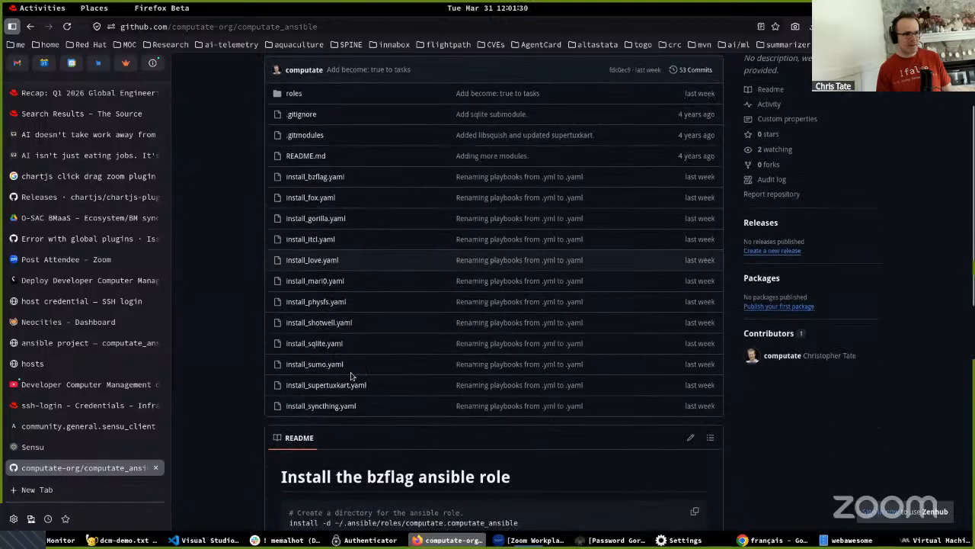
{"action": "scroll", "coordinate": [359, 225], "scroll_direction": "up", "scroll_amount": 2}
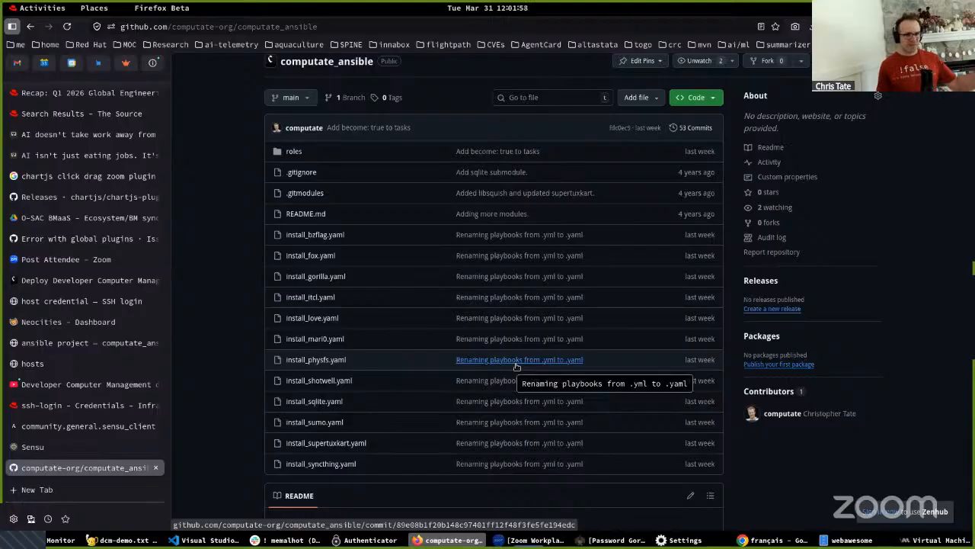
{"action": "scroll", "coordinate": [458, 366], "scroll_direction": "down", "scroll_amount": 5}
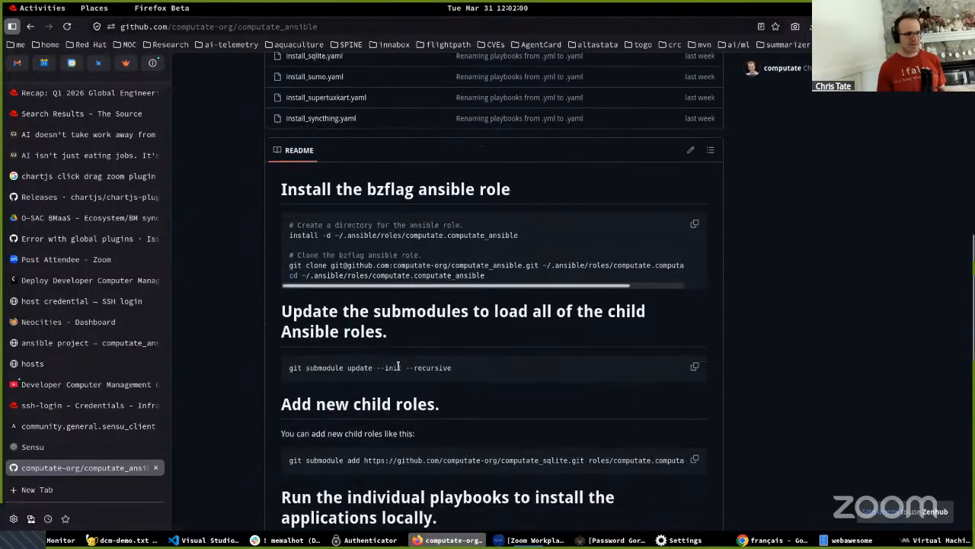
{"action": "mouse_move", "coordinate": [32, 449]}
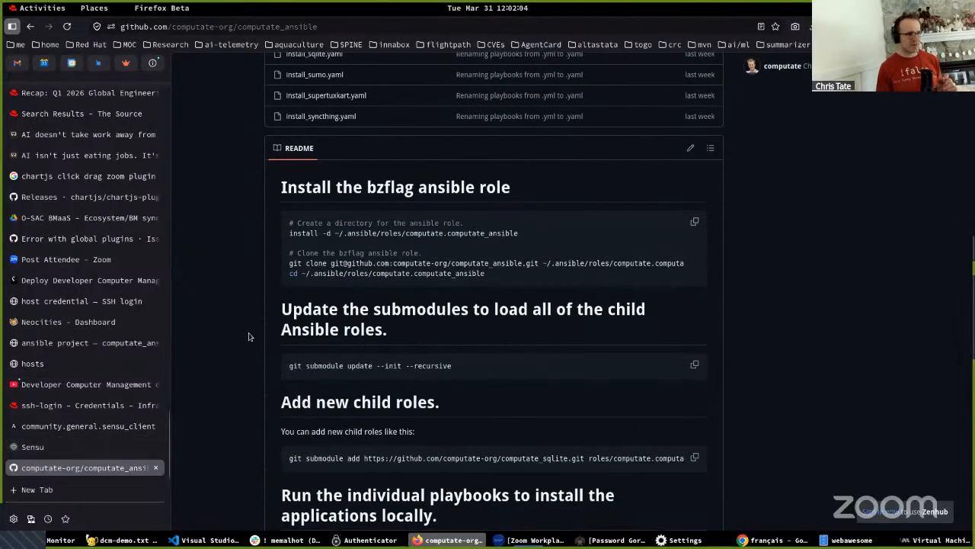
{"action": "scroll", "coordinate": [291, 316], "scroll_direction": "up", "scroll_amount": 2}
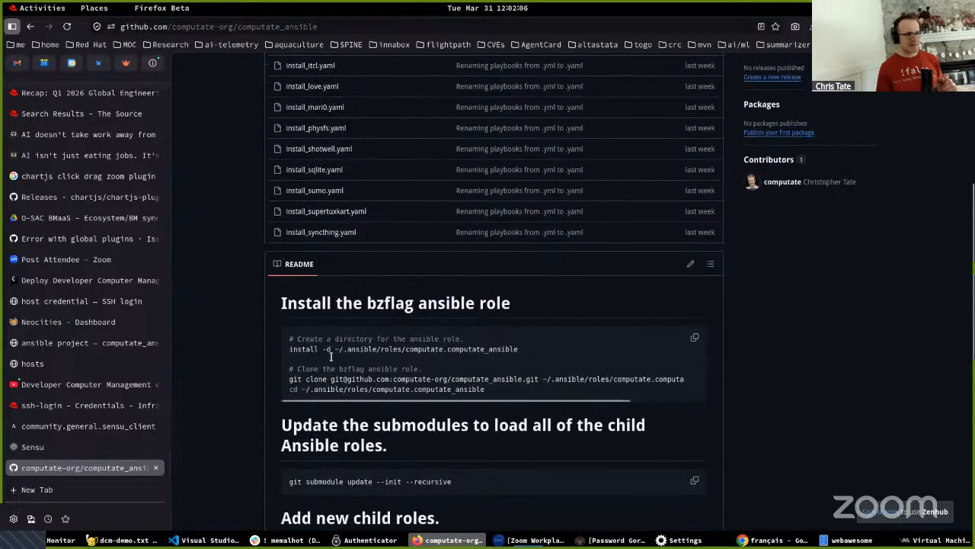
{"action": "scroll", "coordinate": [315, 183], "scroll_direction": "up", "scroll_amount": 3}
{"action": "scroll", "coordinate": [315, 183], "scroll_direction": "up", "scroll_amount": 2}
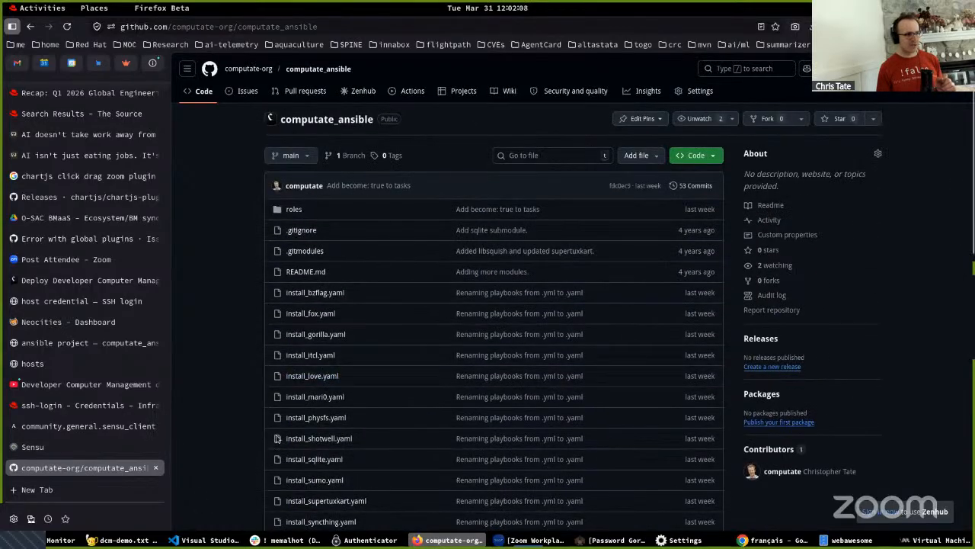
- Return to the computate_ansible project page and examine its related job templates and playbooks fields
{"action": "mouse_move", "coordinate": [55, 398]}
{"action": "left_click", "coordinate": [55, 343]}
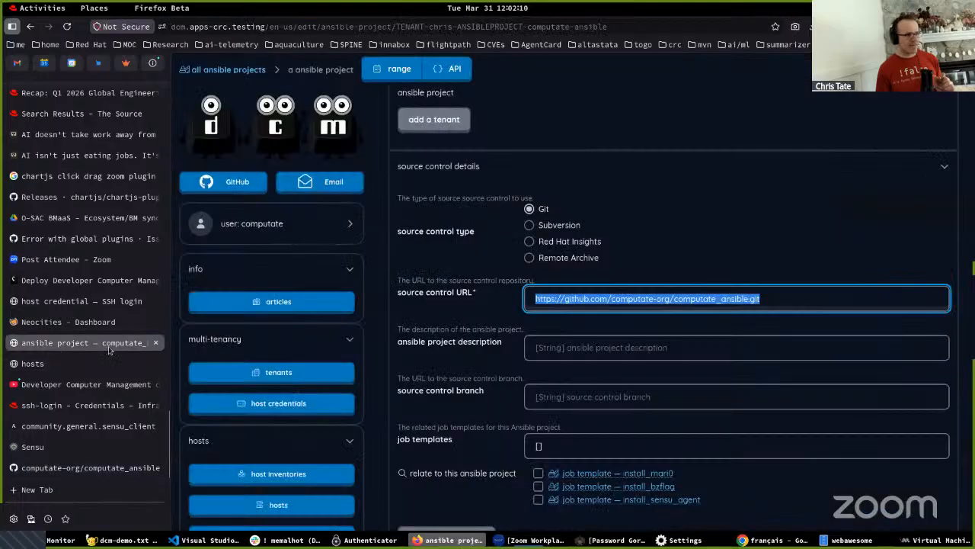
{"action": "scroll", "coordinate": [472, 345], "scroll_direction": "down", "scroll_amount": 3}
{"action": "scroll", "coordinate": [472, 345], "scroll_direction": "down", "scroll_amount": 2}
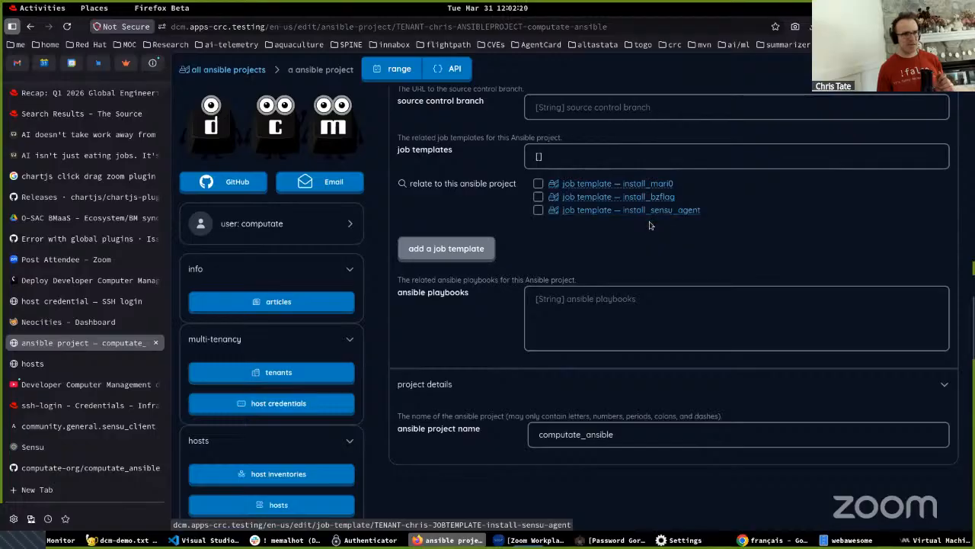
- Switch to the terminal and stop the running computateorg pod watch, leaving a few blank prompt lines
{"action": "key", "text": "alt+Tab"}
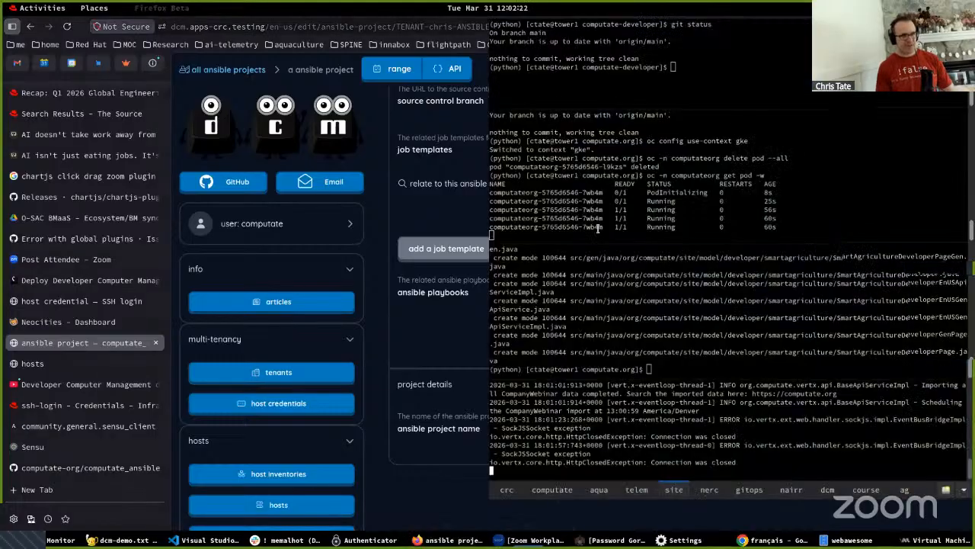
{"action": "left_click", "coordinate": [602, 169]}
{"action": "key", "text": "ctrl+c"}
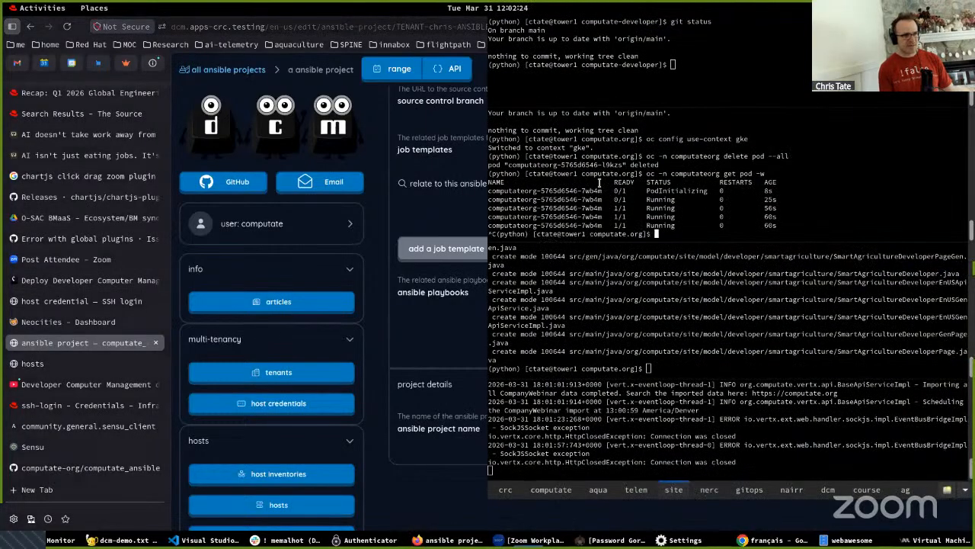
{"action": "key", "text": "Return"}
{"action": "key", "text": "Return"}
{"action": "key", "text": "Return"}
{"action": "key", "text": "Return"}
{"action": "key", "text": "Return"}
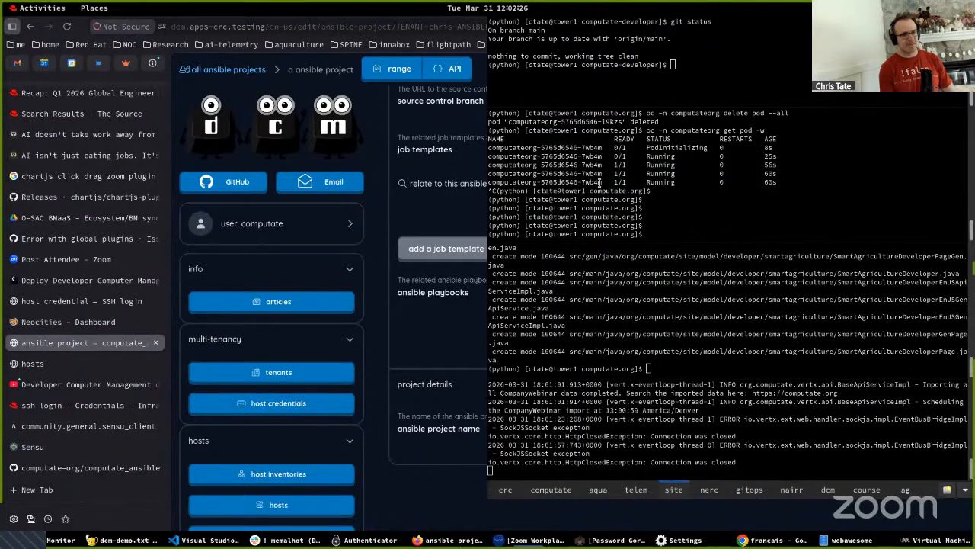
- Check the Sensu agent service with "systemctl status sensu-agent", then close the output and hide the terminal
{"action": "type", "text": "journa"}
{"action": "key", "text": "BackSpace"}
{"action": "key", "text": "BackSpace"}
{"action": "key", "text": "BackSpace"}
{"action": "key", "text": "BackSpace"}
{"action": "key", "text": "BackSpace"}
{"action": "key", "text": "BackSpace"}
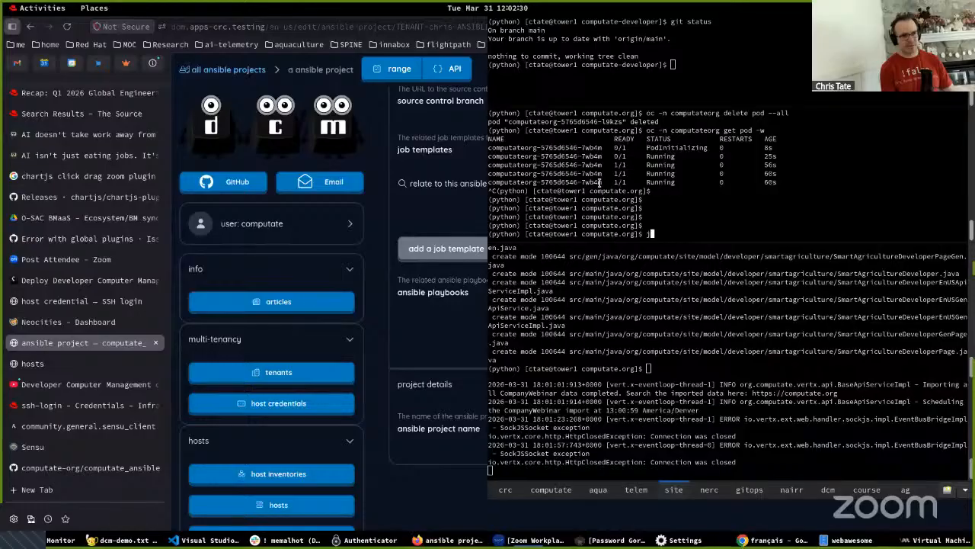
{"action": "type", "text": "ystemctl "}
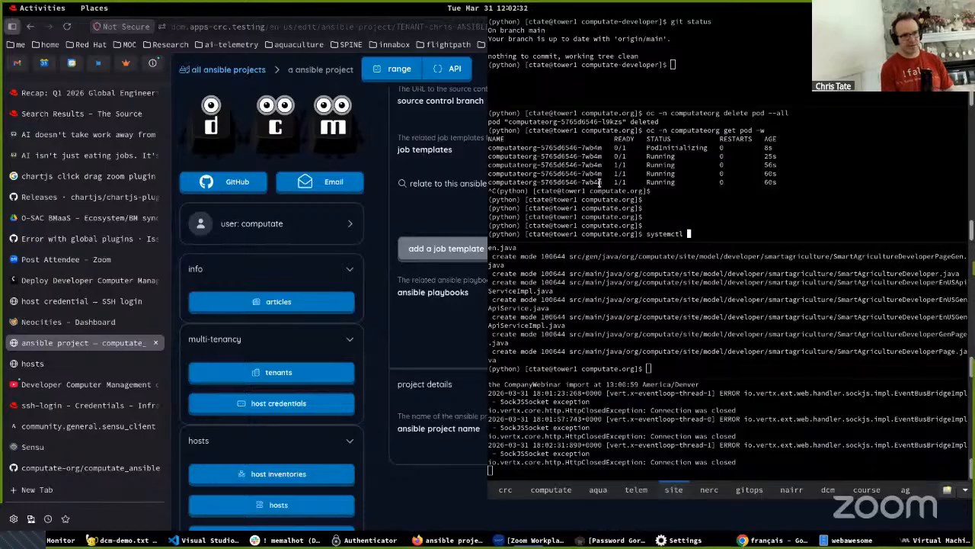
{"action": "type", "text": "status sensu-agent"}
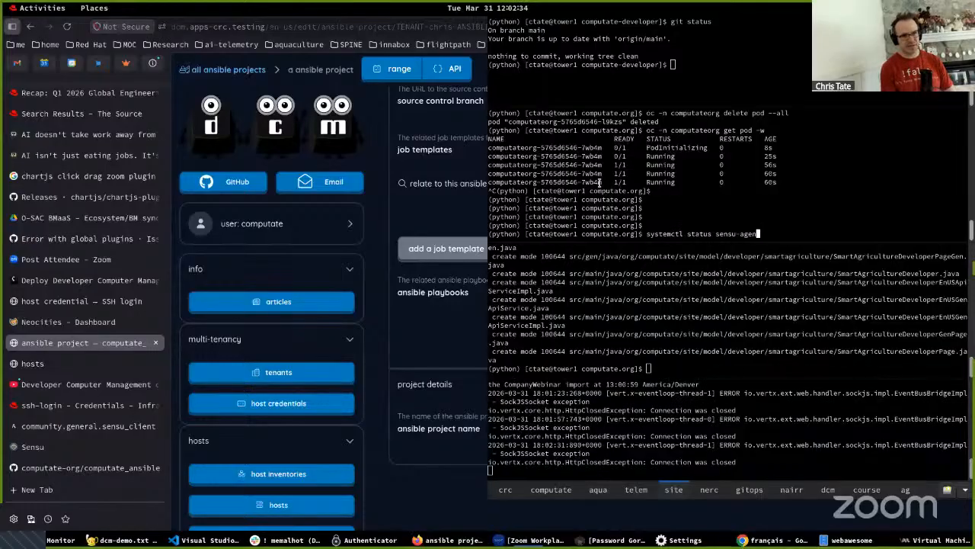
{"action": "key", "text": "Return"}
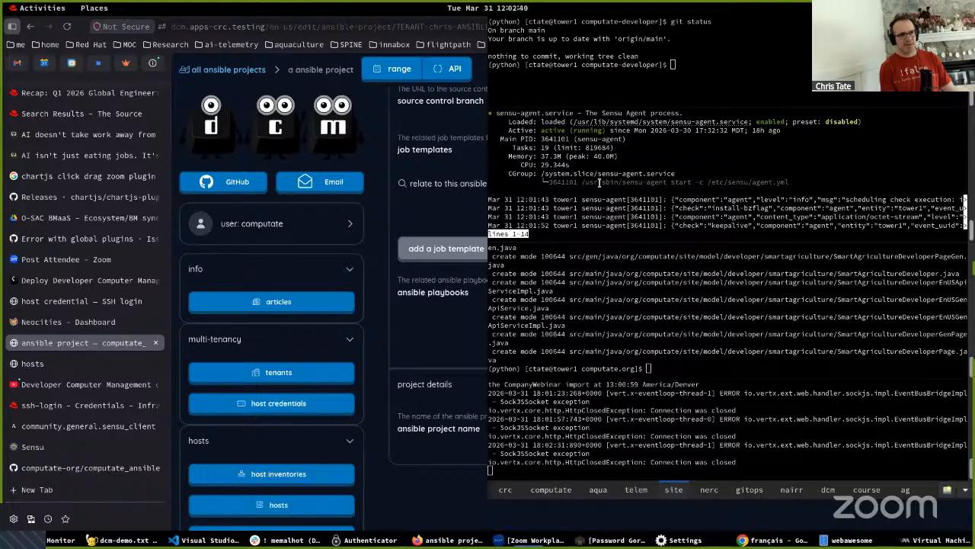
{"action": "key", "text": "q"}
{"action": "key", "text": "F12"}
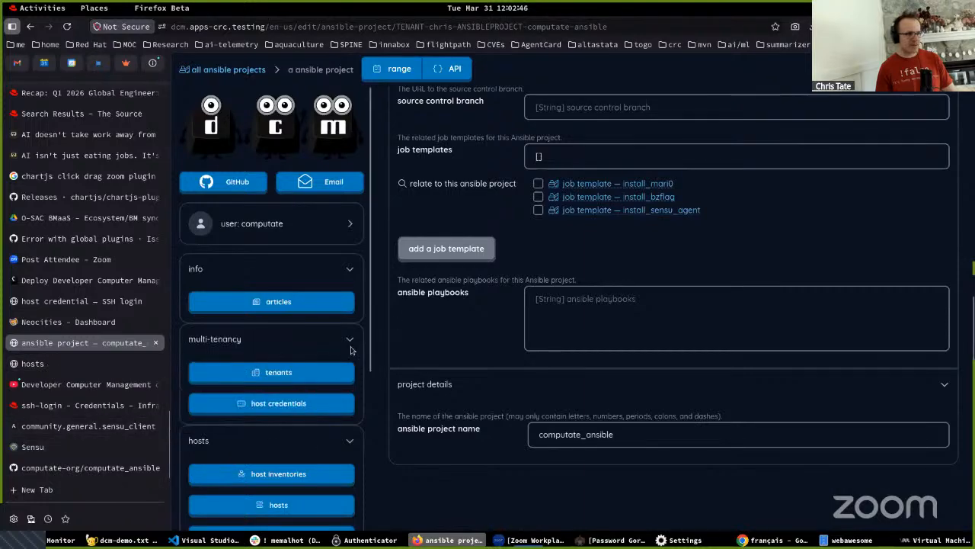
- Open the install_mari0 job template from the project page and review its inventory, host credential and Ansible project details
{"action": "scroll", "coordinate": [320, 398], "scroll_direction": "down", "scroll_amount": 3}
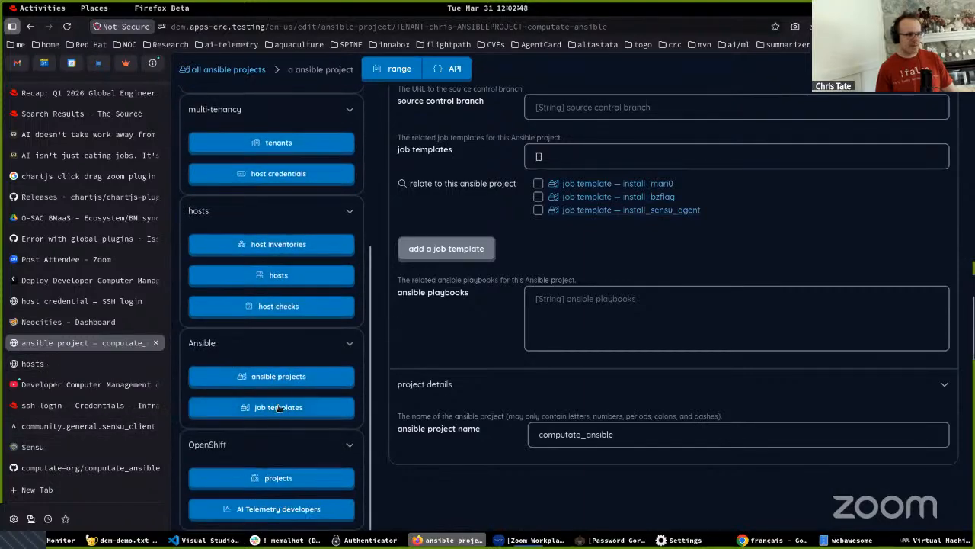
{"action": "scroll", "coordinate": [592, 290], "scroll_direction": "up", "scroll_amount": 3}
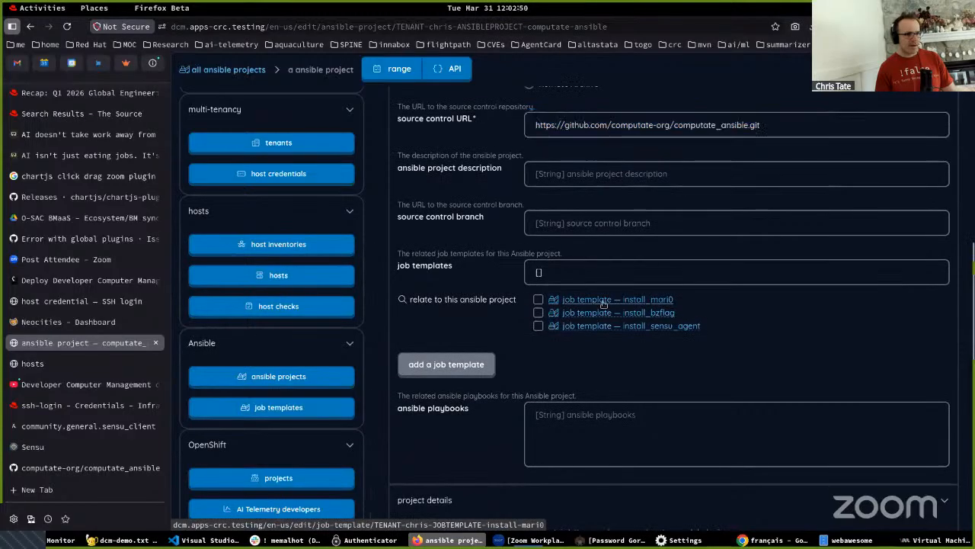
{"action": "left_click", "coordinate": [603, 301]}
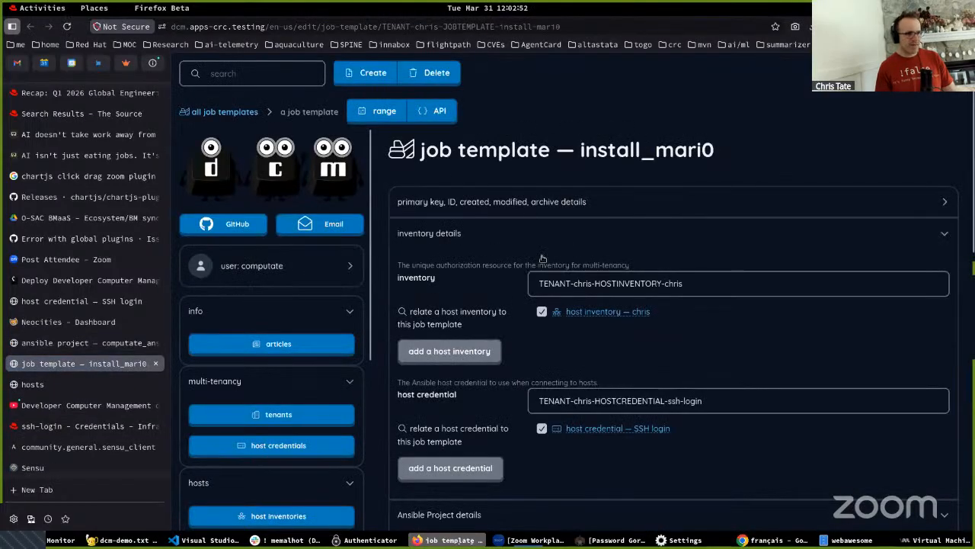
{"action": "scroll", "coordinate": [547, 213], "scroll_direction": "down", "scroll_amount": 2}
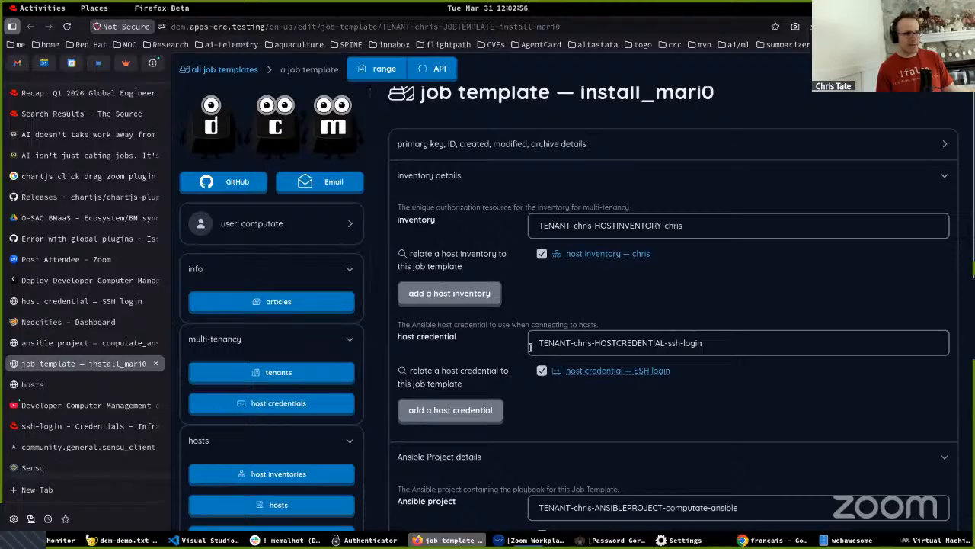
{"action": "scroll", "coordinate": [538, 341], "scroll_direction": "down", "scroll_amount": 5}
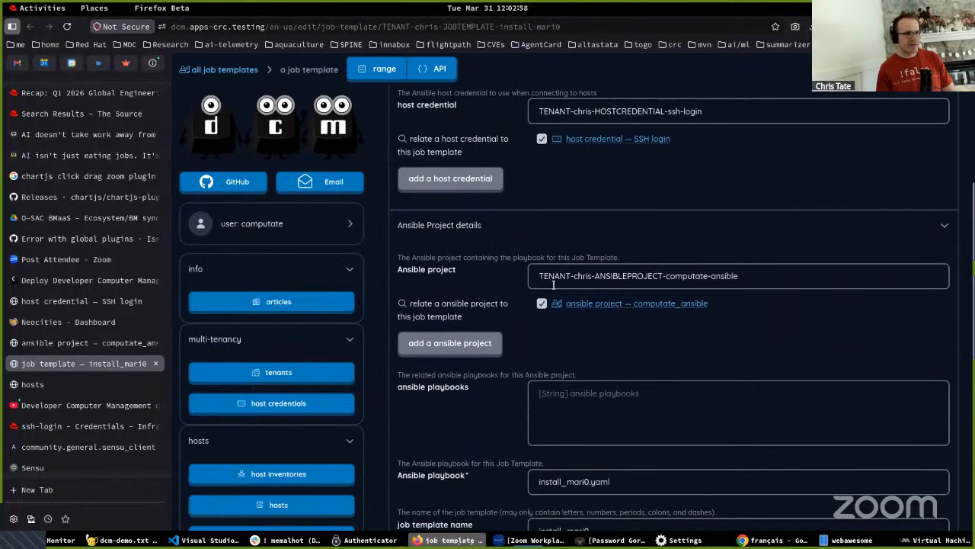
- Review the install_mari0 job template's Ansible playbook, name, job type and extra vars fields
{"action": "scroll", "coordinate": [552, 279], "scroll_direction": "down", "scroll_amount": 5}
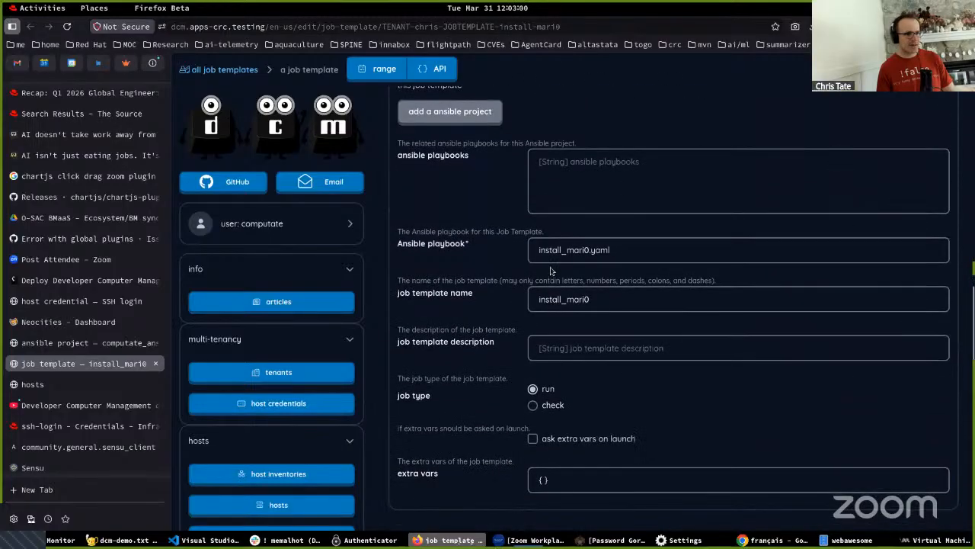
{"action": "double_click", "coordinate": [551, 254]}
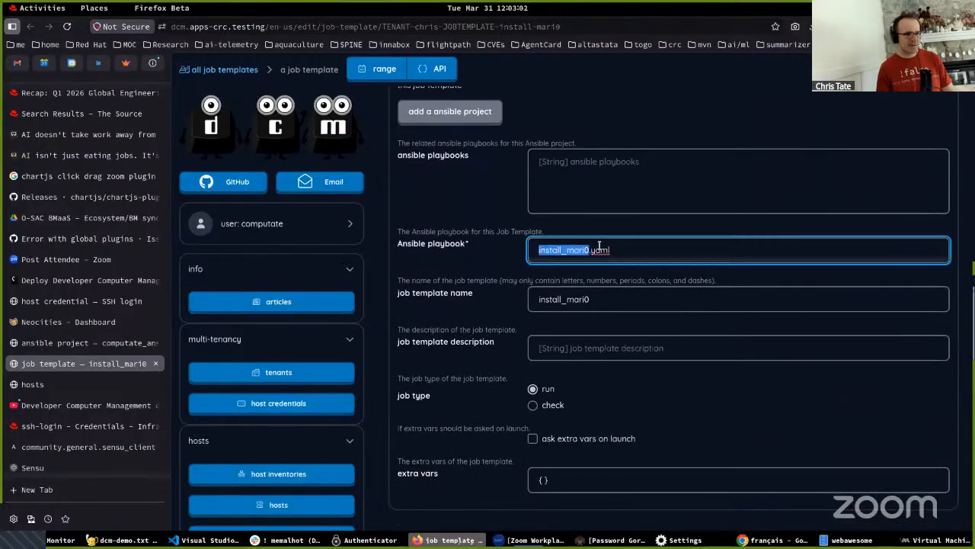
{"action": "left_click_drag", "start_coordinate": [623, 248], "coordinate": [506, 241]}
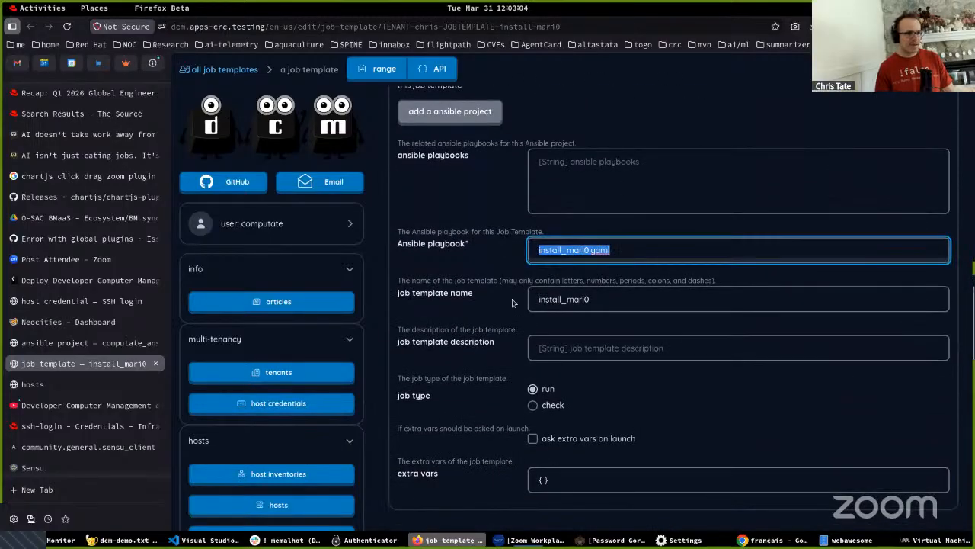
{"action": "scroll", "coordinate": [547, 323], "scroll_direction": "down", "scroll_amount": 3}
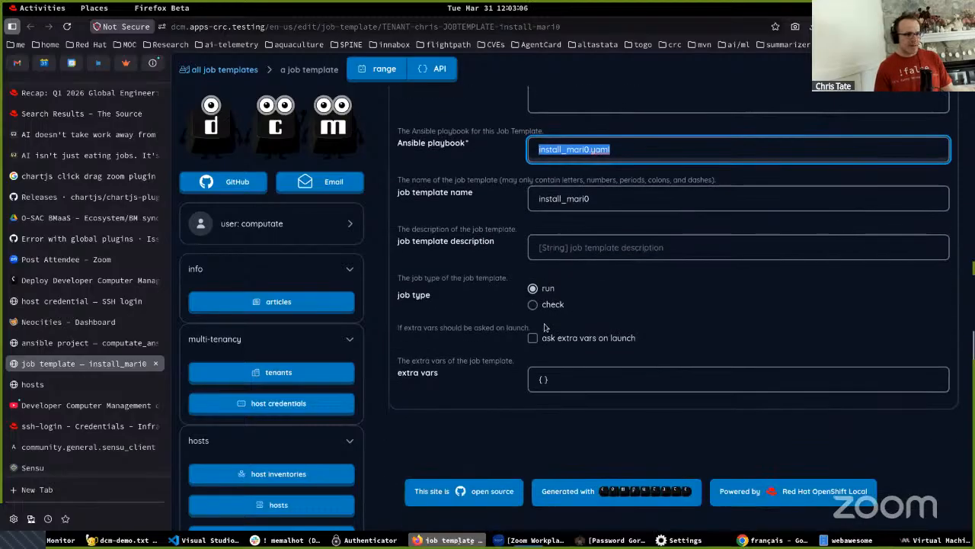
{"action": "scroll", "coordinate": [547, 324], "scroll_direction": "up", "scroll_amount": 6}
{"action": "scroll", "coordinate": [235, 407], "scroll_direction": "down", "scroll_amount": 4}
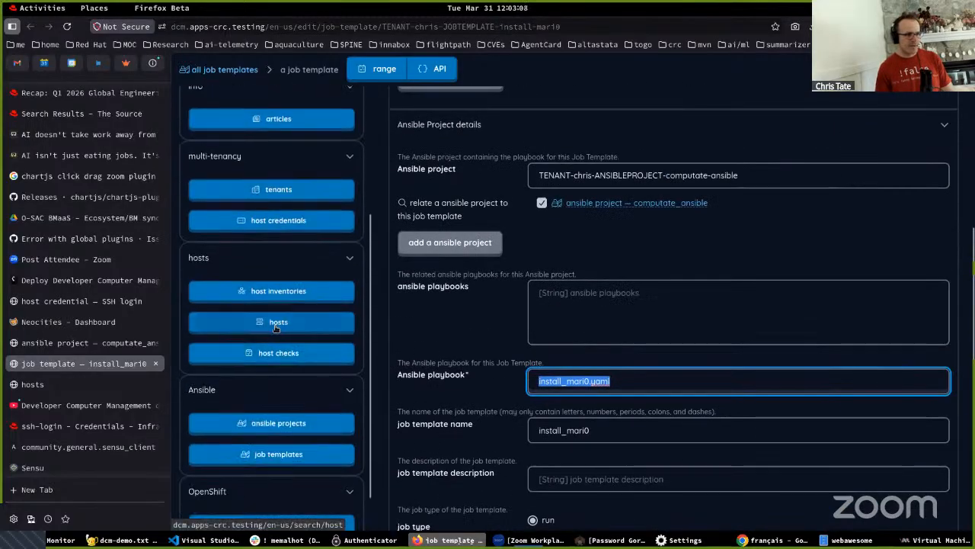
- Open the install-mari0 host check from the host checks list and review its tenant, job template and check details
{"action": "left_click", "coordinate": [272, 347]}
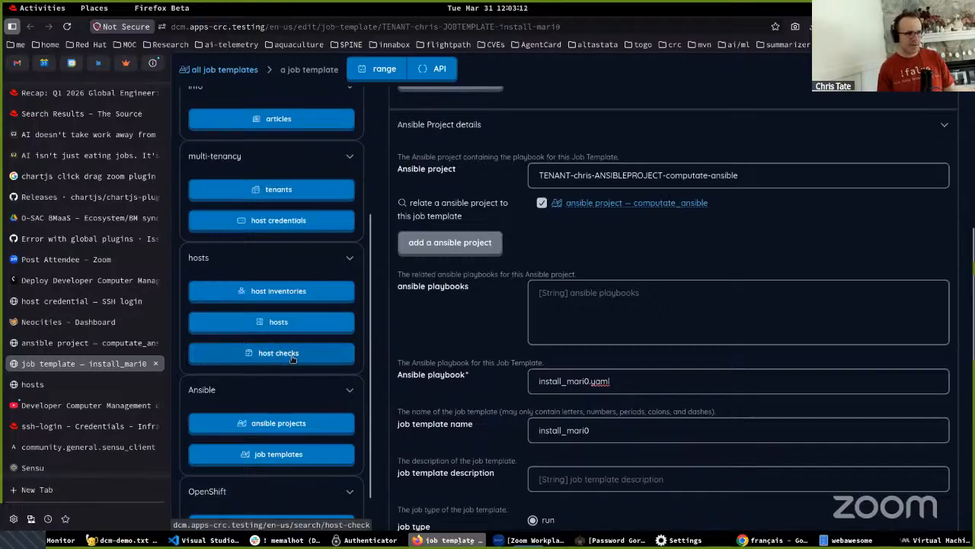
{"action": "left_click", "coordinate": [293, 359]}
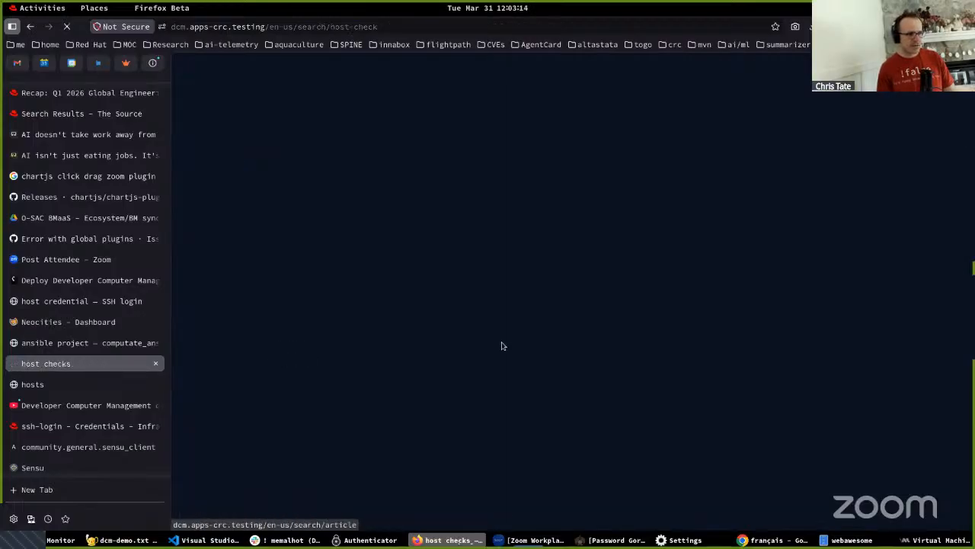
{"action": "left_click", "coordinate": [442, 248]}
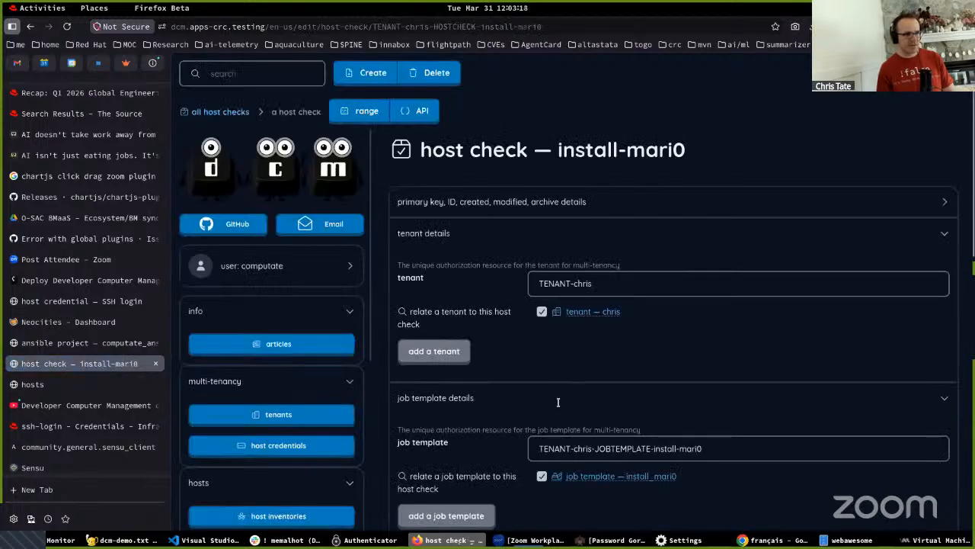
{"action": "scroll", "coordinate": [558, 400], "scroll_direction": "down", "scroll_amount": 3}
{"action": "scroll", "coordinate": [556, 404], "scroll_direction": "up", "scroll_amount": 2}
{"action": "scroll", "coordinate": [556, 404], "scroll_direction": "up", "scroll_amount": 2}
{"action": "left_click", "coordinate": [560, 283]}
{"action": "scroll", "coordinate": [581, 342], "scroll_direction": "down", "scroll_amount": 3}
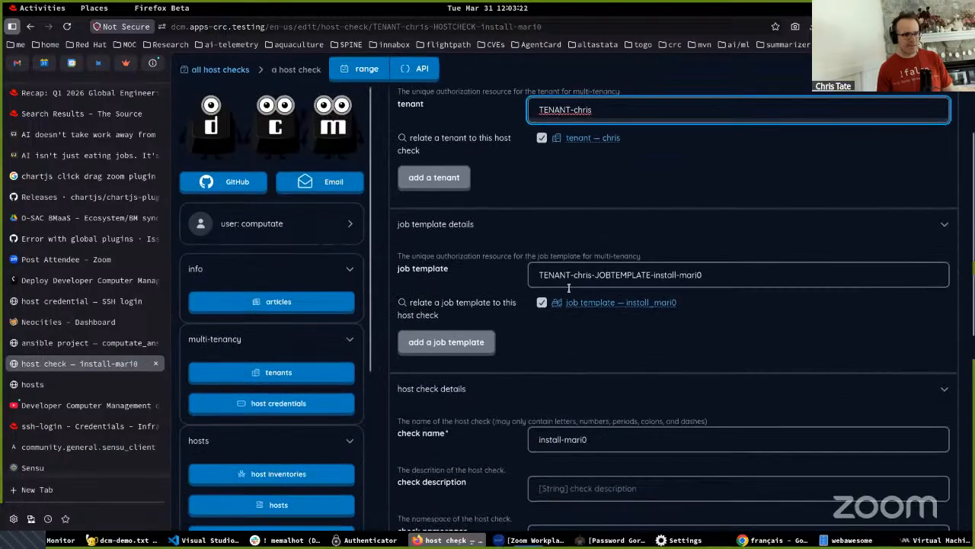
{"action": "left_click", "coordinate": [578, 279]}
{"action": "scroll", "coordinate": [563, 320], "scroll_direction": "down", "scroll_amount": 5}
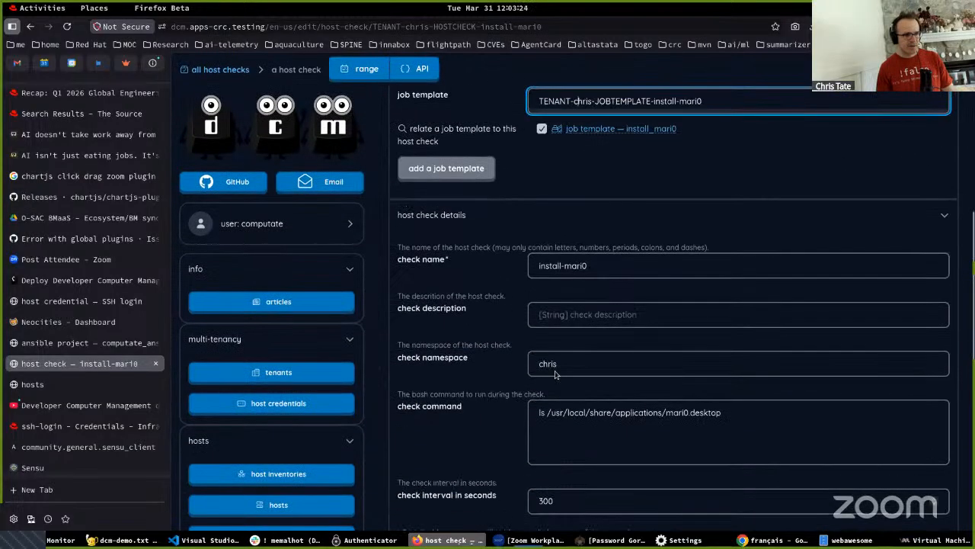
- Copy the host check's command and run "ls /usr/local/share/applications/mari0.desktop" in the terminal
{"action": "left_click_drag", "start_coordinate": [536, 298], "coordinate": [741, 297]}
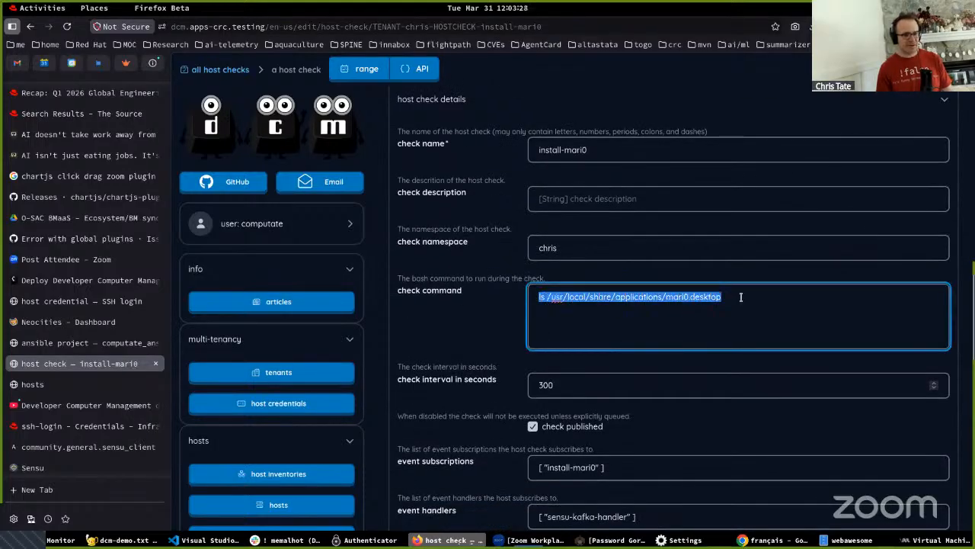
{"action": "key", "text": "F12"}
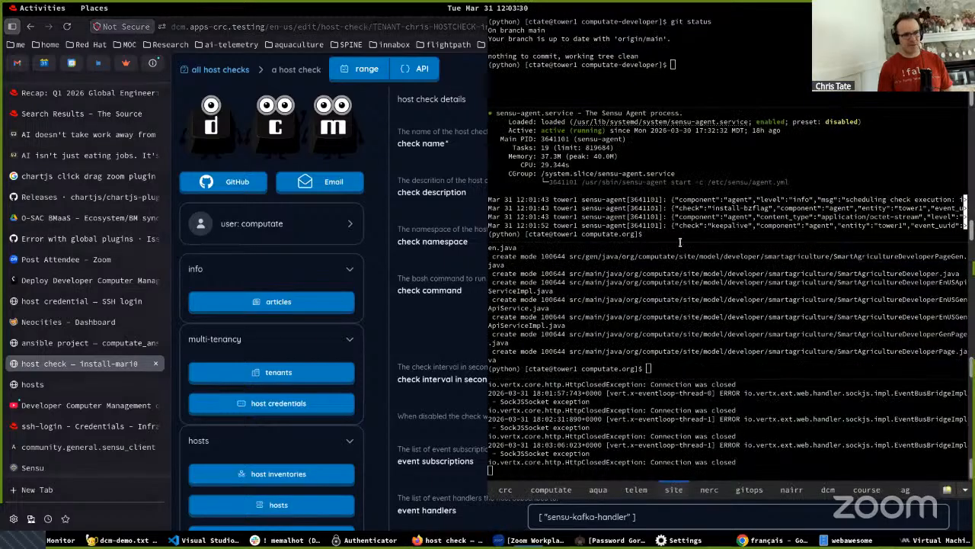
{"action": "key", "text": "Return"}
{"action": "key", "text": "Return"}
{"action": "middle_click", "coordinate": [655, 207]}
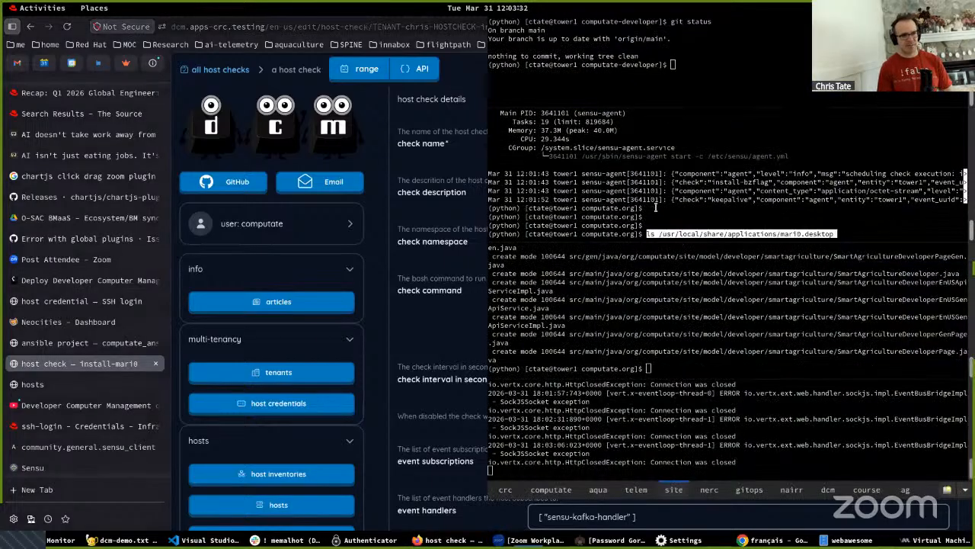
{"action": "key", "text": "Return"}
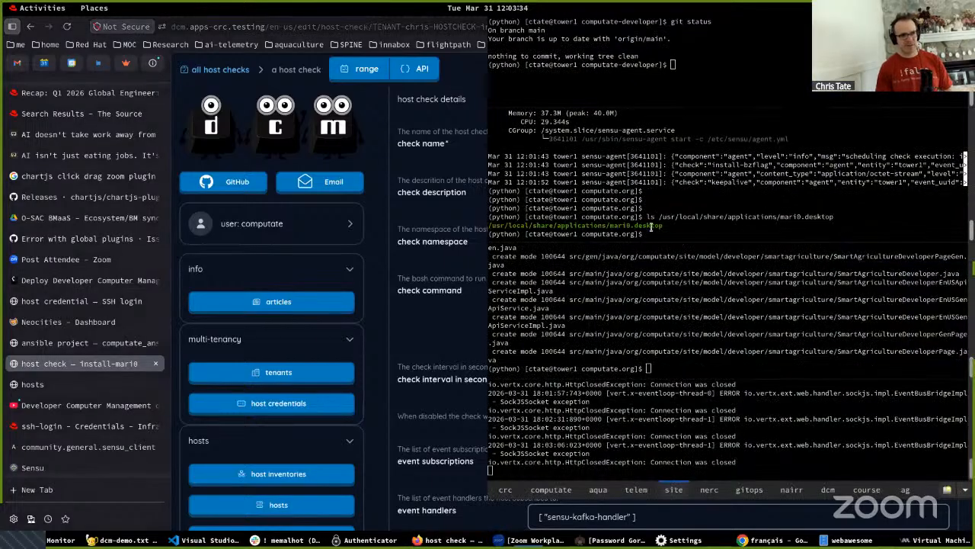
- Print the shortcut file with "cat /usr/local/share/applications/mari0.desktop" and return to the host check page
{"action": "key", "text": "Up"}
{"action": "key", "text": "Home"}
{"action": "key", "text": "Delete"}
{"action": "key", "text": "Delete"}
{"action": "type", "text": "cat"}
{"action": "key", "text": "Return"}
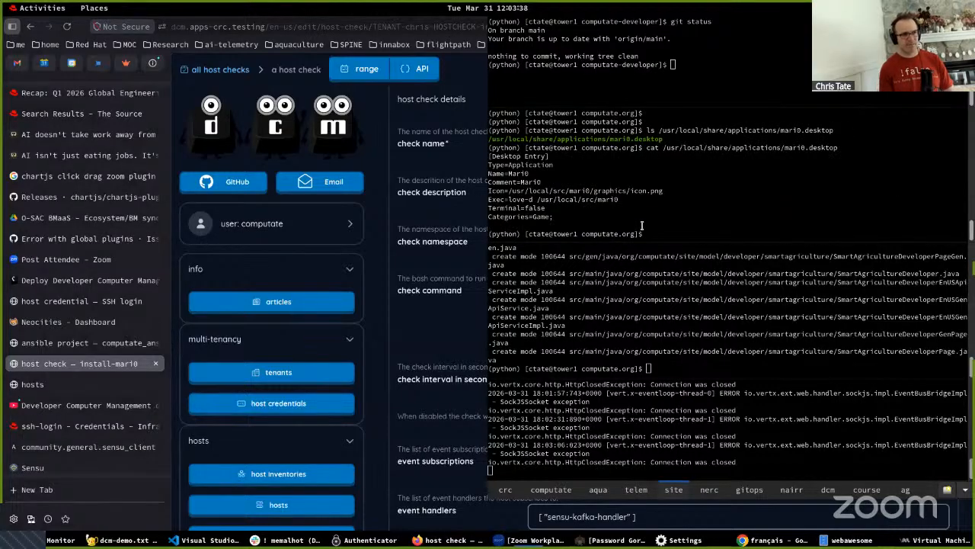
{"action": "key", "text": "alt+Tab"}
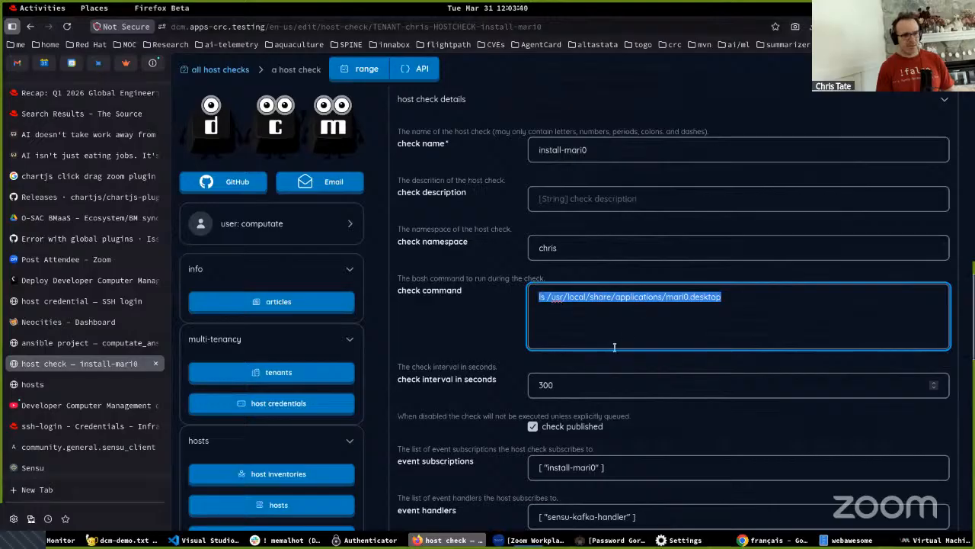
- Set the install-mari0 host check's interval to 15 seconds
{"action": "left_click", "coordinate": [553, 386]}
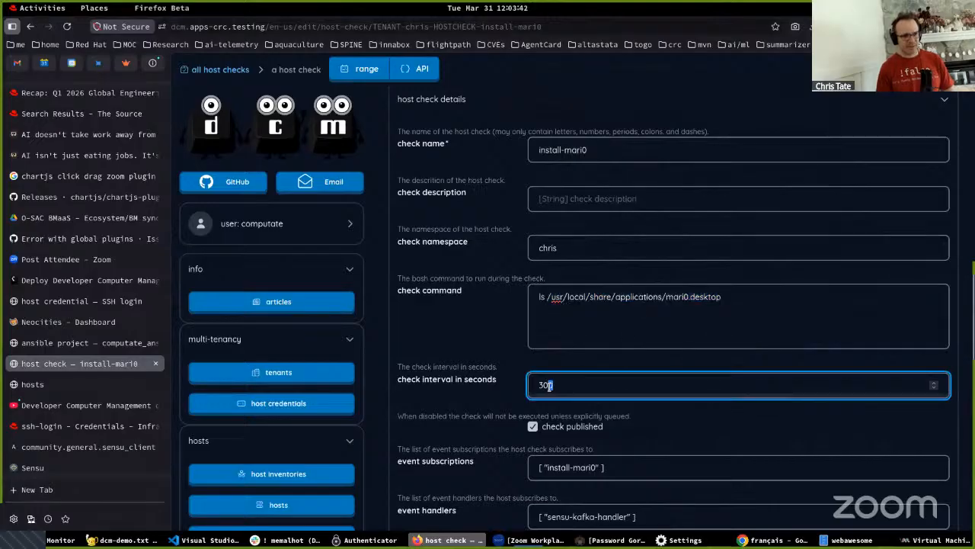
{"action": "left_click_drag", "start_coordinate": [722, 299], "coordinate": [539, 298]}
{"action": "left_click_drag", "start_coordinate": [564, 386], "coordinate": [489, 381]}
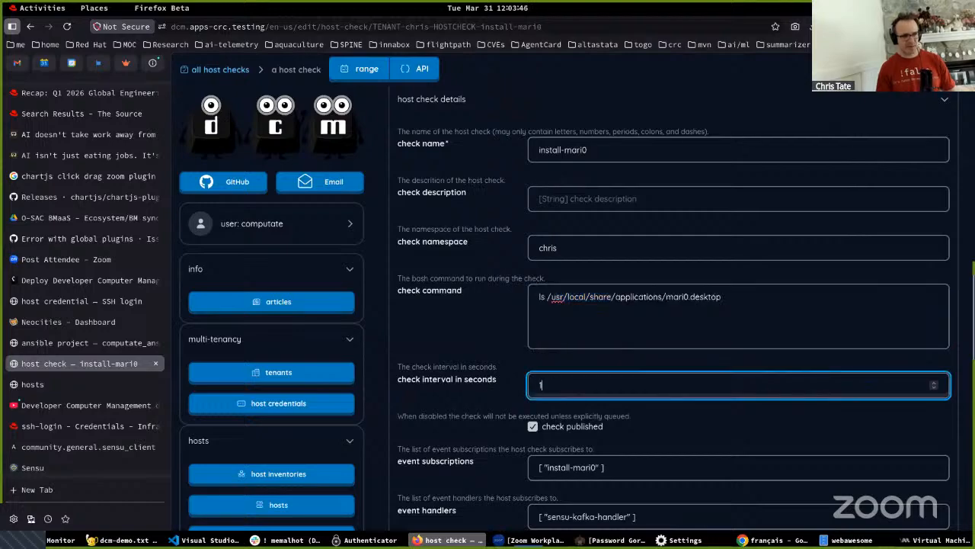
{"action": "key", "text": "Tab"}
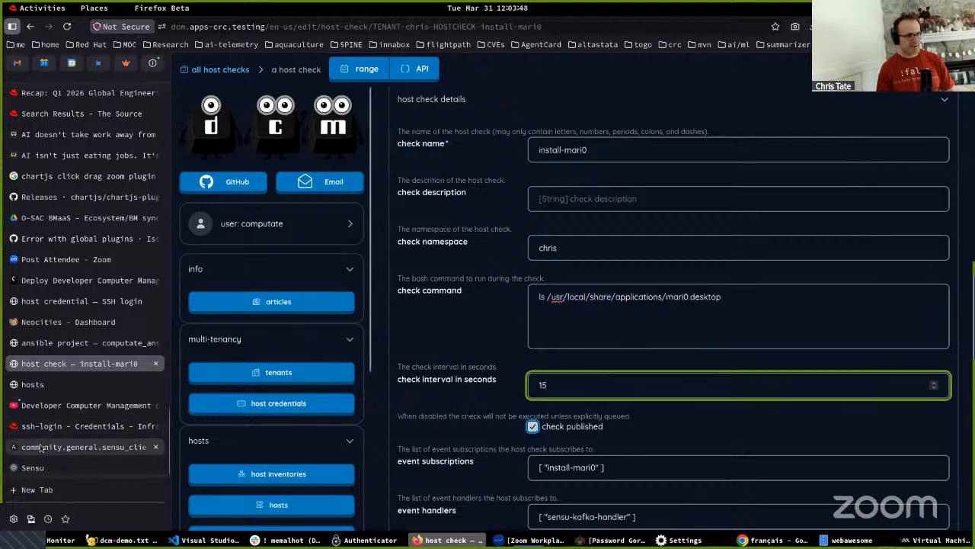
- Switch to Sensu, examine the install-mari0 schedule in the checks list, and open the entities list
{"action": "left_click", "coordinate": [47, 467]}
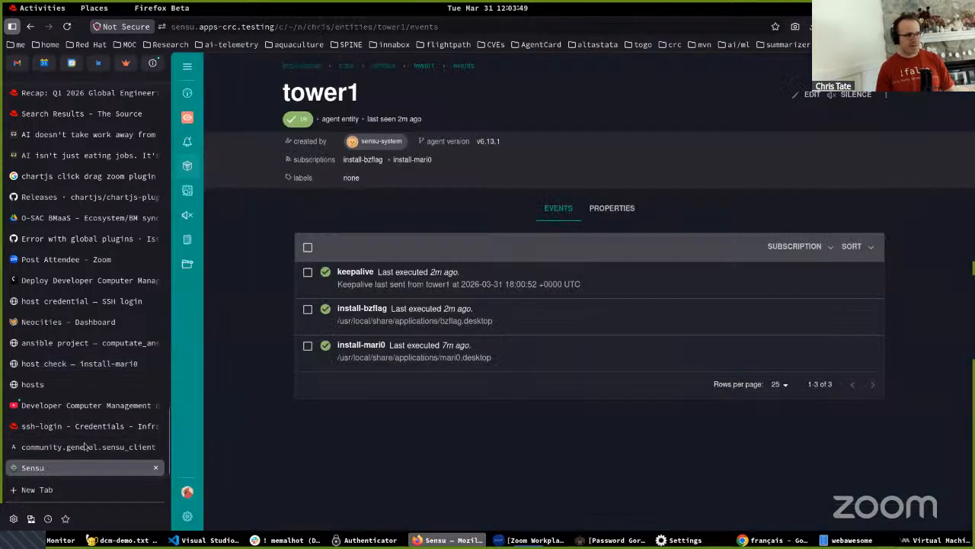
{"action": "left_click", "coordinate": [187, 265]}
{"action": "left_click", "coordinate": [219, 312]}
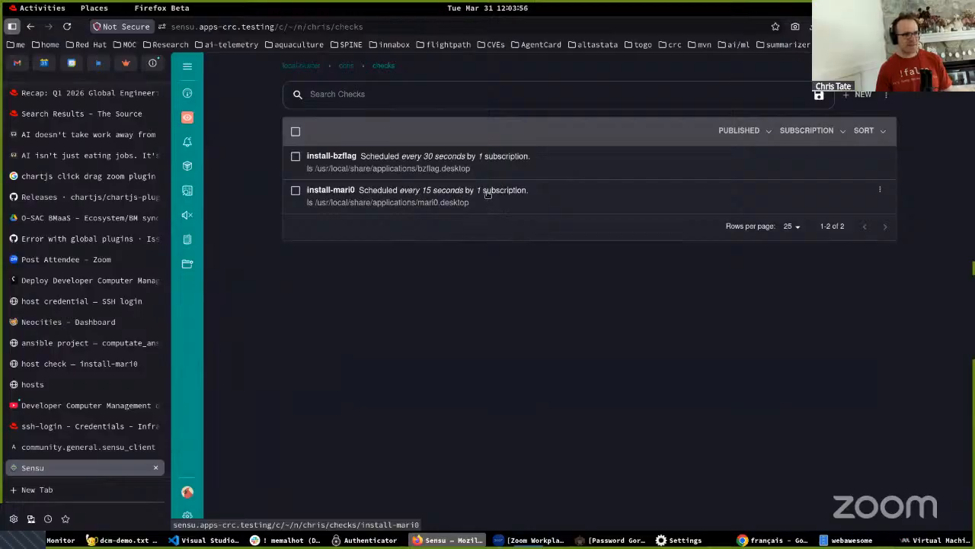
{"action": "mouse_move", "coordinate": [29, 442]}
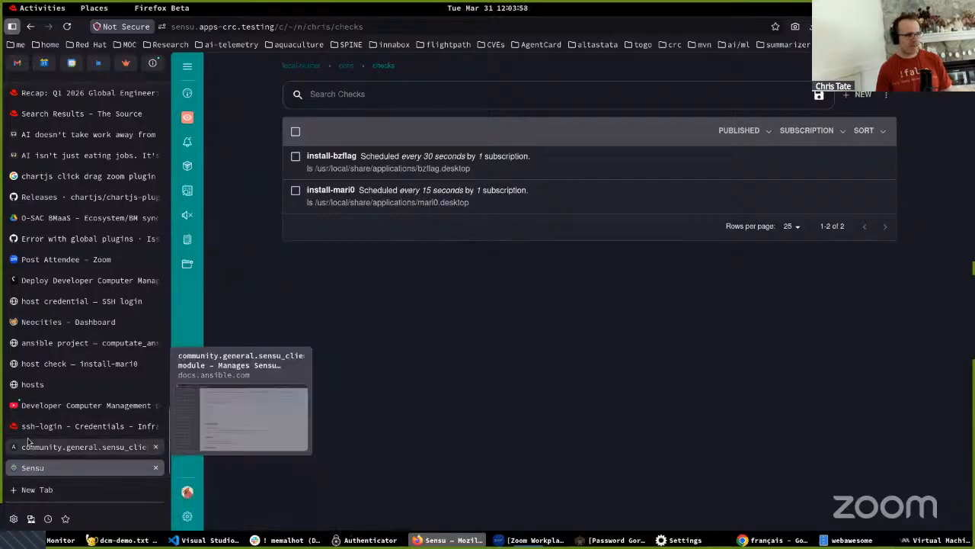
{"action": "left_click", "coordinate": [187, 165]}
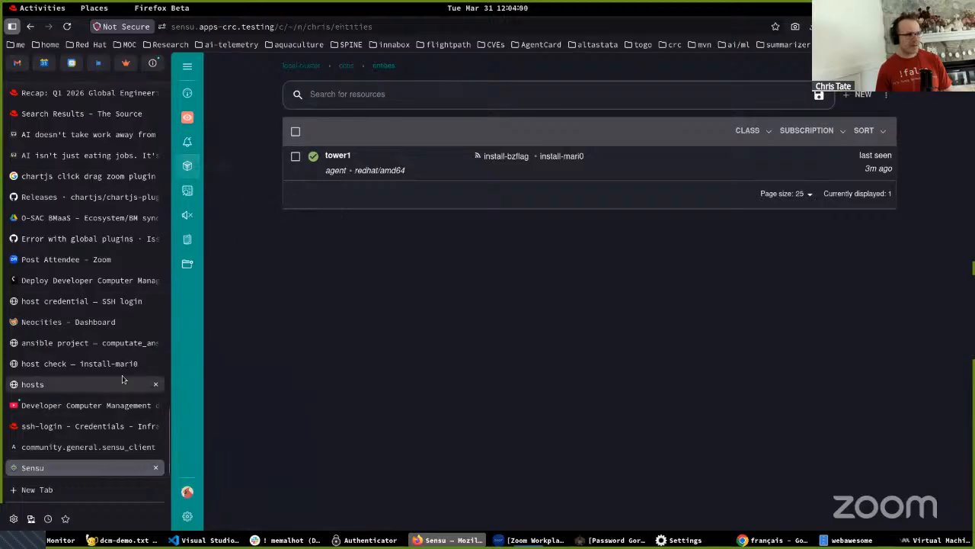
{"action": "mouse_move", "coordinate": [80, 431]}
{"action": "mouse_move", "coordinate": [50, 451]}
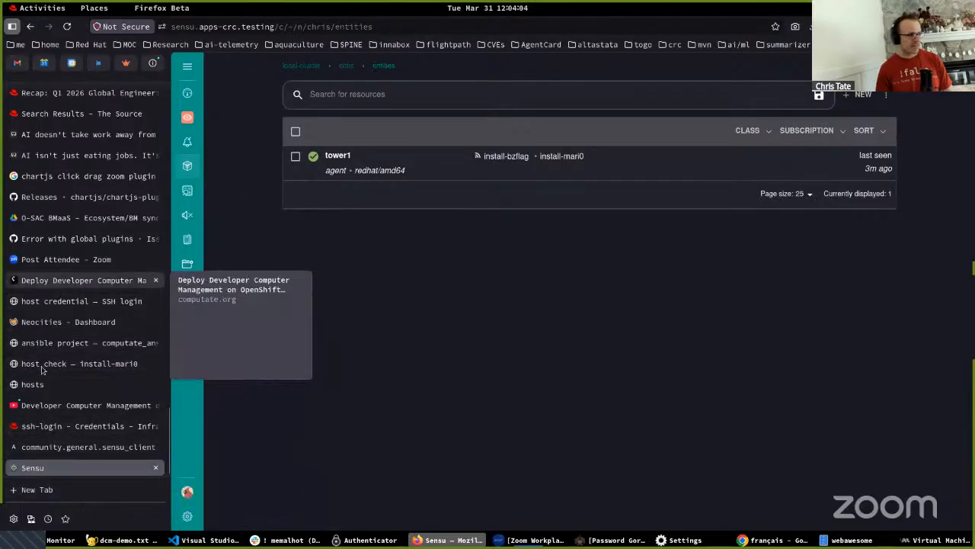
{"action": "mouse_move", "coordinate": [51, 433]}
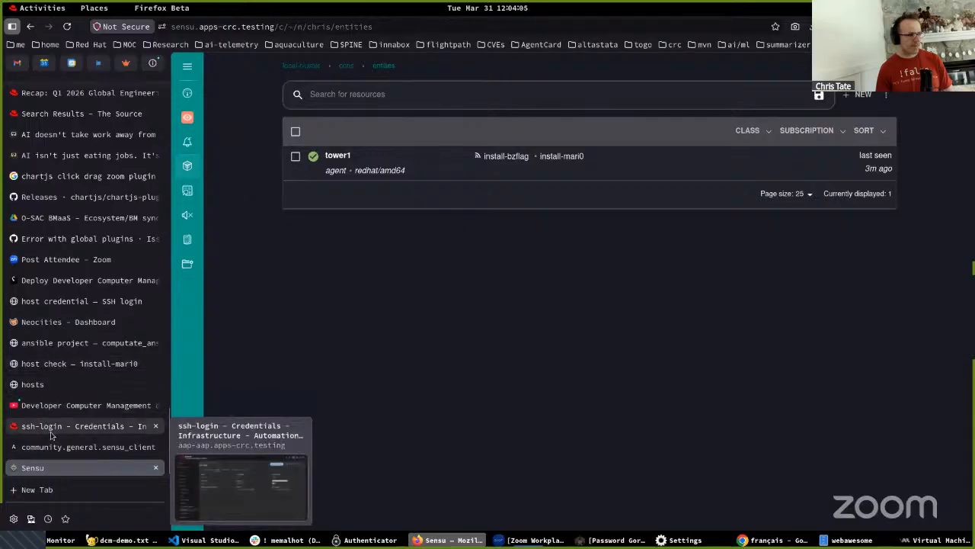
- Return to the computate_ansible project page and open the OpenShift Local console in a new browser tab
{"action": "left_click", "coordinate": [63, 344]}
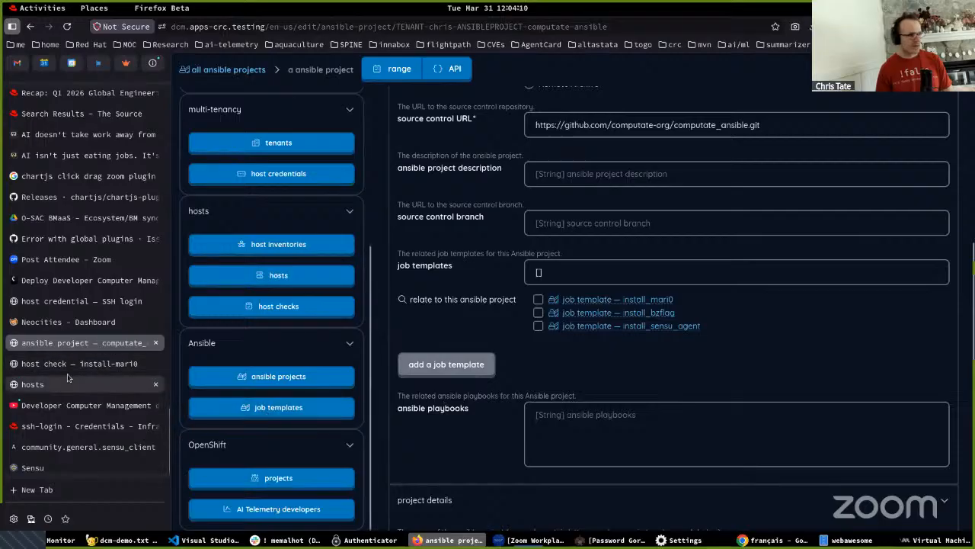
{"action": "mouse_move", "coordinate": [60, 388]}
{"action": "key", "text": "ctrl+t"}
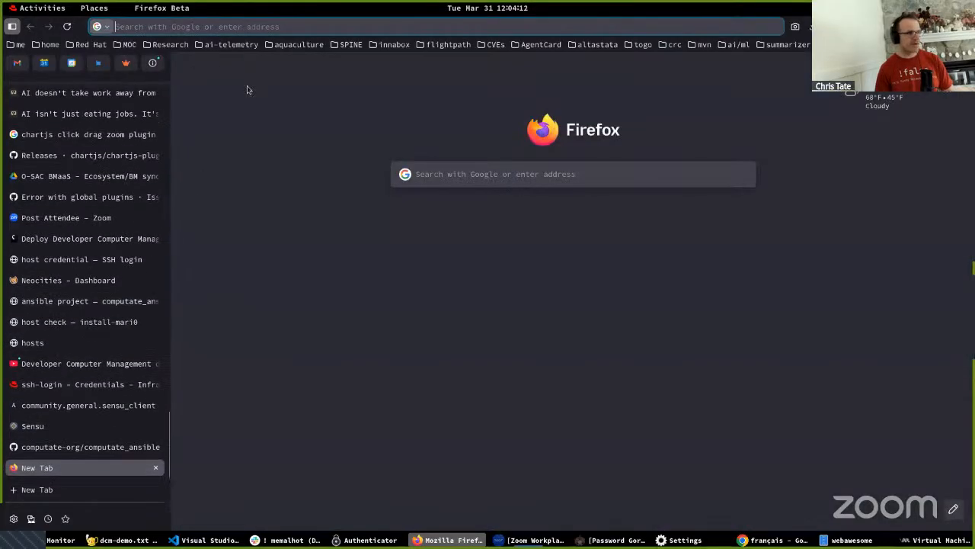
{"action": "left_click", "coordinate": [671, 45]}
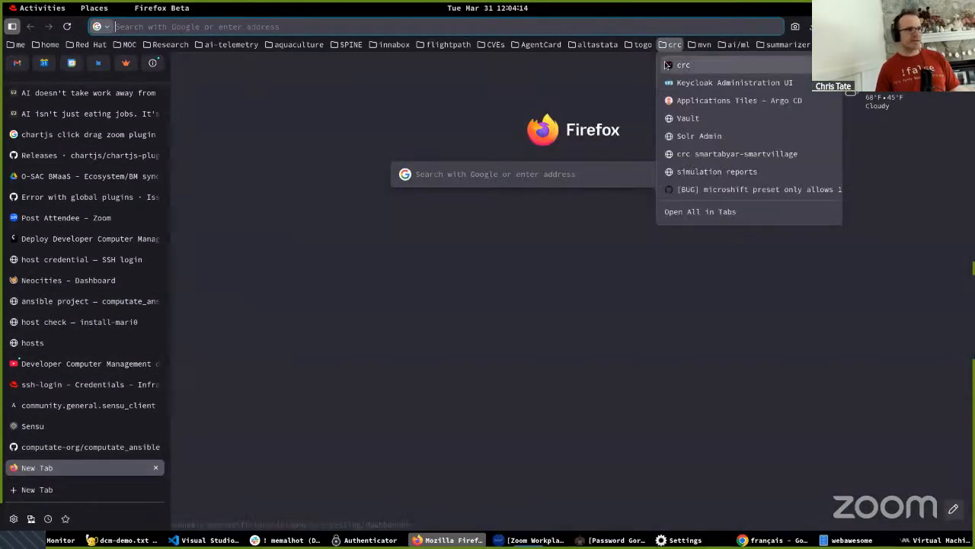
{"action": "left_click", "coordinate": [667, 65]}
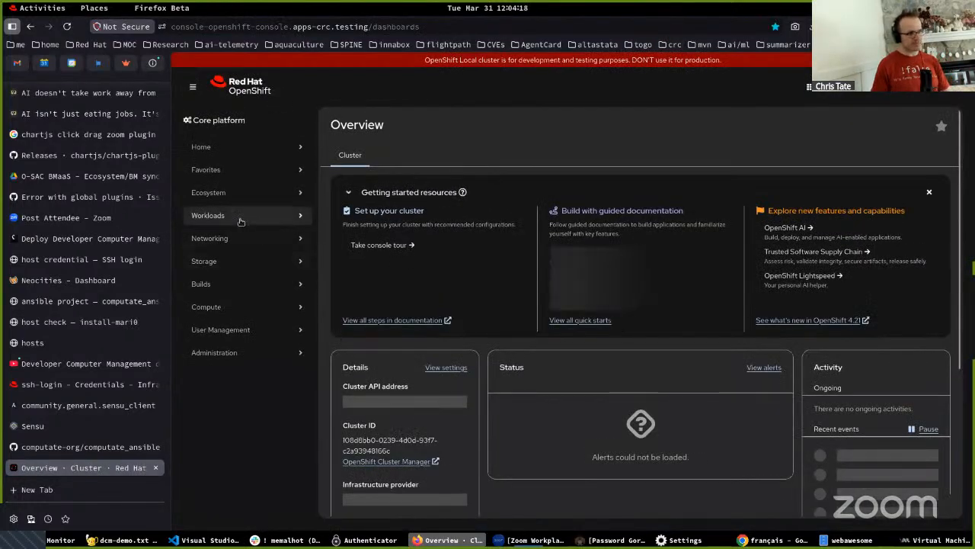
- List the pods in the dcm project and open the details of the running dcm pod
{"action": "left_click", "coordinate": [240, 216]}
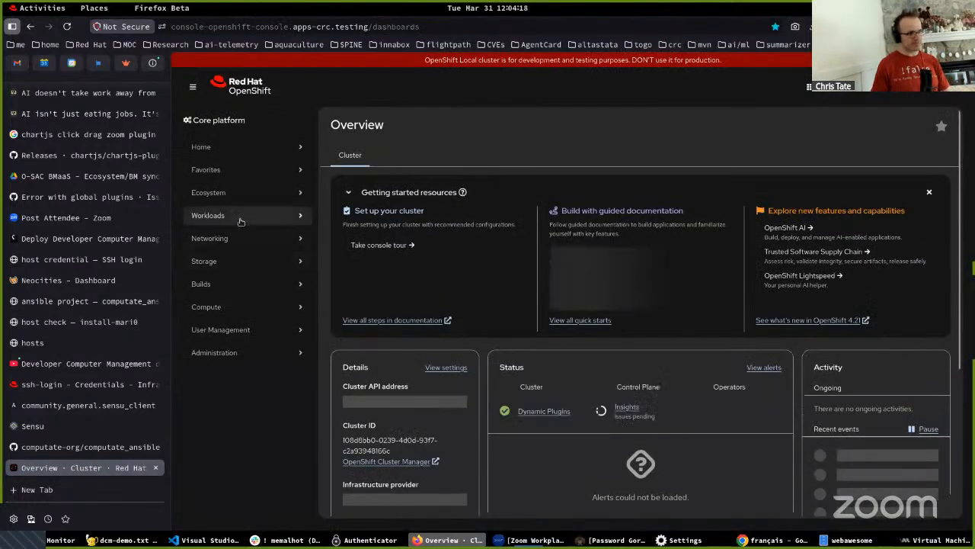
{"action": "left_click", "coordinate": [209, 259]}
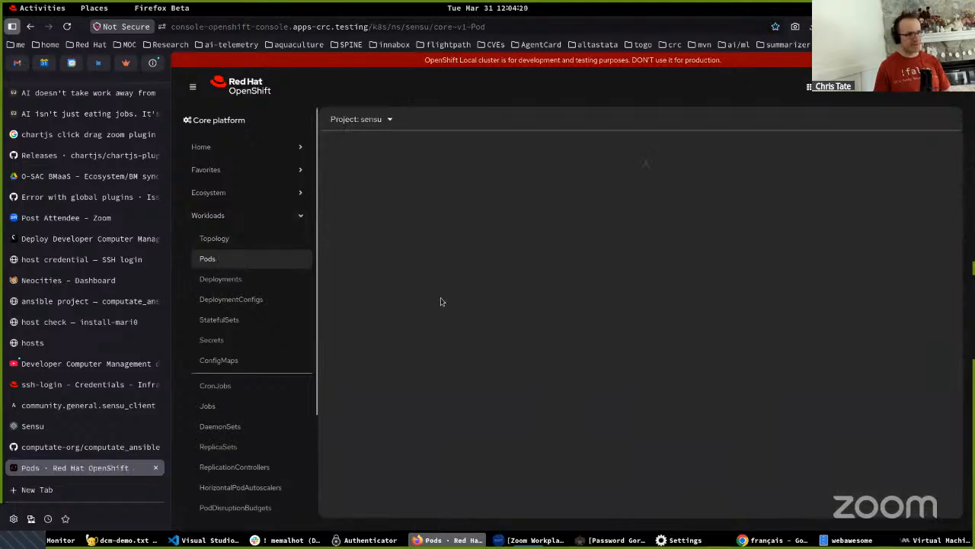
{"action": "left_click", "coordinate": [371, 120]}
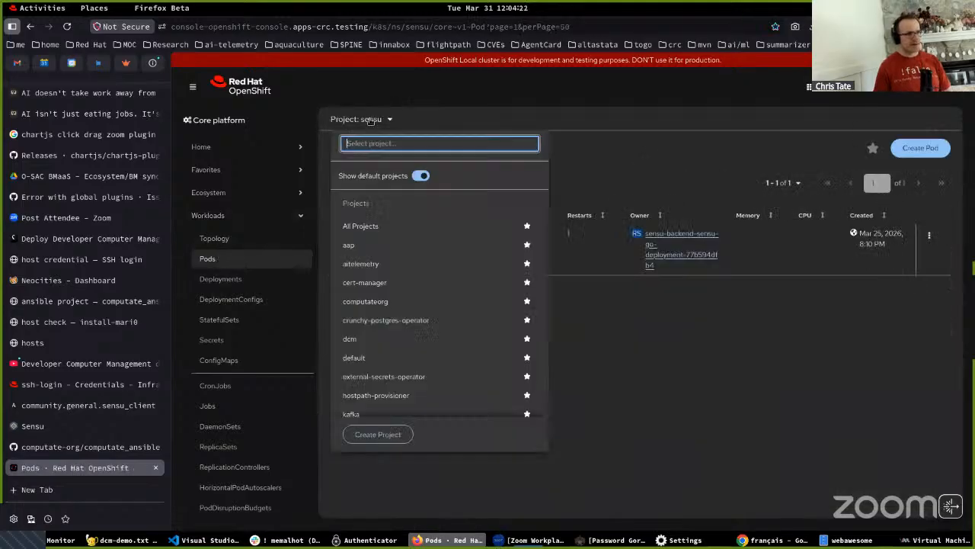
{"action": "type", "text": "dcm"}
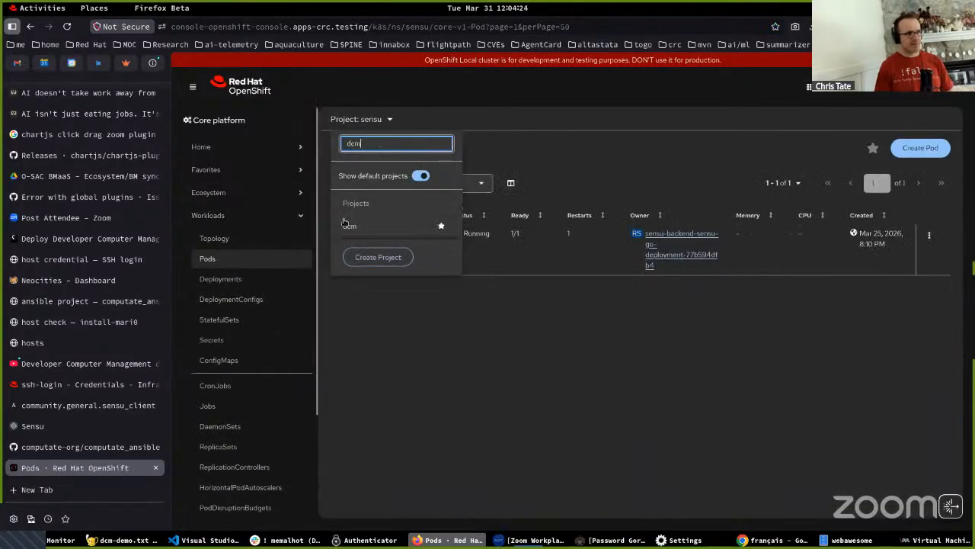
{"action": "left_click", "coordinate": [349, 226]}
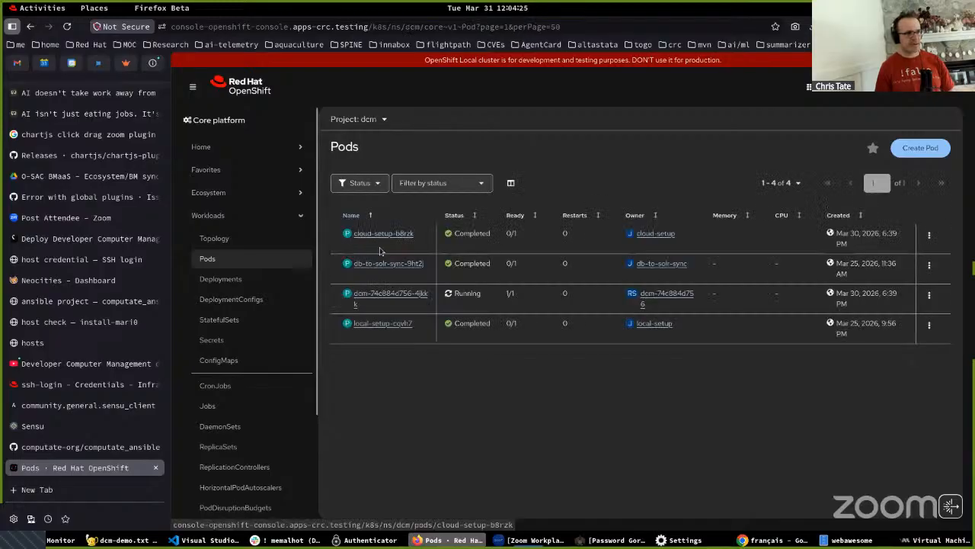
{"action": "left_click", "coordinate": [389, 300]}
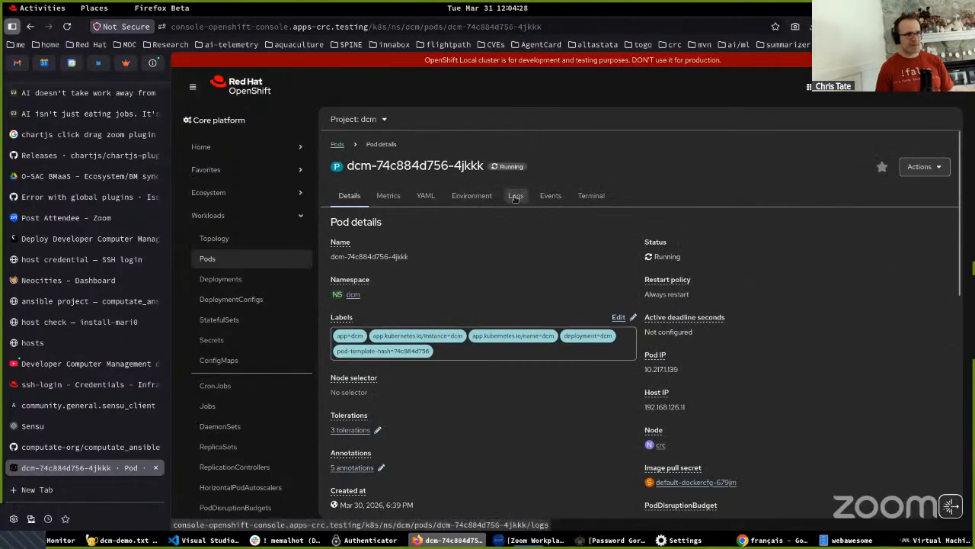
- Open the dcm pod's logs and examine the most recent log lines
{"action": "left_click", "coordinate": [516, 198]}
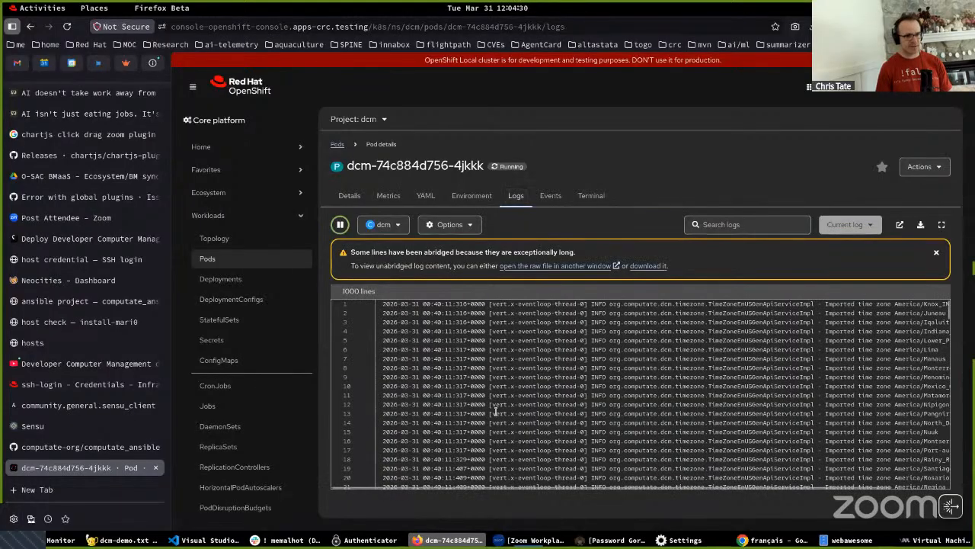
{"action": "scroll", "coordinate": [898, 376], "scroll_direction": "down", "scroll_amount": 14}
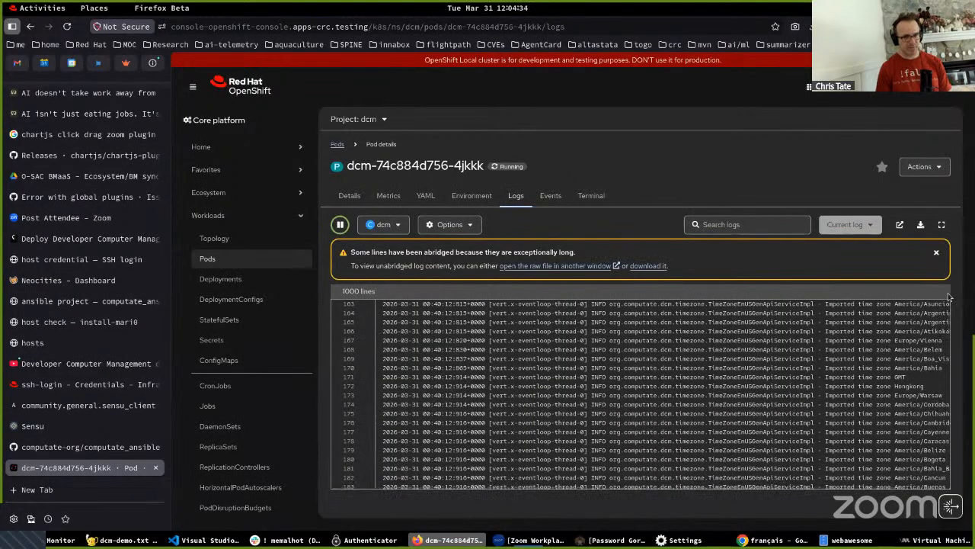
{"action": "left_click_drag", "start_coordinate": [947, 323], "coordinate": [945, 429]}
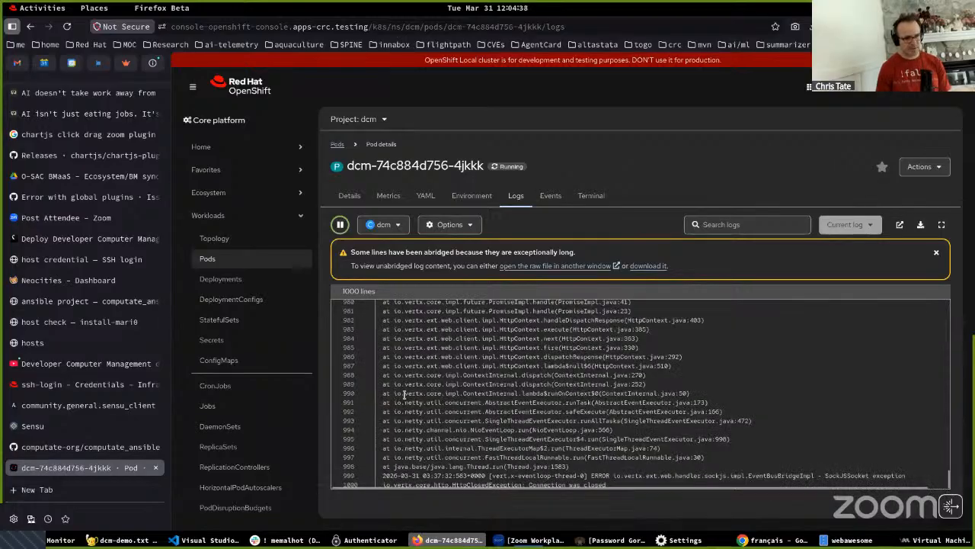
{"action": "left_click_drag", "start_coordinate": [409, 396], "coordinate": [549, 485]}
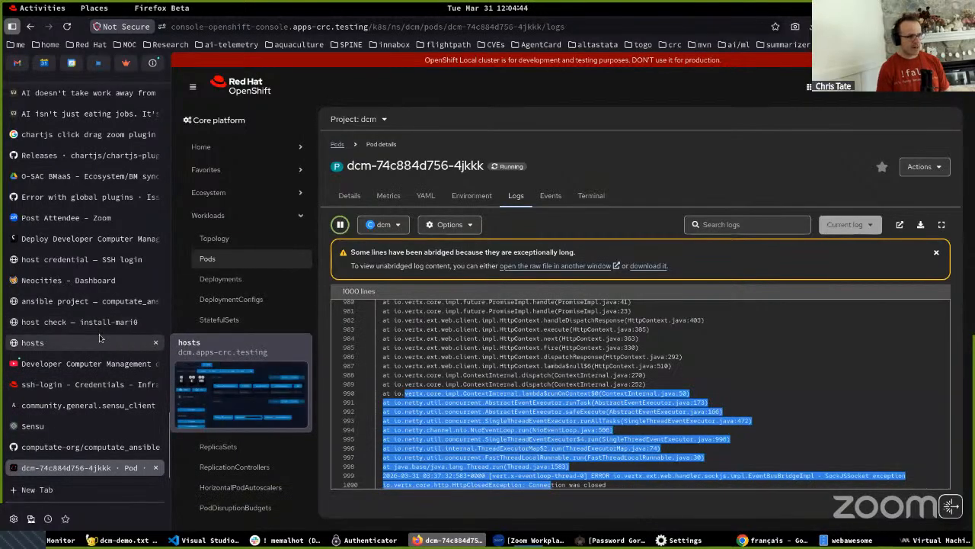
- Switch to Ansible Automation Platform and open the list of automation jobs
{"action": "key", "text": "F12"}
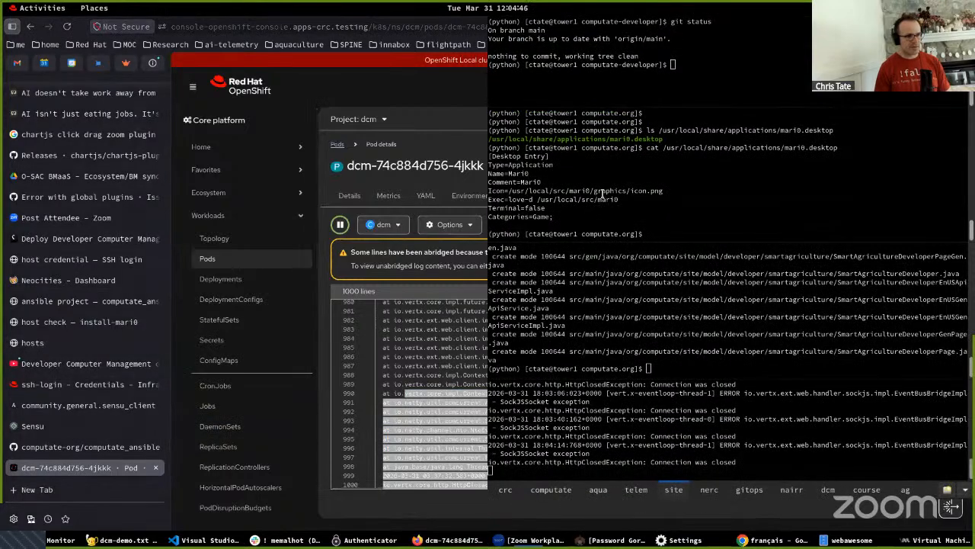
{"action": "left_click", "coordinate": [33, 389]}
{"action": "key", "text": "F12"}
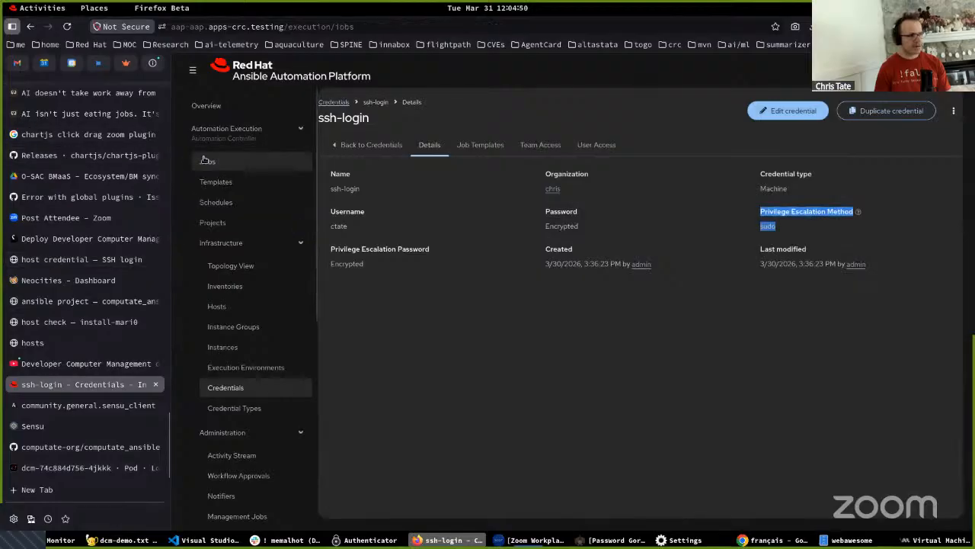
{"action": "left_click", "coordinate": [207, 161]}
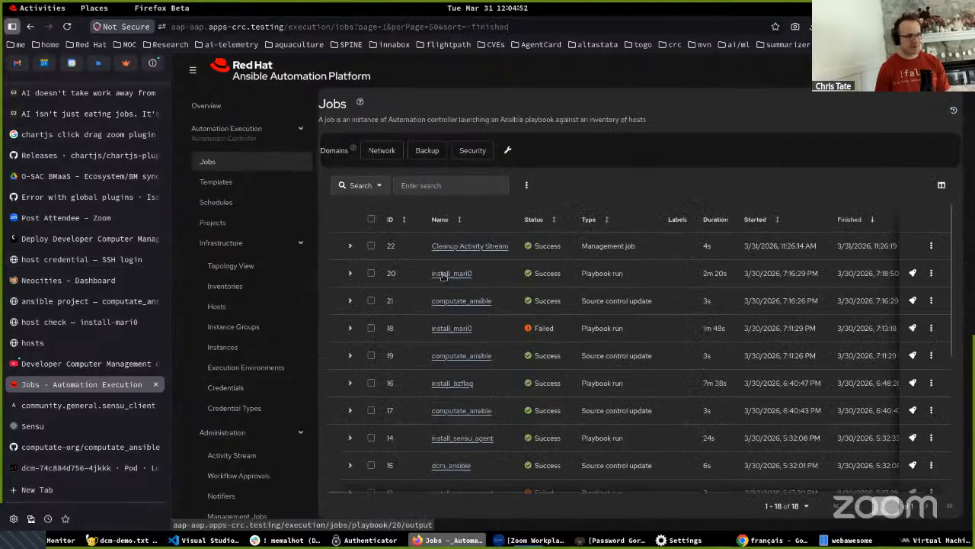
- In the terminal, list /usr/local/share/applications/mari0.desktop and delete it with sudo rm, entering the sudo password
{"action": "key", "text": "F12"}
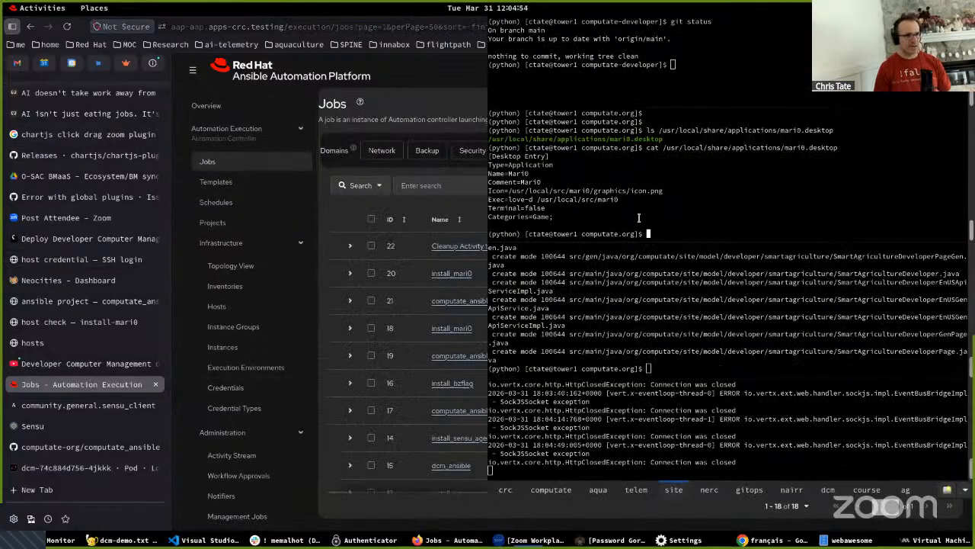
{"action": "key", "text": "Up"}
{"action": "key", "text": "Up"}
{"action": "key", "text": "Return"}
{"action": "key", "text": "Up"}
{"action": "key", "text": "Delete"}
{"action": "key", "text": "Delete"}
{"action": "key", "text": "Delete"}
{"action": "type", "text": "sudo rm"}
{"action": "key", "text": "Return"}
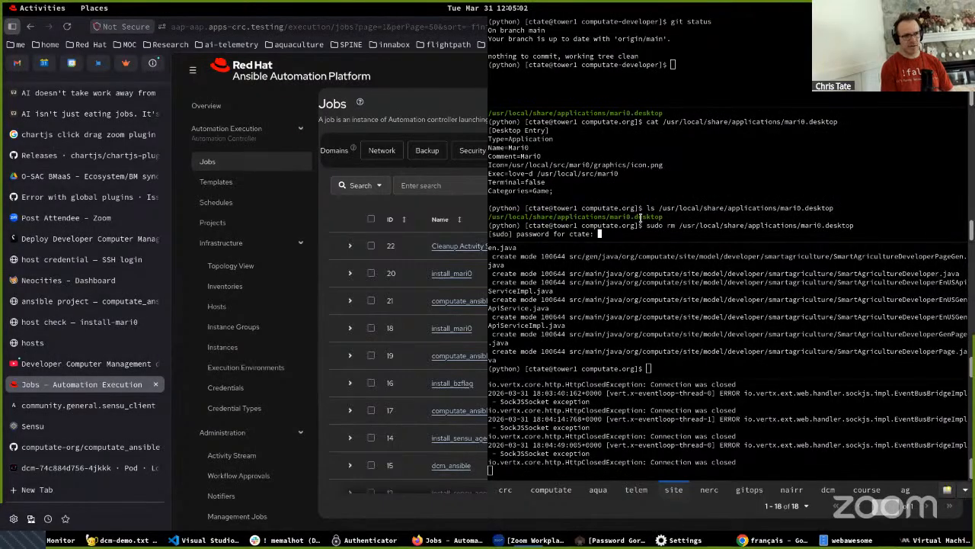
{"action": "key", "text": "Return"}
- List /usr/local/share/applications/mari0.desktop again to check the deletion, and highlight the command's output
{"action": "key", "text": "Up"}
{"action": "key", "text": "Up"}
{"action": "key", "text": "Return"}
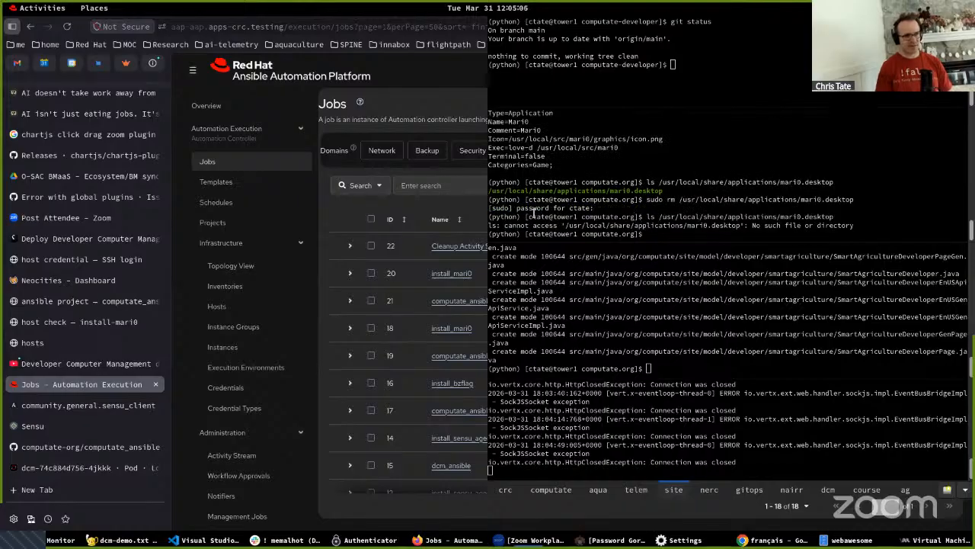
{"action": "left_click_drag", "start_coordinate": [528, 226], "coordinate": [788, 225]}
- Return to the dcm pod's logs with the terminal hidden and highlight the newest install-mari0 check entry
{"action": "left_click", "coordinate": [65, 468]}
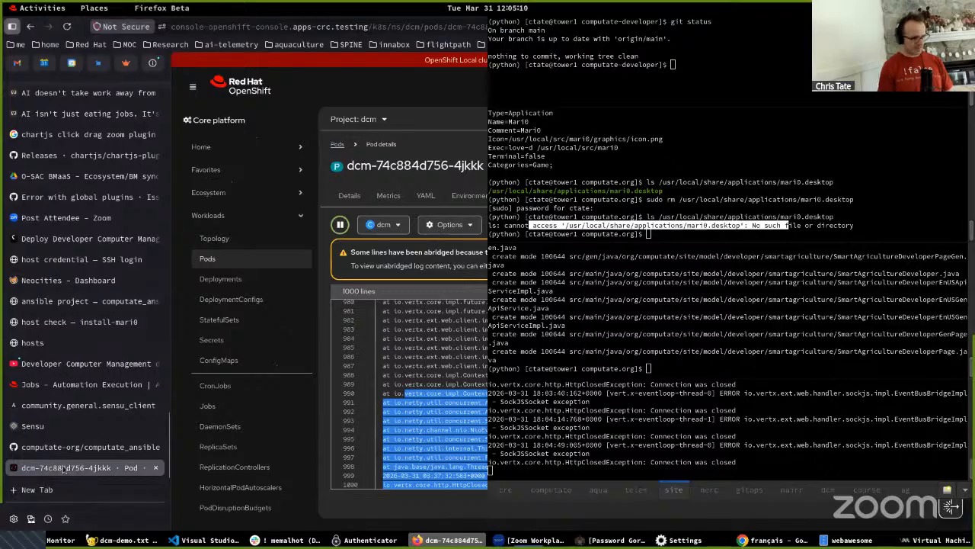
{"action": "key", "text": "F12"}
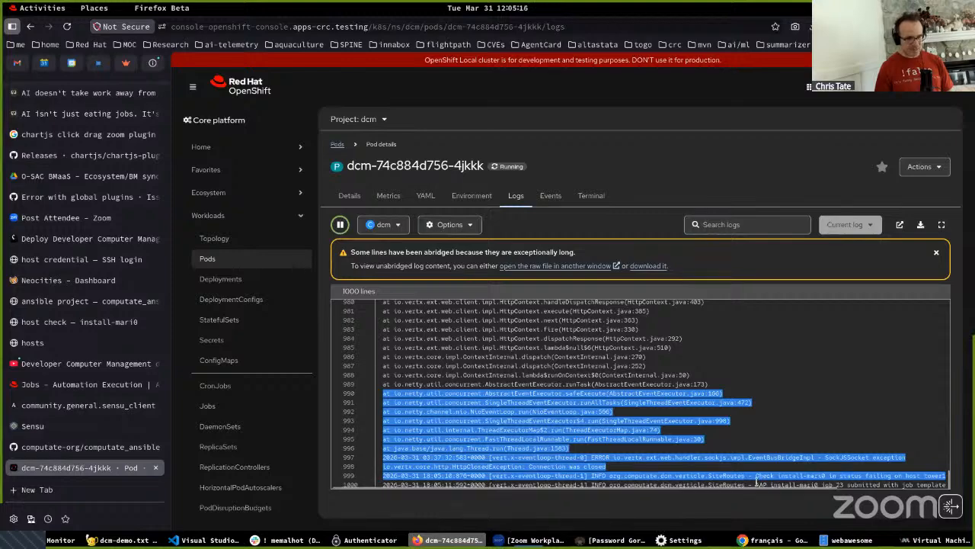
{"action": "double_click", "coordinate": [758, 485]}
{"action": "left_click_drag", "start_coordinate": [772, 482], "coordinate": [942, 474]}
{"action": "left_click", "coordinate": [766, 476]}
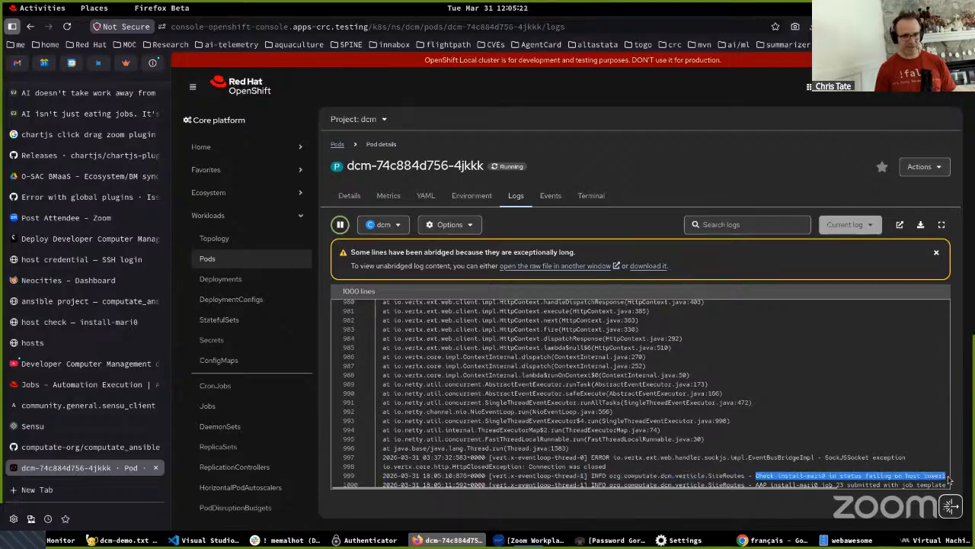
- Review the tower1 entity's events in Sensu and compare them with the install-mari0 entries in the dcm pod's logs
{"action": "left_click", "coordinate": [34, 426]}
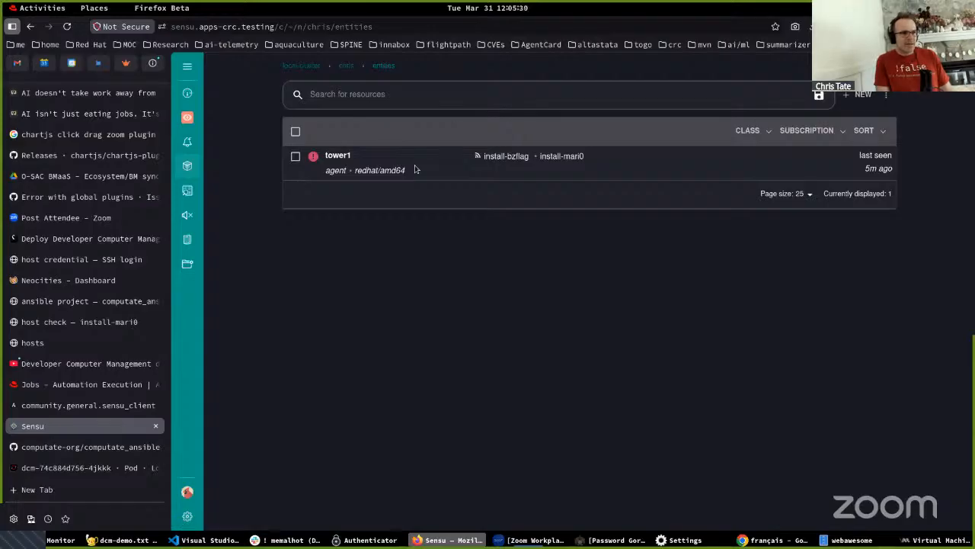
{"action": "left_click", "coordinate": [337, 156]}
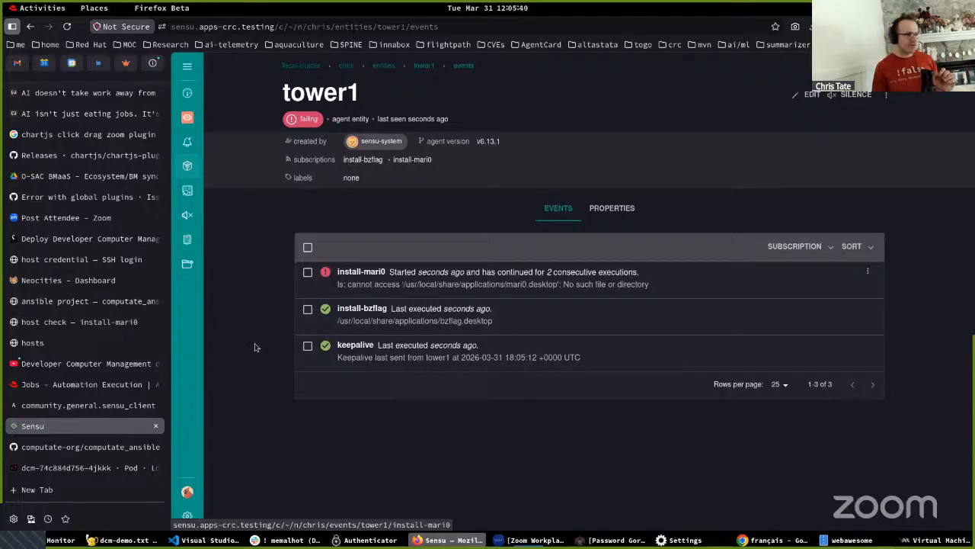
{"action": "left_click", "coordinate": [107, 467]}
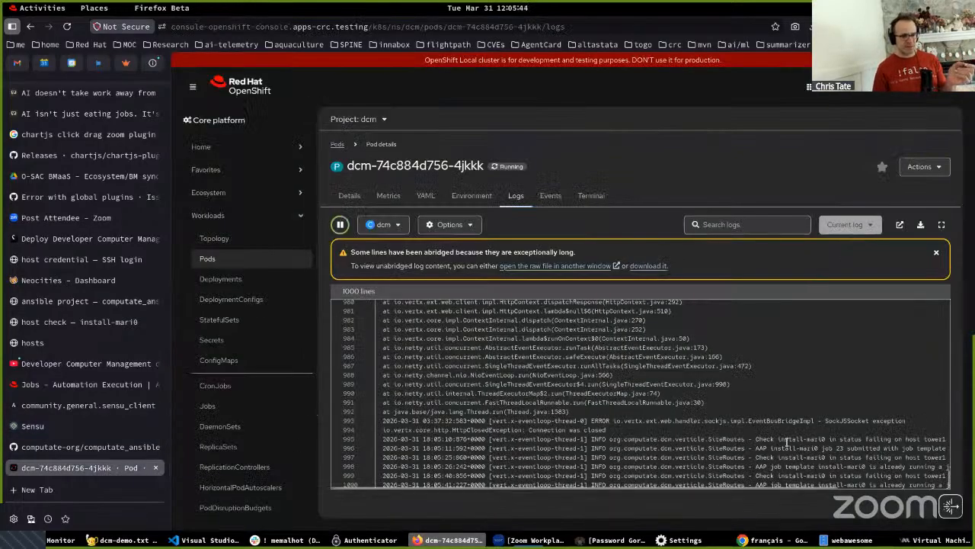
{"action": "left_click_drag", "start_coordinate": [762, 440], "coordinate": [940, 433]}
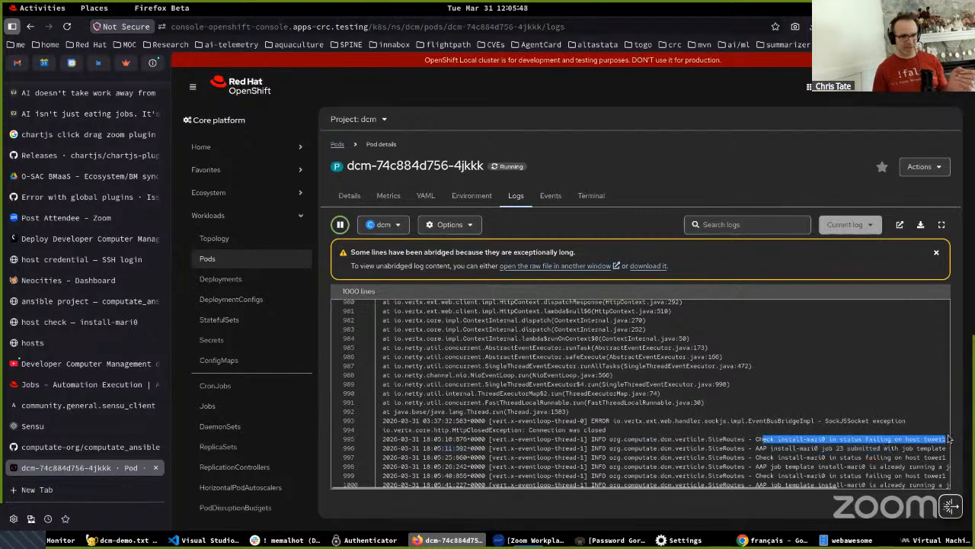
{"action": "left_click_drag", "start_coordinate": [754, 448], "coordinate": [897, 448]}
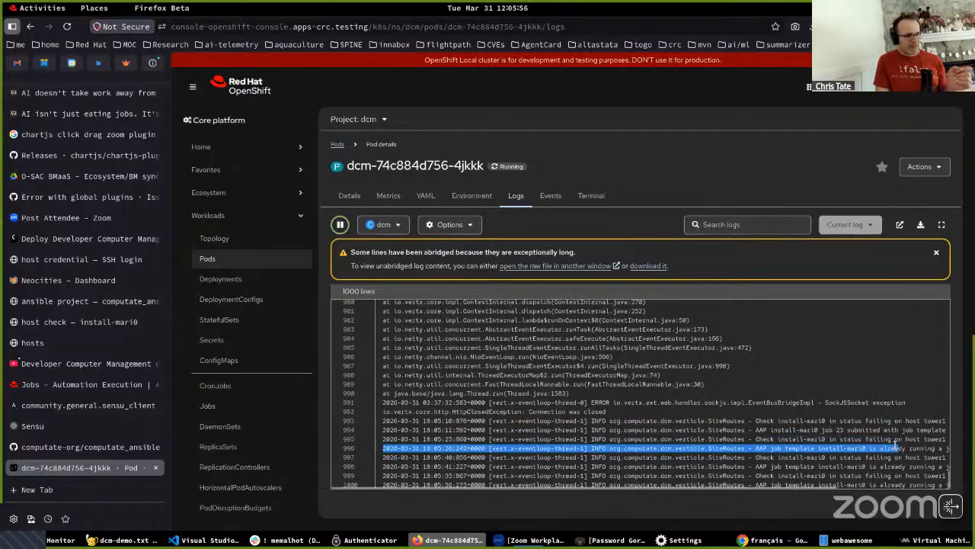
- Open the running install_mari0 job in Ansible Automation Platform and examine its details
{"action": "left_click", "coordinate": [37, 385]}
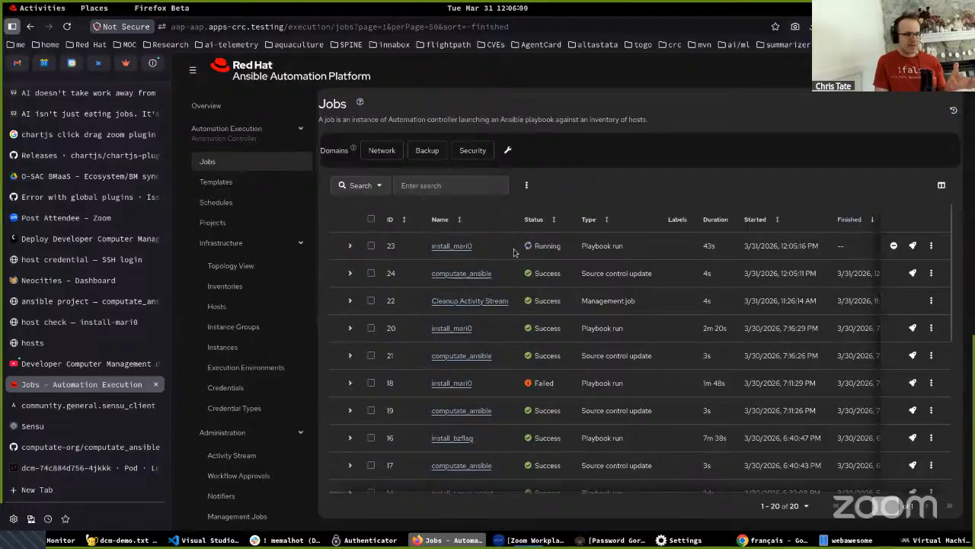
{"action": "left_click", "coordinate": [439, 247]}
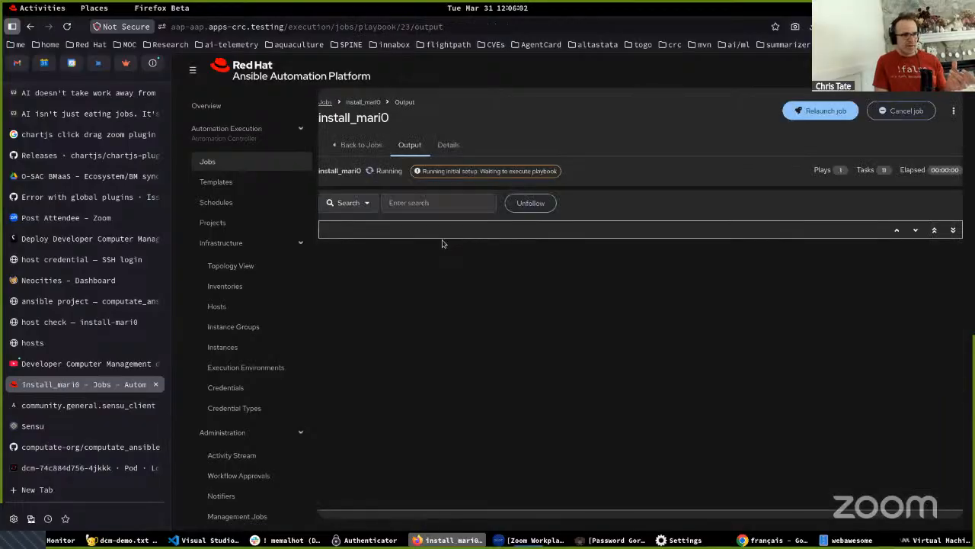
{"action": "left_click", "coordinate": [448, 145]}
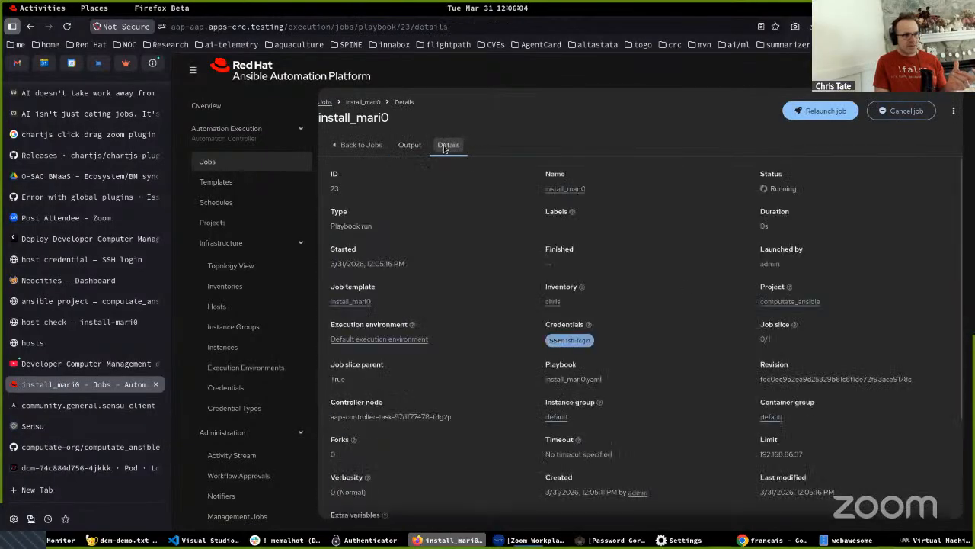
{"action": "scroll", "coordinate": [747, 423], "scroll_direction": "down", "scroll_amount": 1}
{"action": "scroll", "coordinate": [744, 424], "scroll_direction": "up", "scroll_amount": 1}
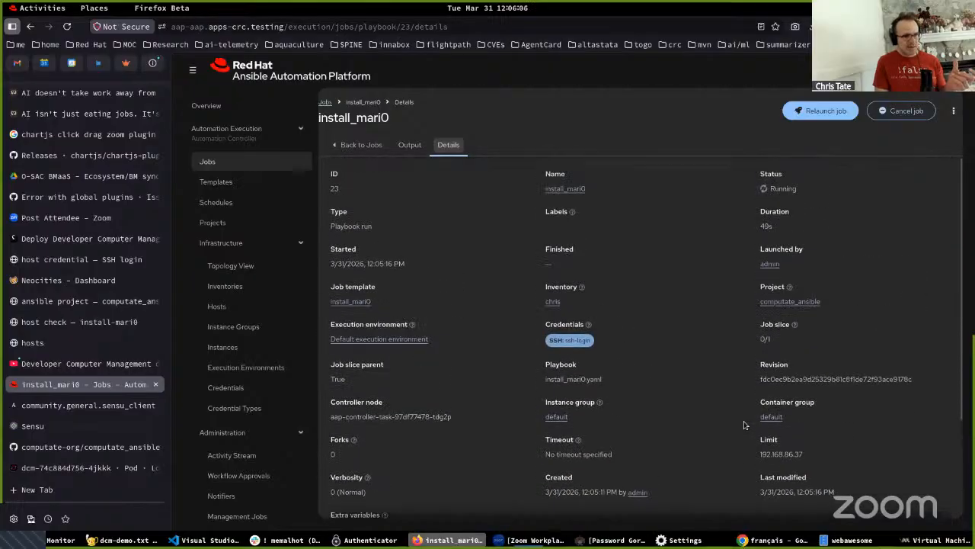
{"action": "scroll", "coordinate": [744, 425], "scroll_direction": "down", "scroll_amount": 3}
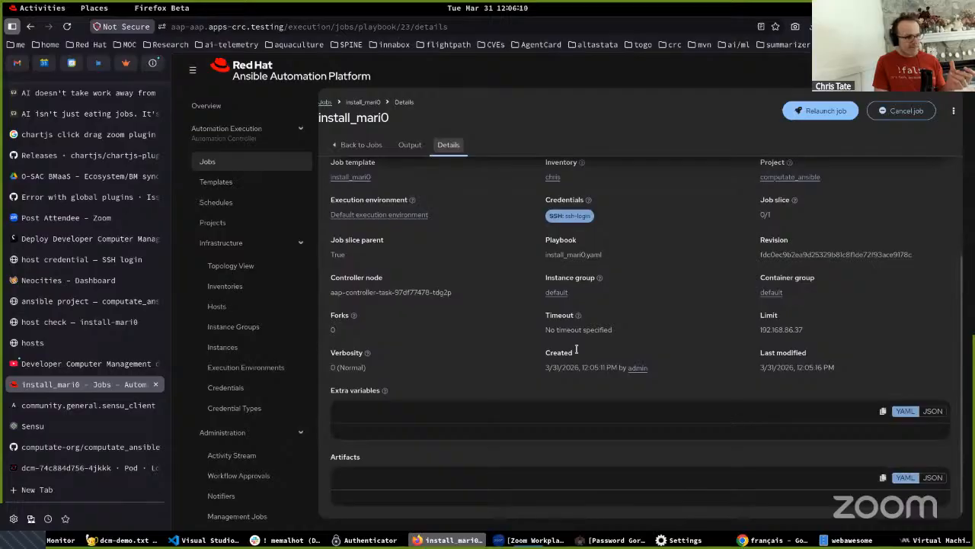
{"action": "scroll", "coordinate": [569, 352], "scroll_direction": "up", "scroll_amount": 2}
{"action": "scroll", "coordinate": [568, 347], "scroll_direction": "up", "scroll_amount": 1}
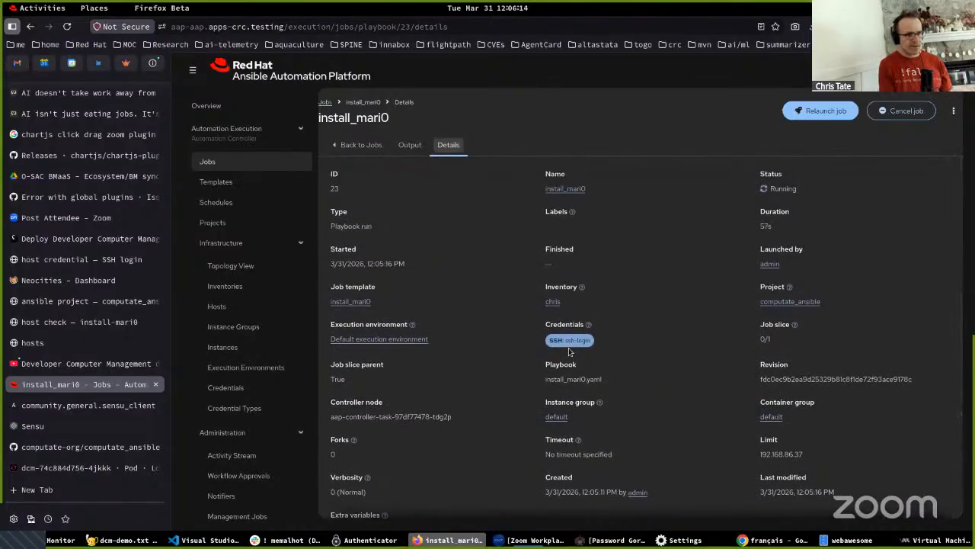
- Search the install_mari0 job page for "tower" and its details for "limit", and highlight the Limit value
{"action": "key", "text": "ctrl+f"}
{"action": "type", "text": "tower"}
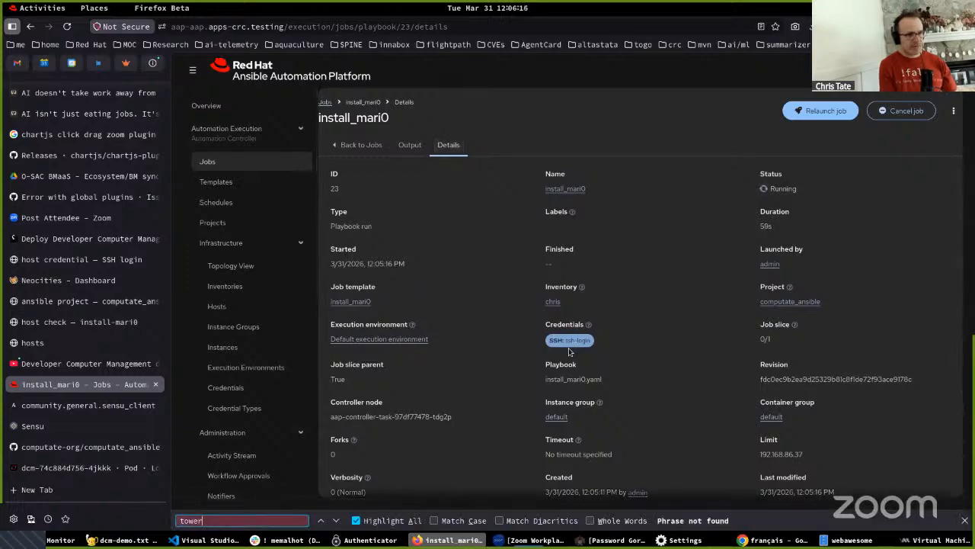
{"action": "left_click", "coordinate": [404, 144]}
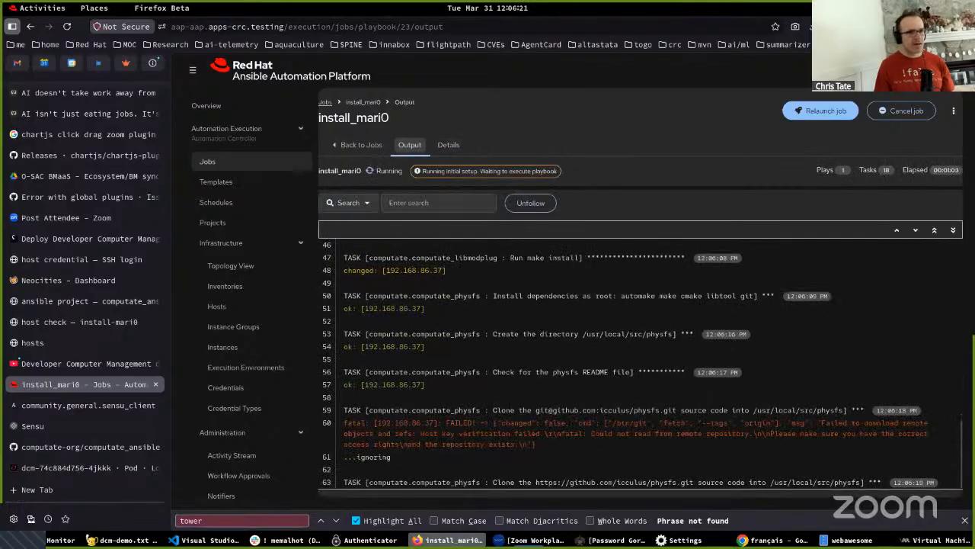
{"action": "left_click", "coordinate": [445, 144]}
{"action": "key", "text": "ctrl+f"}
{"action": "type", "text": "limit"}
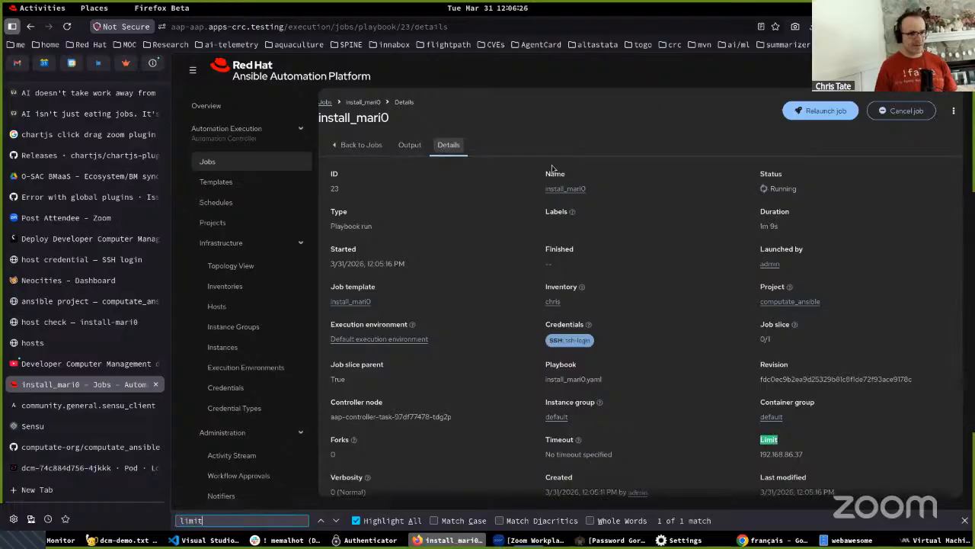
{"action": "left_click_drag", "start_coordinate": [759, 455], "coordinate": [800, 455]}
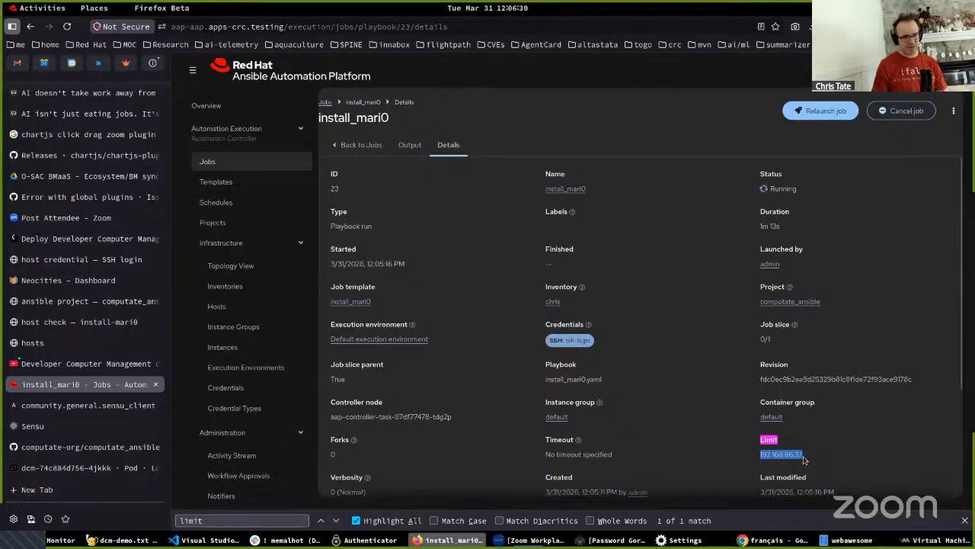
- Examine the install_mari0 job's output from its first lines through the powertools, libmodplug, physfs and luajit tasks
{"action": "left_click", "coordinate": [409, 146]}
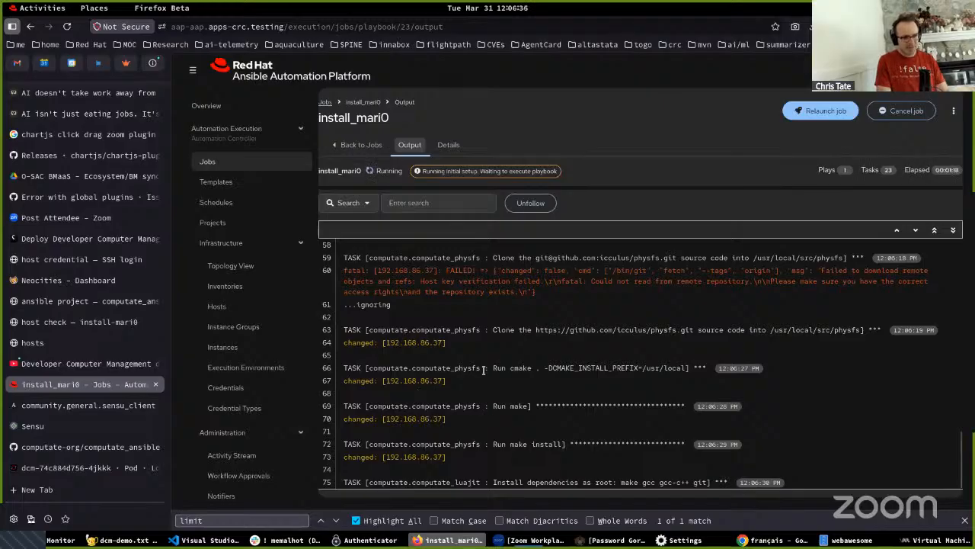
{"action": "scroll", "coordinate": [477, 364], "scroll_direction": "up", "scroll_amount": 10}
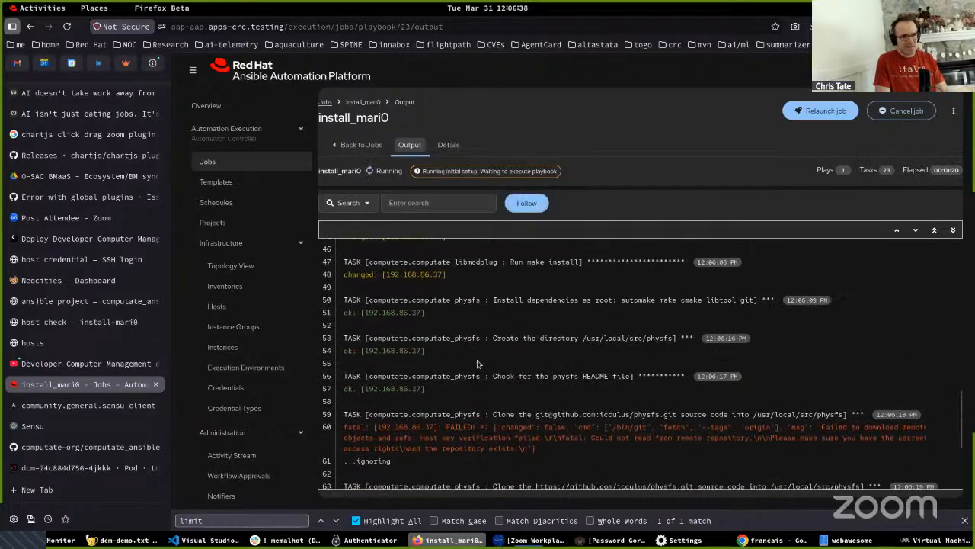
{"action": "scroll", "coordinate": [479, 365], "scroll_direction": "up", "scroll_amount": 5}
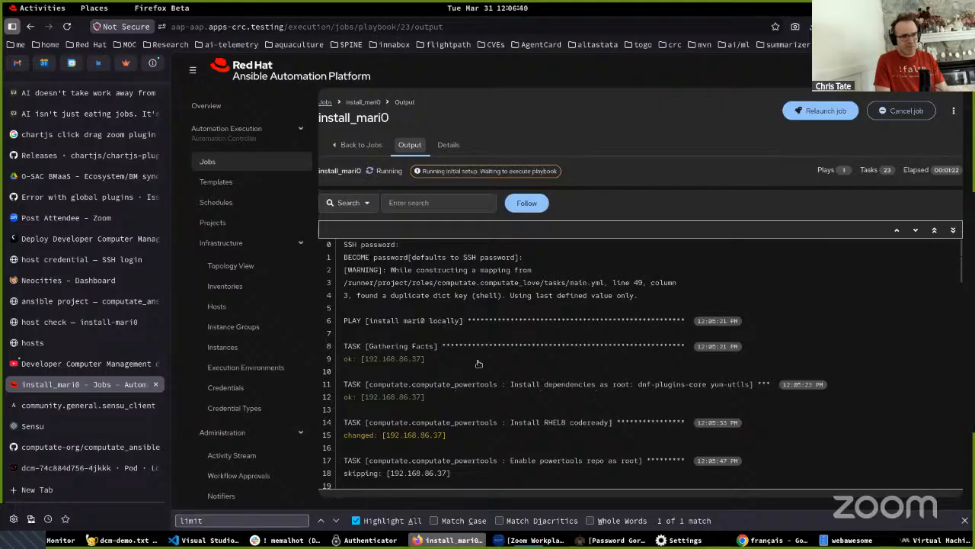
{"action": "scroll", "coordinate": [477, 364], "scroll_direction": "down", "scroll_amount": 2}
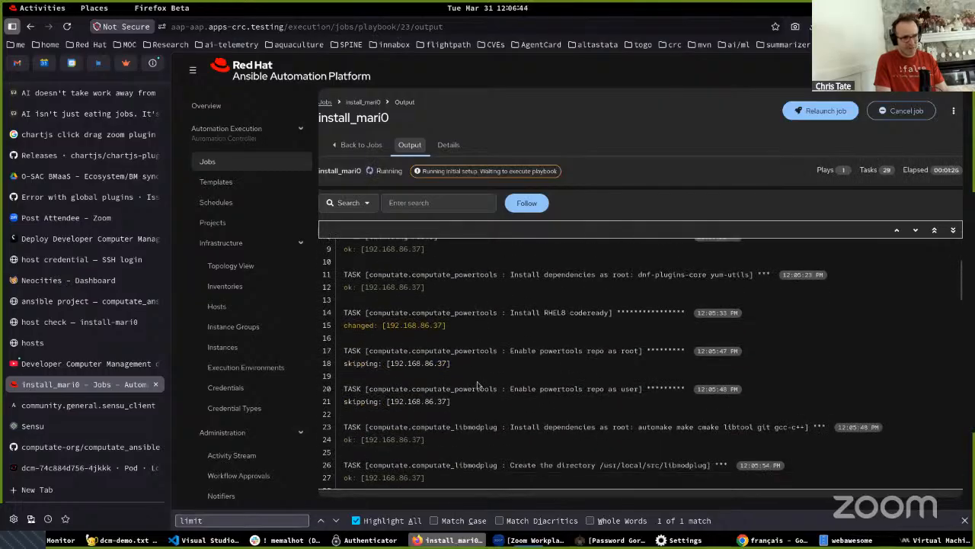
{"action": "scroll", "coordinate": [477, 388], "scroll_direction": "down", "scroll_amount": 2}
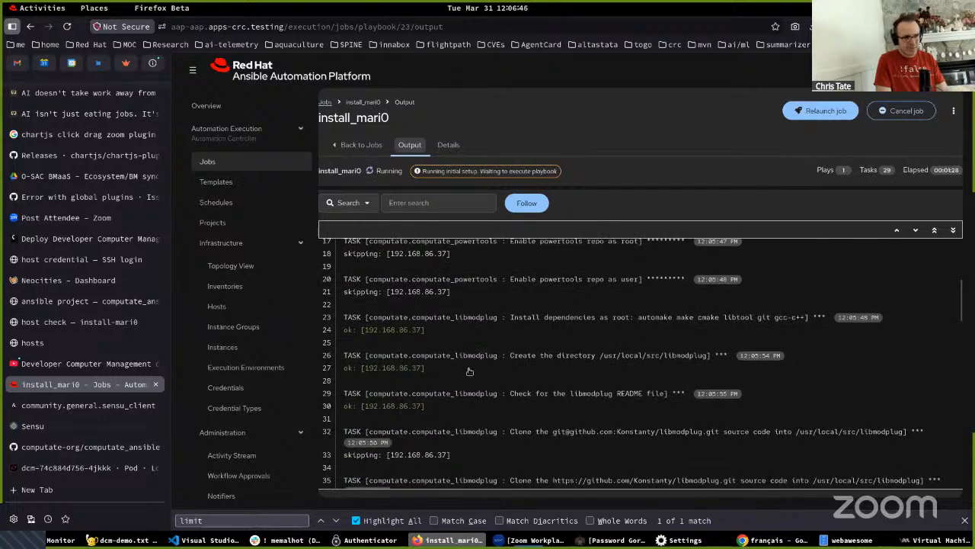
{"action": "scroll", "coordinate": [468, 374], "scroll_direction": "down", "scroll_amount": 6}
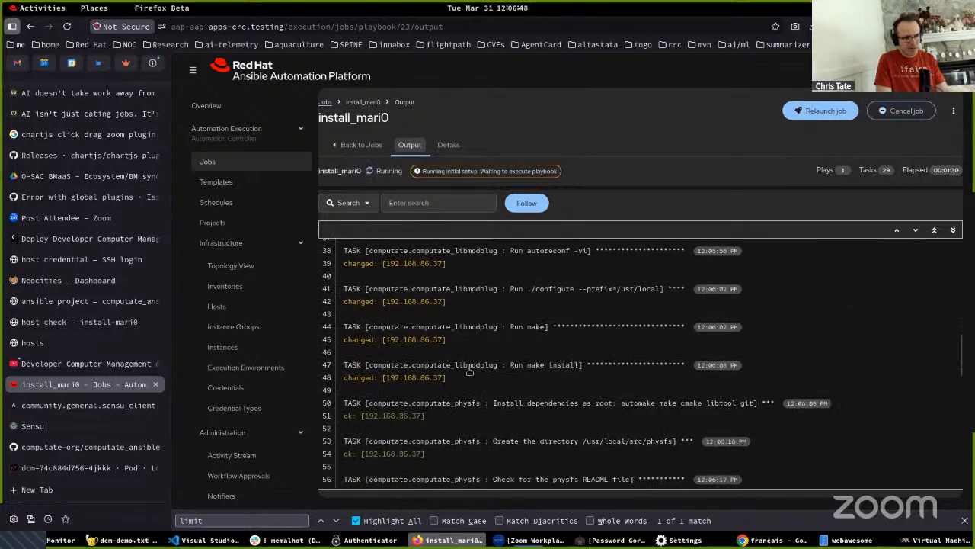
{"action": "scroll", "coordinate": [464, 377], "scroll_direction": "down", "scroll_amount": 8}
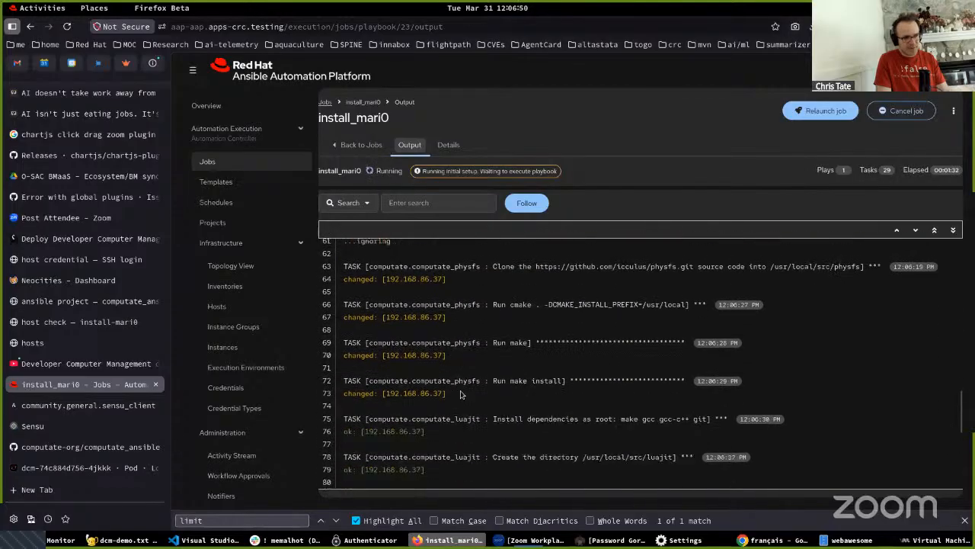
- Follow the install_mari0 job output to the love tasks and search the desktop for the "mari0" application
{"action": "scroll", "coordinate": [463, 412], "scroll_direction": "down", "scroll_amount": 3}
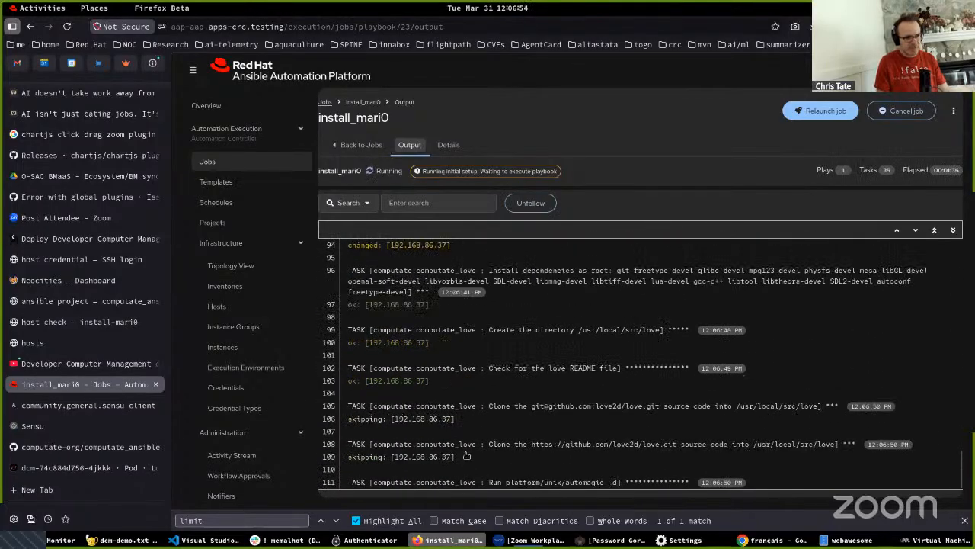
{"action": "key", "text": "super"}
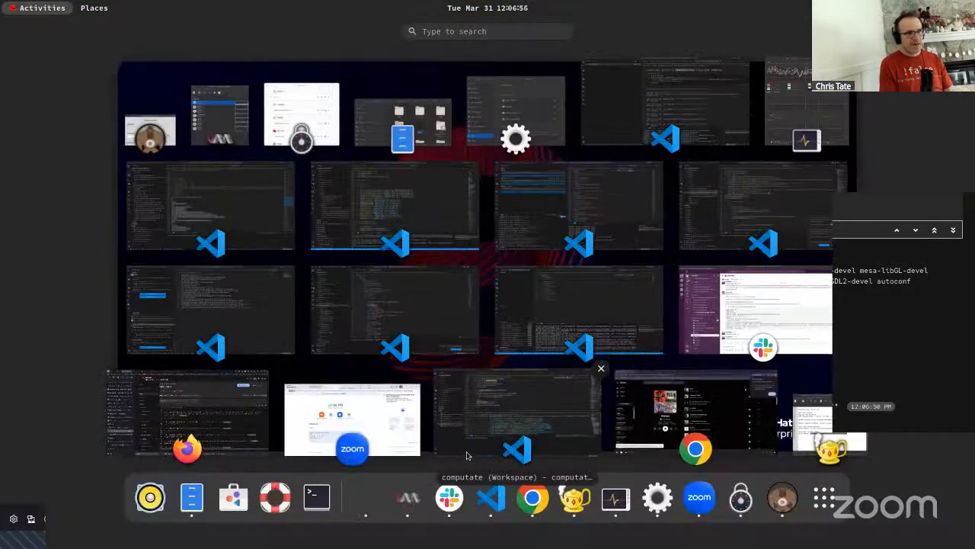
{"action": "type", "text": "mari0"}
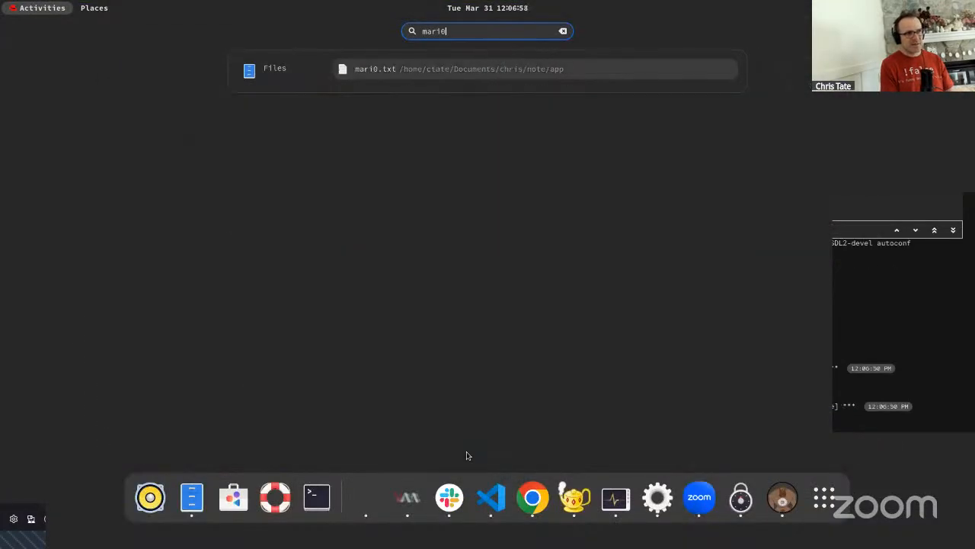
{"action": "key", "text": "Escape"}
{"action": "key", "text": "Escape"}
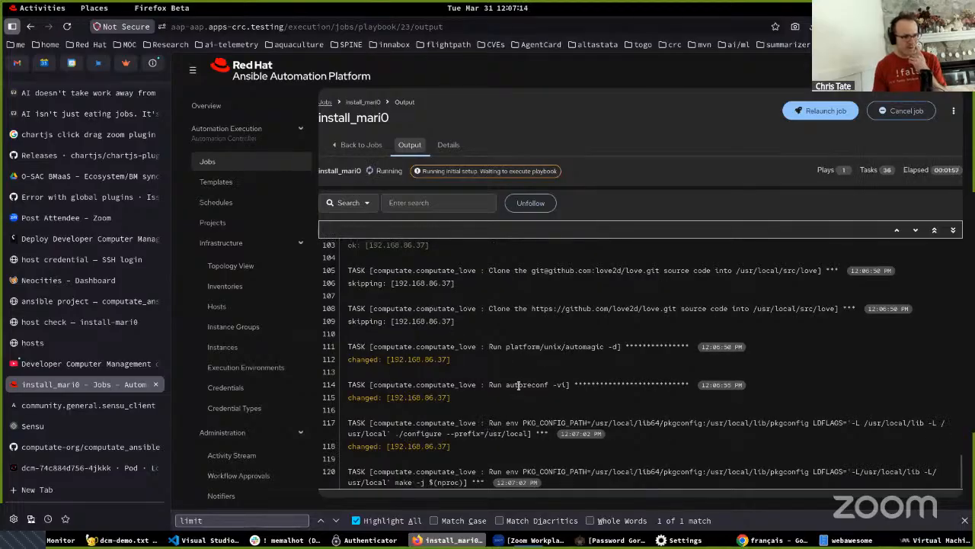
- Highlight autoreconf, ./configure and make in turn in the love build tasks of the install_mari0 job output
{"action": "left_click_drag", "start_coordinate": [518, 385], "coordinate": [548, 385]}
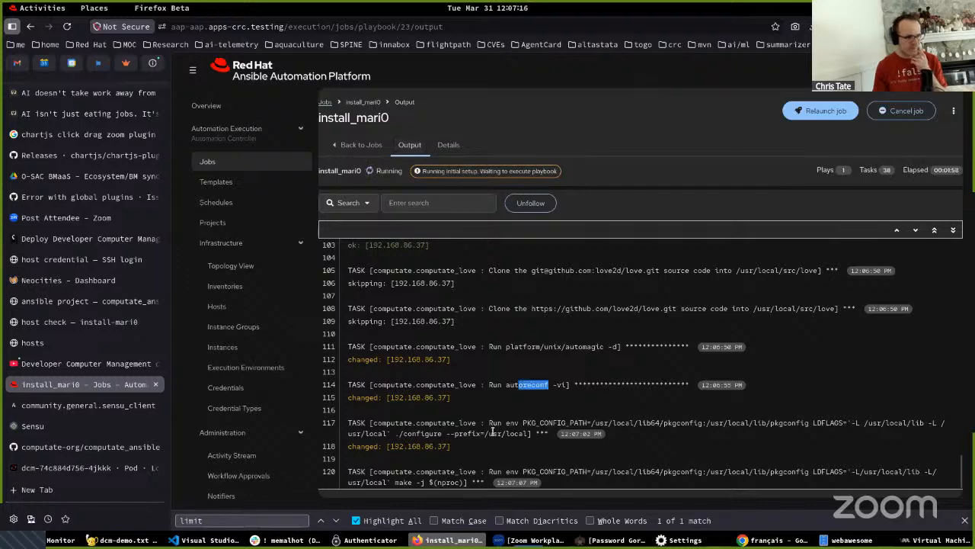
{"action": "left_click", "coordinate": [392, 433]}
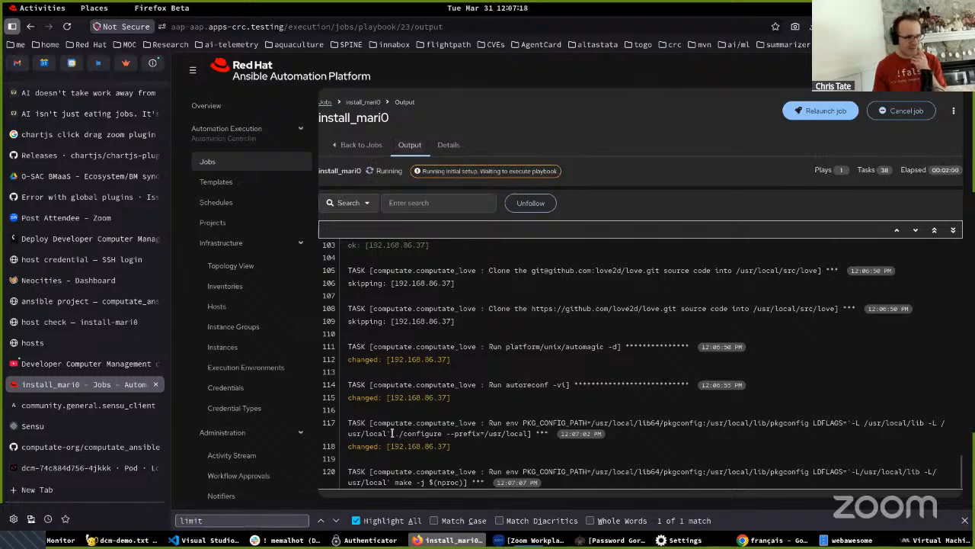
{"action": "left_click_drag", "start_coordinate": [393, 433], "coordinate": [442, 433]}
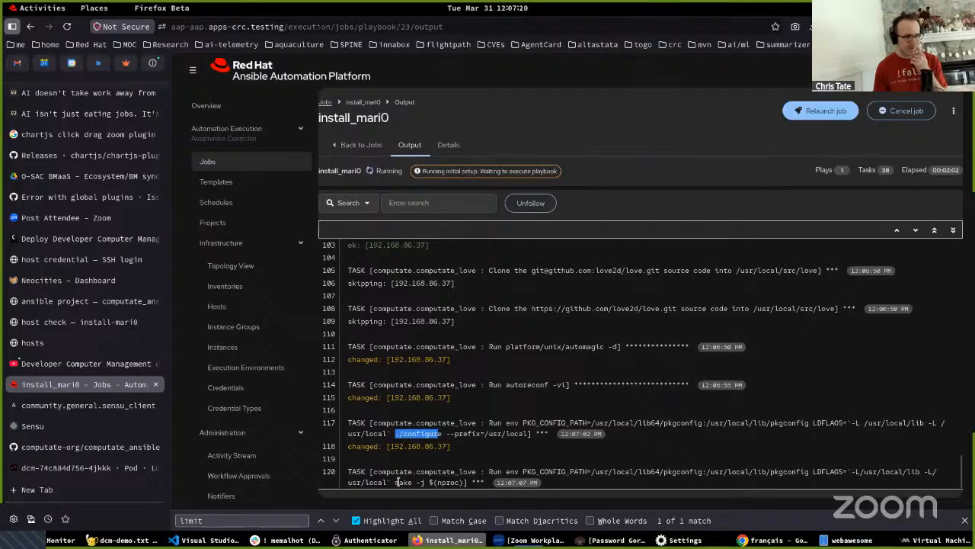
{"action": "double_click", "coordinate": [398, 482]}
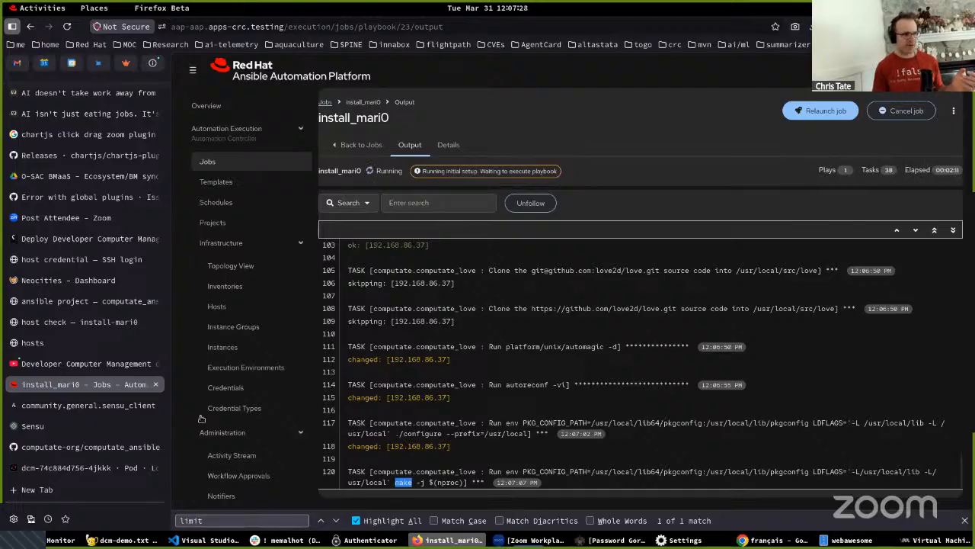
- Check tower1's events in Sensu and highlight the install-mari0 "already running a job on host tower1" entries in the dcm pod's logs
{"action": "left_click", "coordinate": [42, 427]}
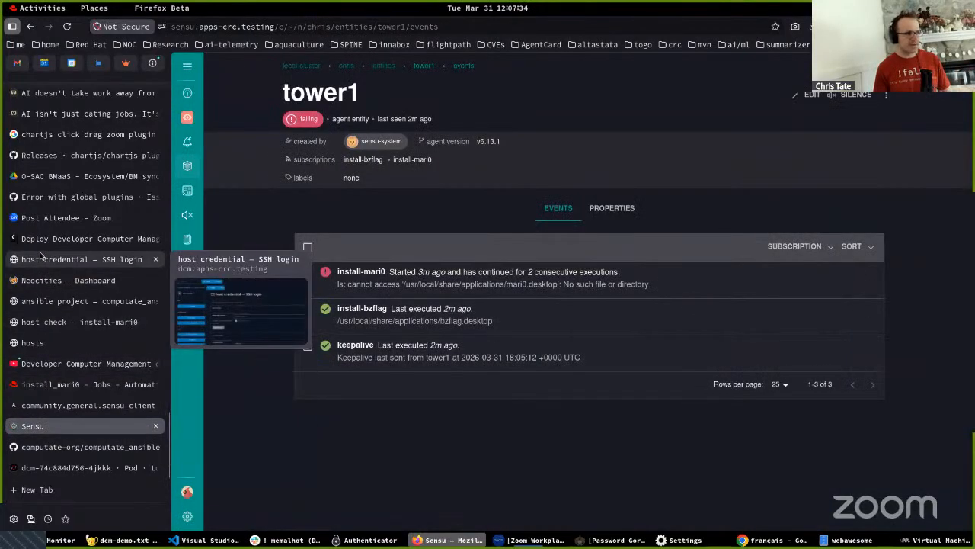
{"action": "left_click", "coordinate": [46, 467]}
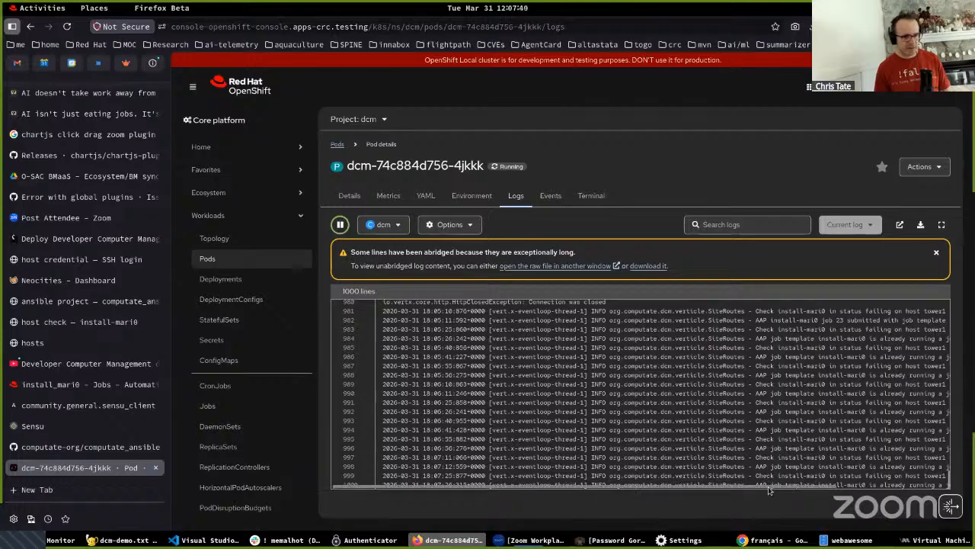
{"action": "scroll", "coordinate": [768, 482], "scroll_direction": "right", "scroll_amount": 3}
{"action": "scroll", "coordinate": [871, 488], "scroll_direction": "right", "scroll_amount": 2}
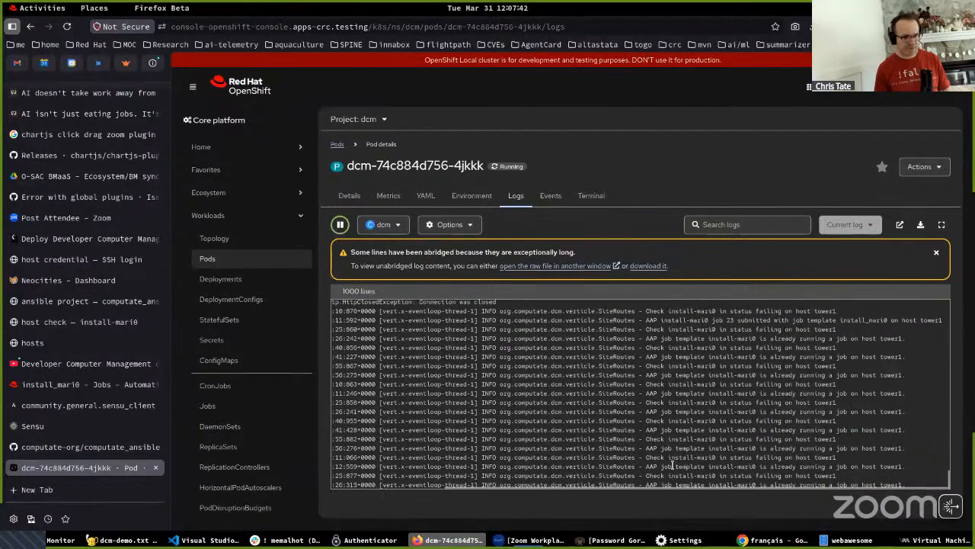
{"action": "left_click_drag", "start_coordinate": [644, 466], "coordinate": [904, 465]}
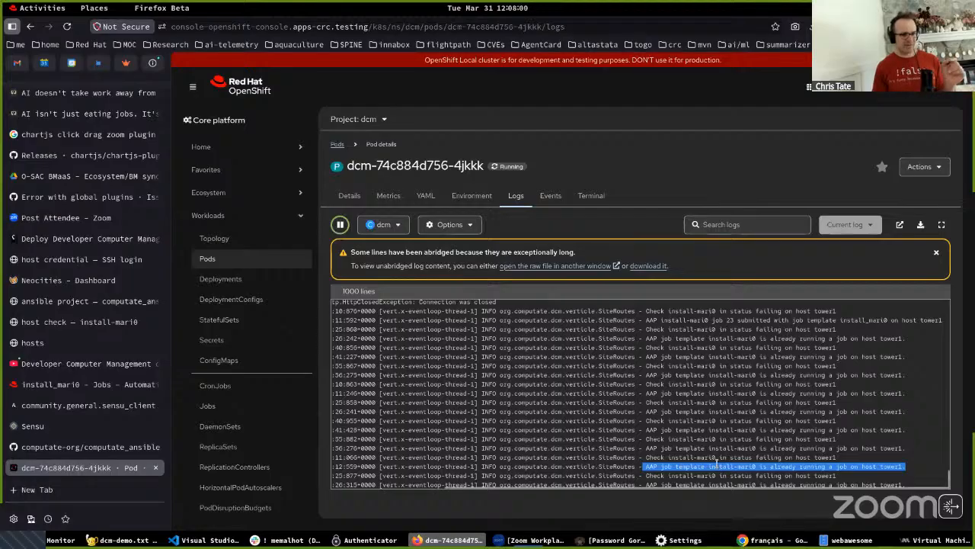
{"action": "left_click_drag", "start_coordinate": [647, 411], "coordinate": [762, 467]}
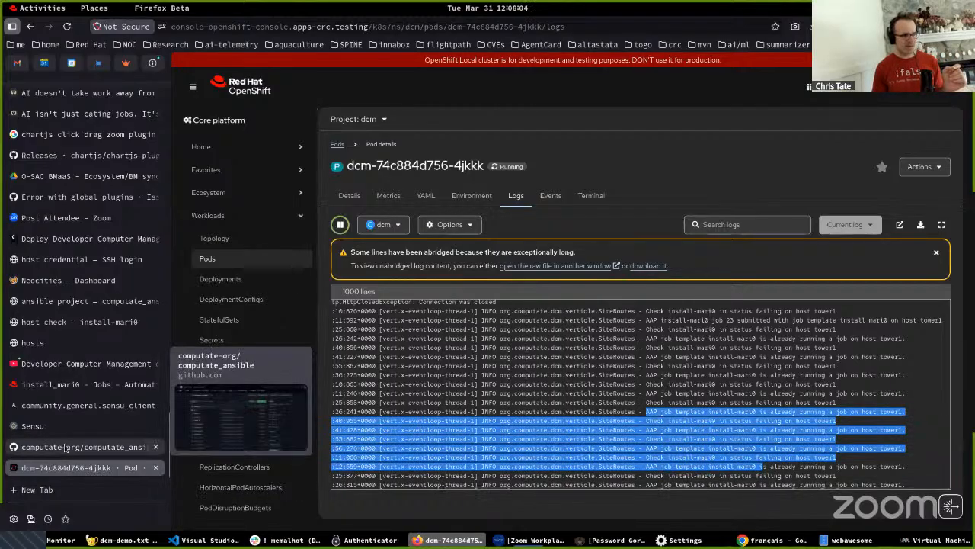
- Return to the install_mari0 job output and highlight the final update-desktop-database task and the play recap
{"action": "left_click", "coordinate": [49, 384]}
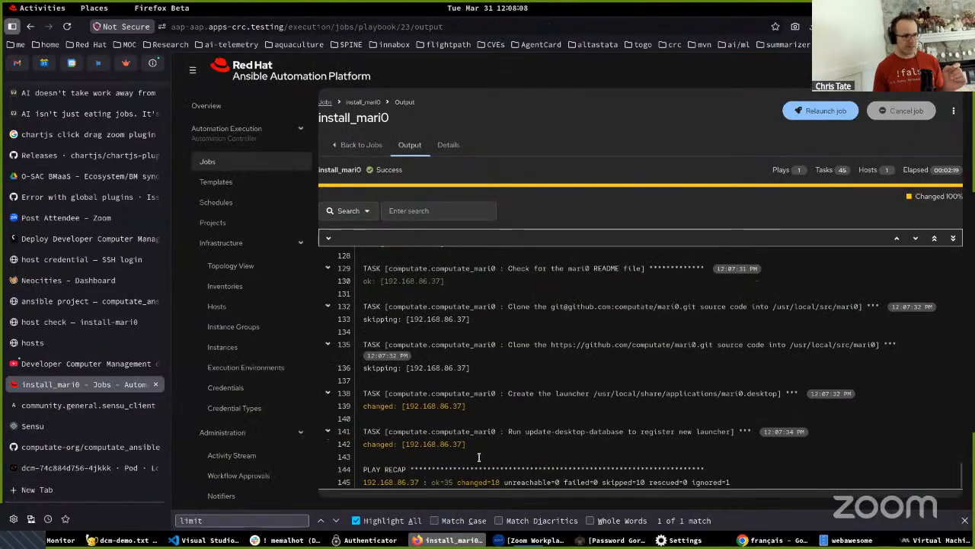
{"action": "left_click_drag", "start_coordinate": [425, 431], "coordinate": [492, 482]}
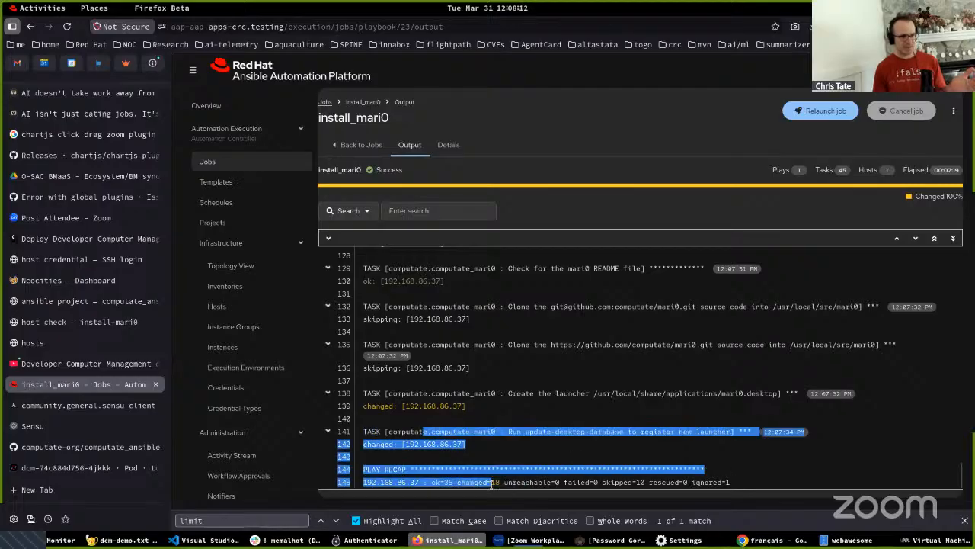
{"action": "left_click", "coordinate": [500, 469]}
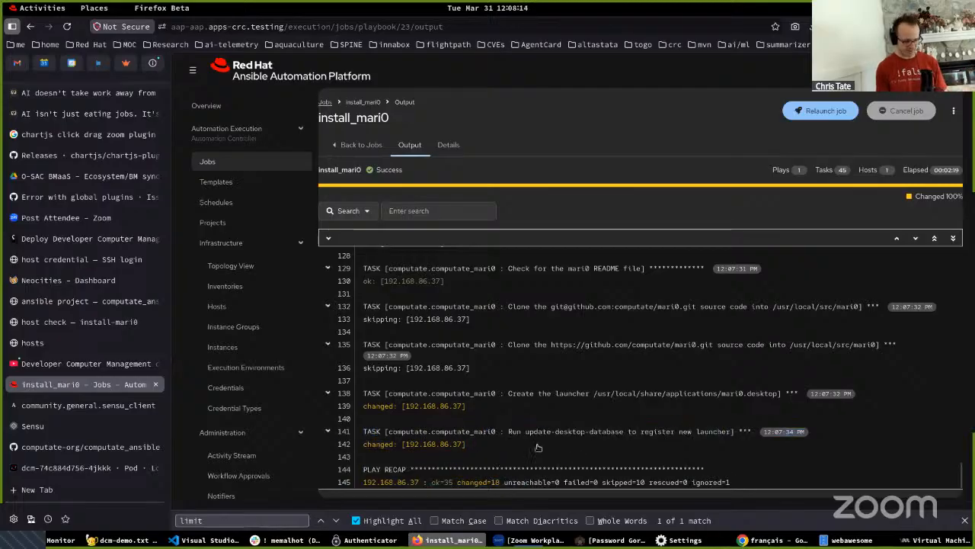
- Find and launch the Mari0 application from the desktop and start a game in World 1-1
{"action": "key", "text": "super"}
{"action": "type", "text": "mari"}
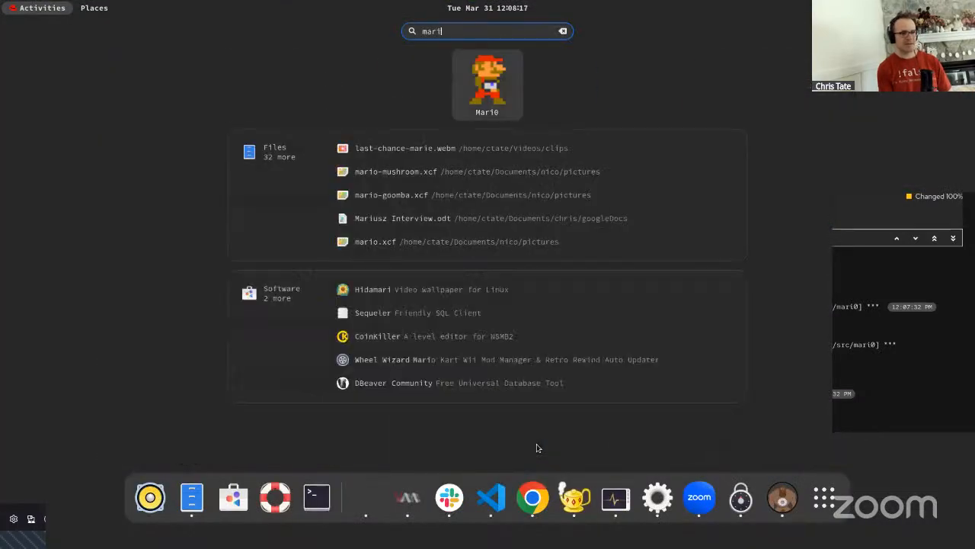
{"action": "key", "text": "Return"}
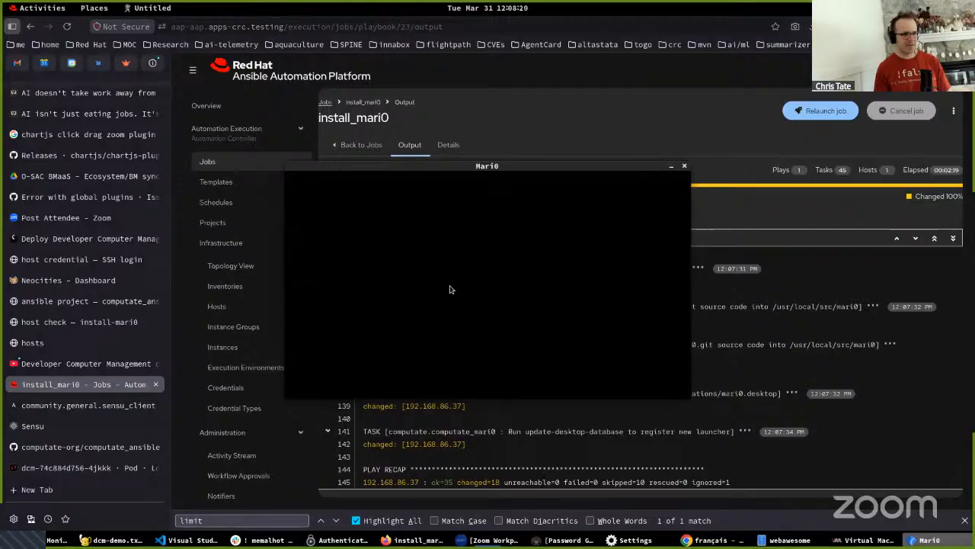
{"action": "left_click", "coordinate": [439, 312]}
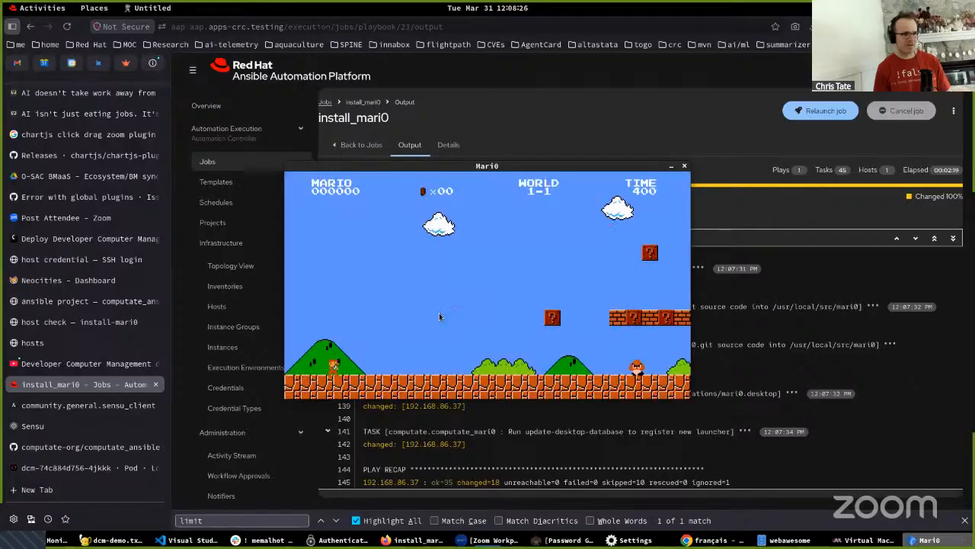
- Run and jump past the first enemy in World 1-1 and close the Mari0 game
{"action": "key", "text": "d"}
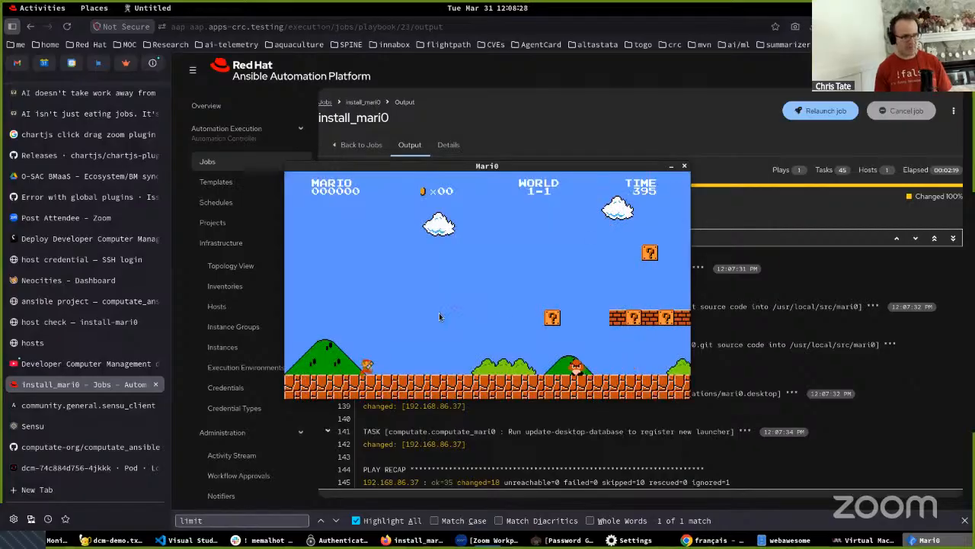
{"action": "key", "text": "space"}
{"action": "key", "text": "d"}
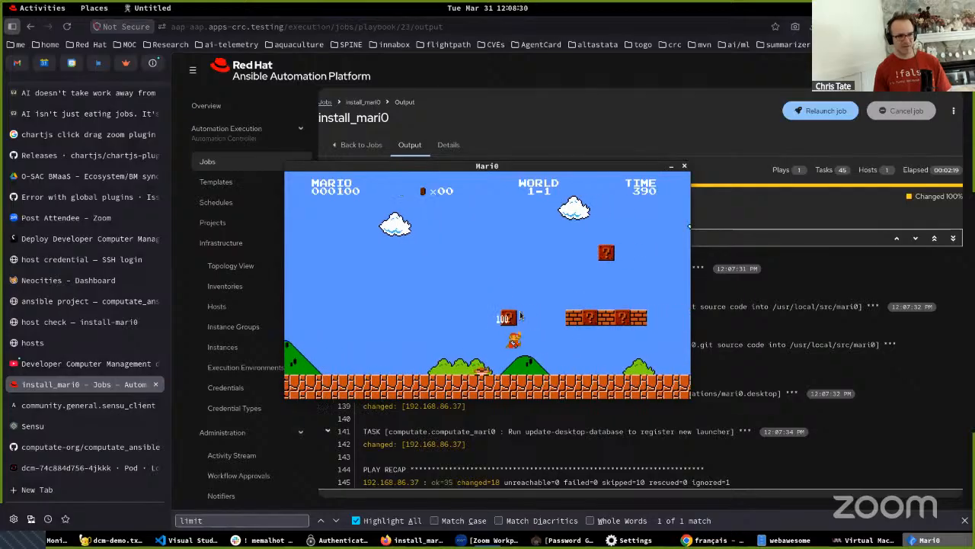
{"action": "left_click", "coordinate": [684, 168]}
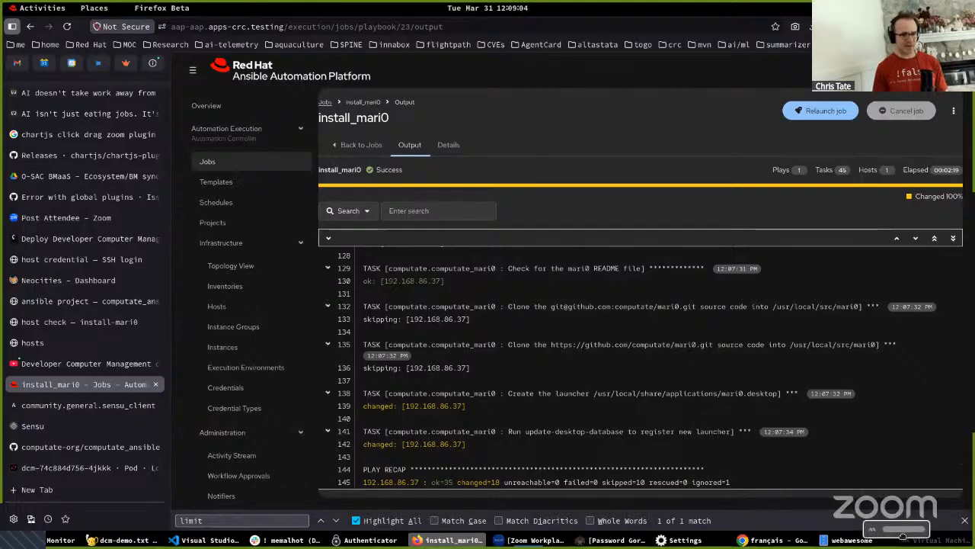
- Switch to Virtual Machine Manager and select the fedora virtual machine
{"action": "left_click", "coordinate": [934, 540]}
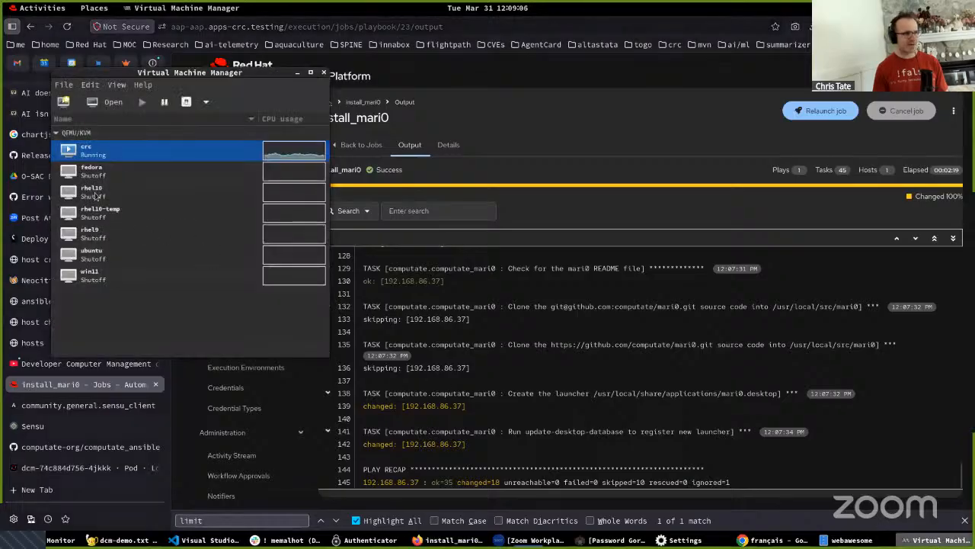
{"action": "left_click", "coordinate": [110, 172]}
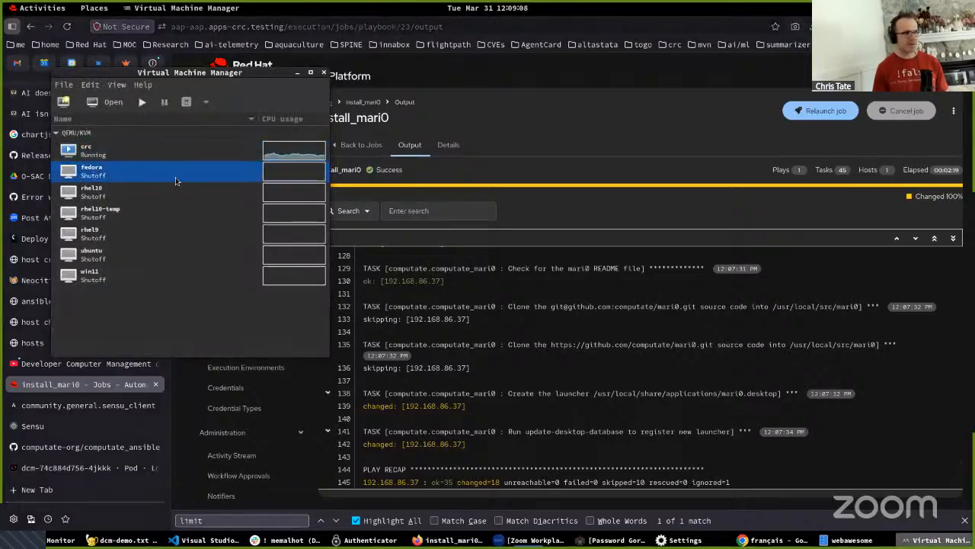